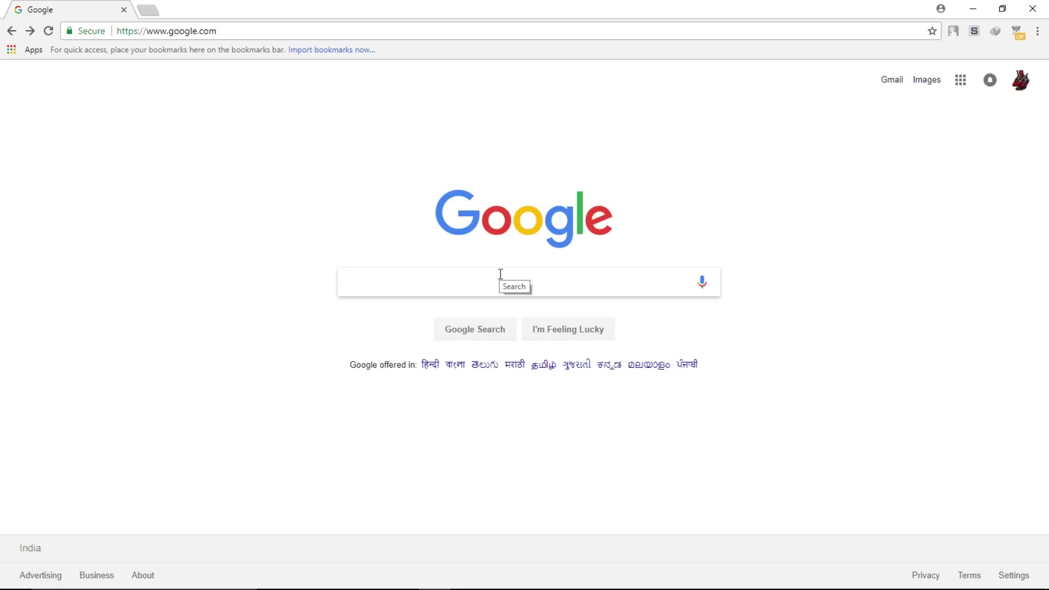
# Search Google for byethost and open the Byethost website in a new tab.
pyautogui.write('byethost')
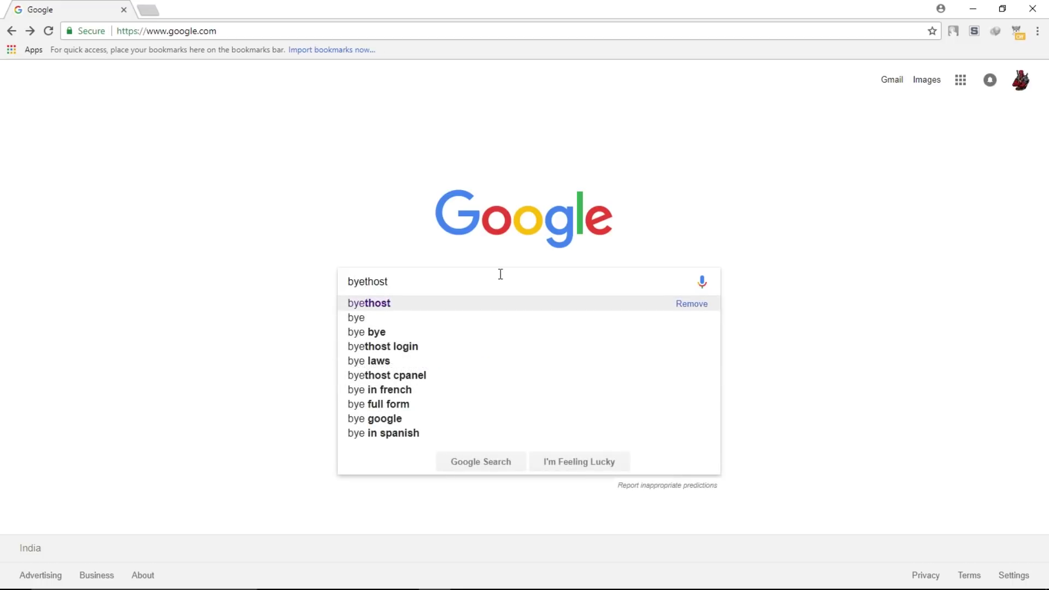
pyautogui.press('Return')
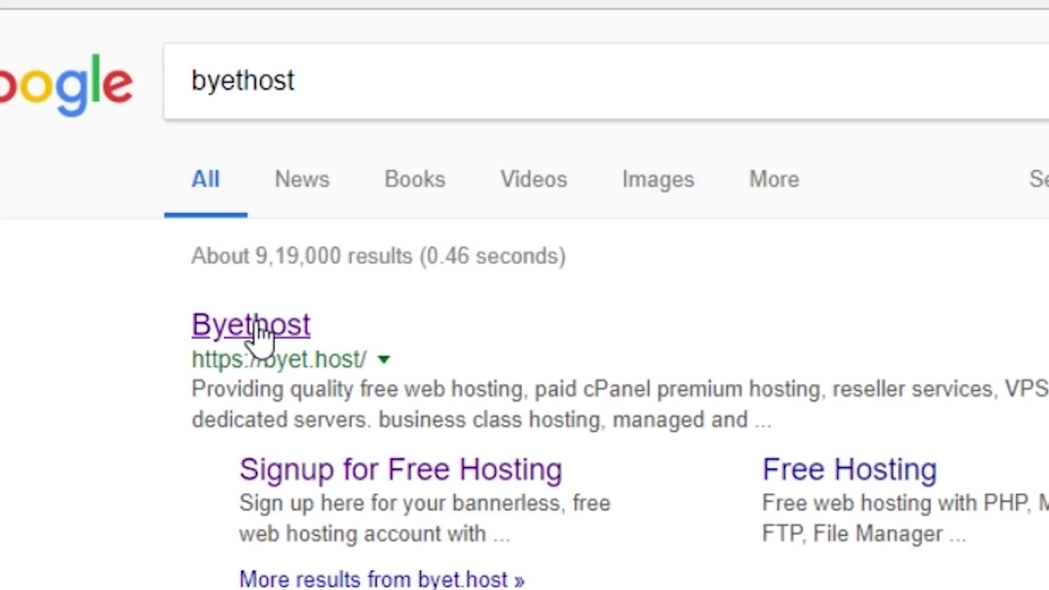
pyautogui.rightClick(255, 328)
pyautogui.click(386, 344)
# Search Google for freenom, open the Freenom website in a new tab and switch to it.
pyautogui.doubleClick(322, 81)
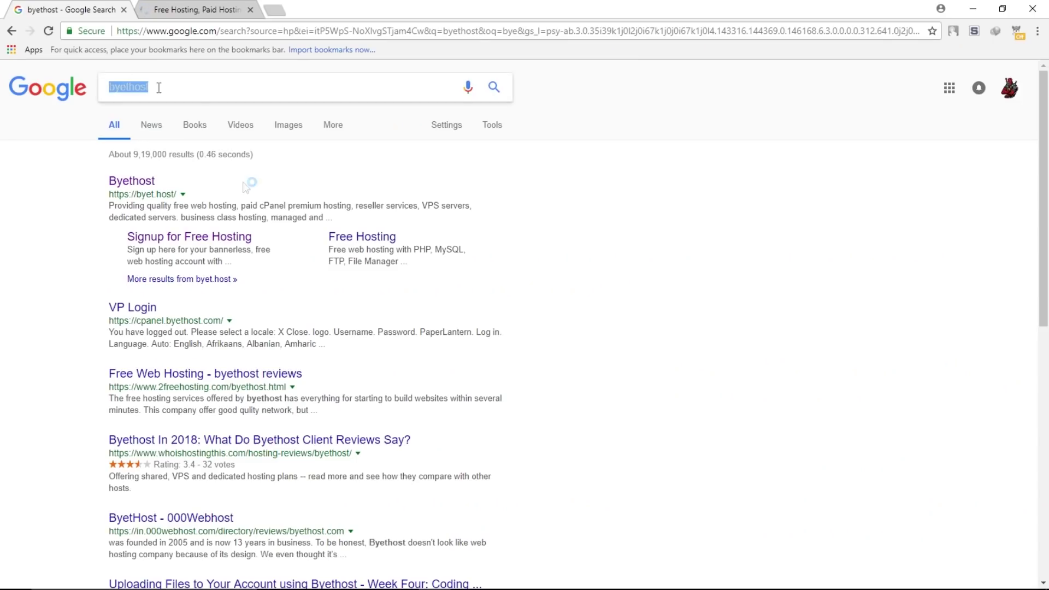
pyautogui.write('freeno')
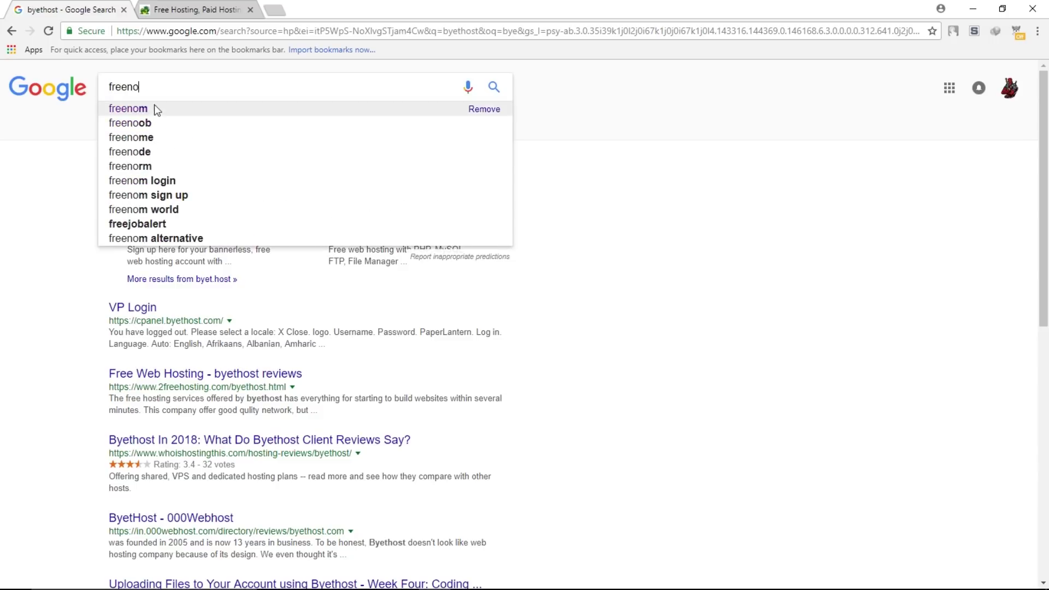
pyautogui.click(154, 108)
pyautogui.rightClick(156, 184)
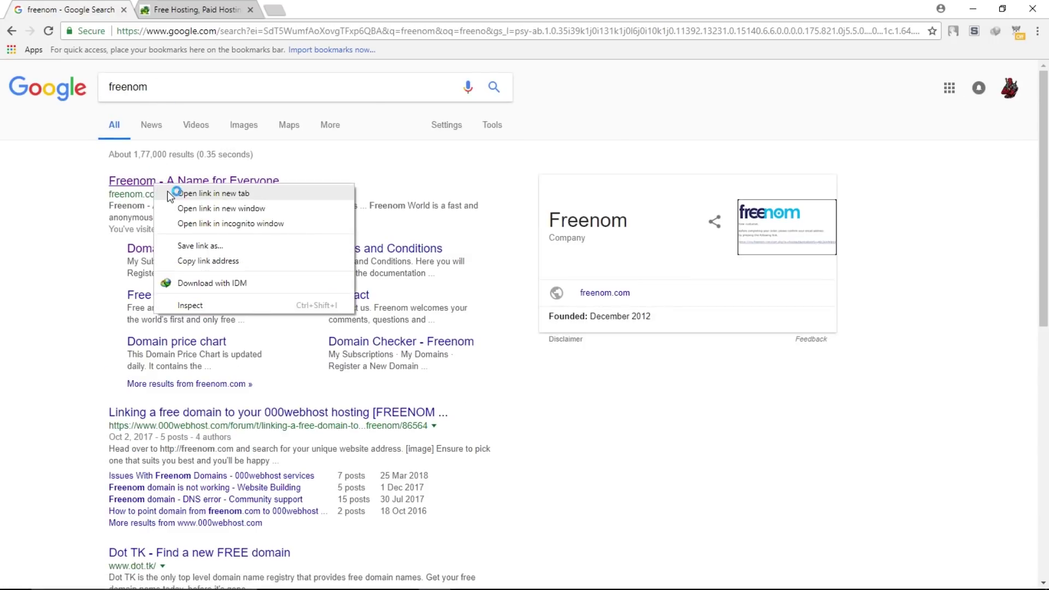
pyautogui.click(213, 194)
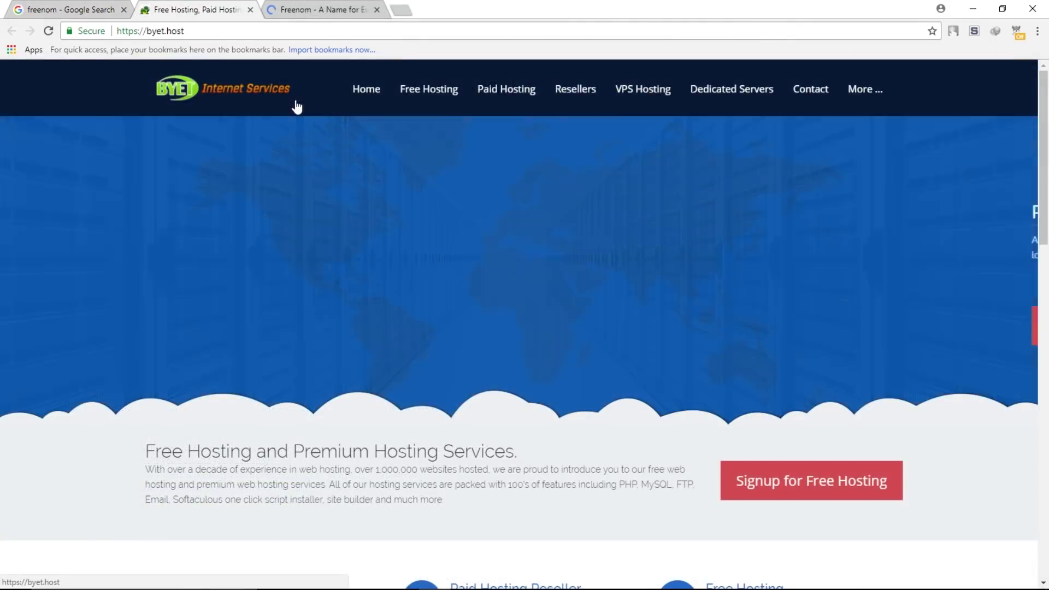
pyautogui.hotkey('ctrl', 'Tab')
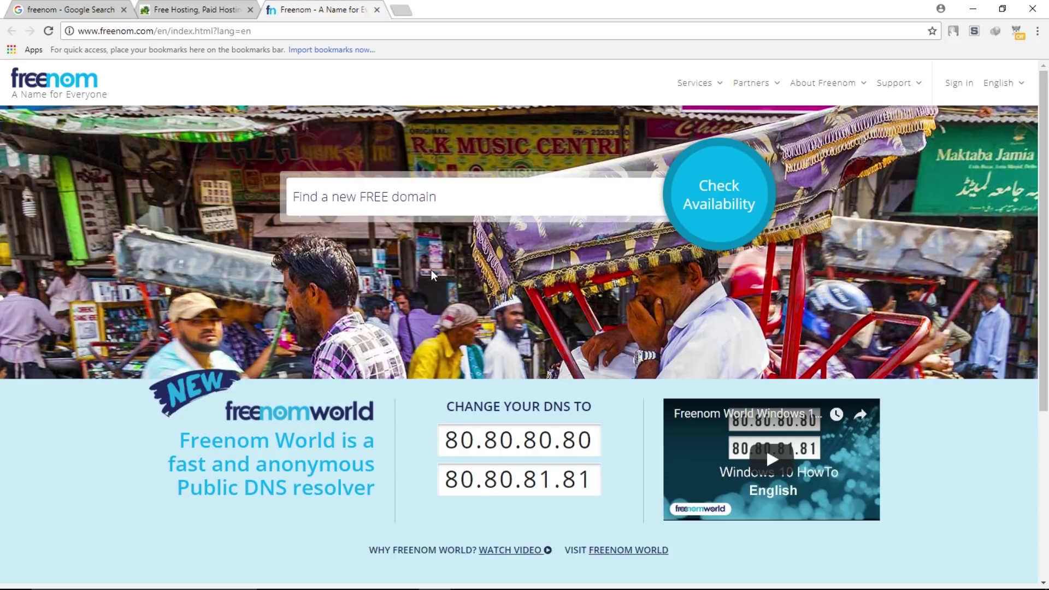
# Sign in to Freenom with the account's e-mail address and password.
pyautogui.click(966, 89)
pyautogui.click(442, 234)
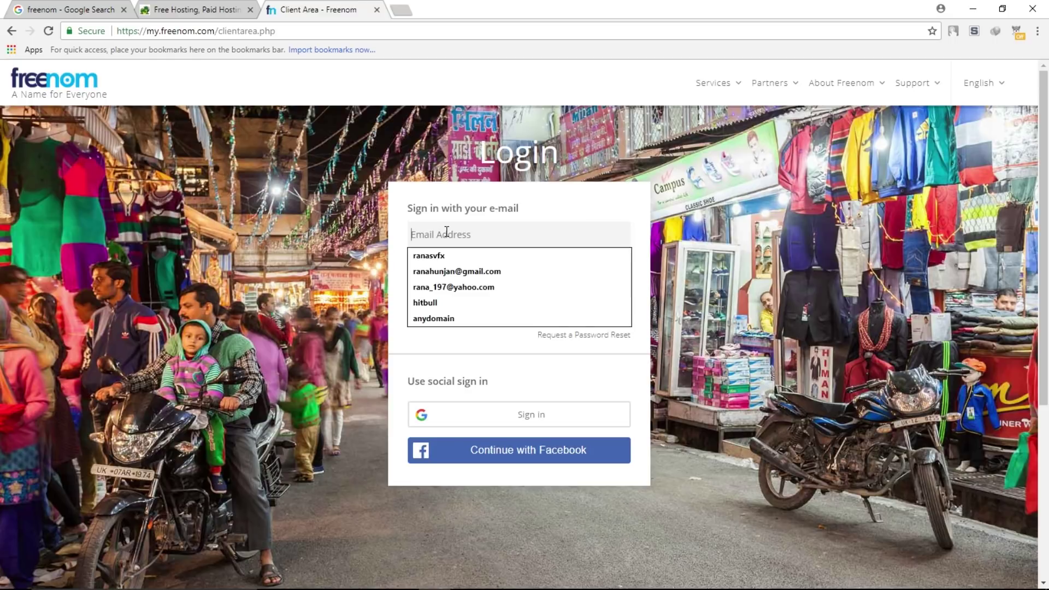
pyautogui.click(445, 272)
pyautogui.click(444, 273)
pyautogui.write('••')
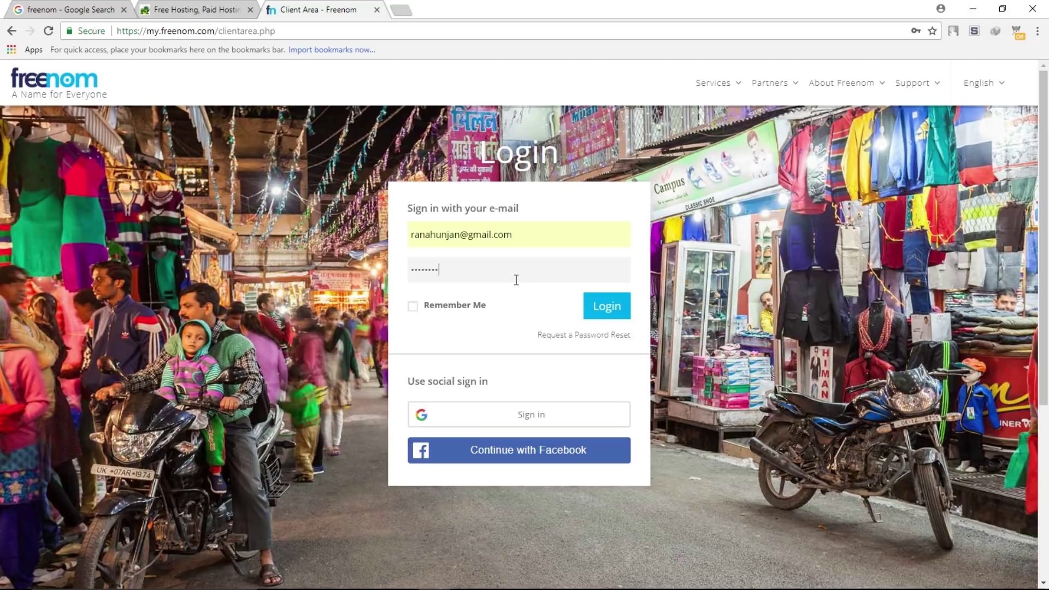
pyautogui.click(608, 306)
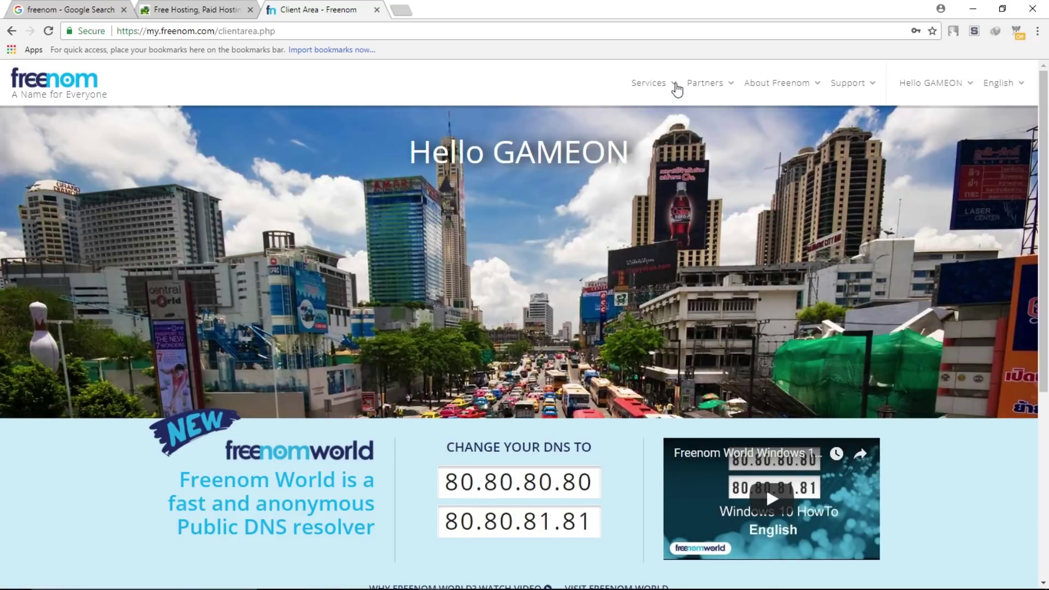
# Open Freenom's new domain registration page and check the availability of affiliatesite.
pyautogui.click(675, 89)
pyautogui.click(673, 182)
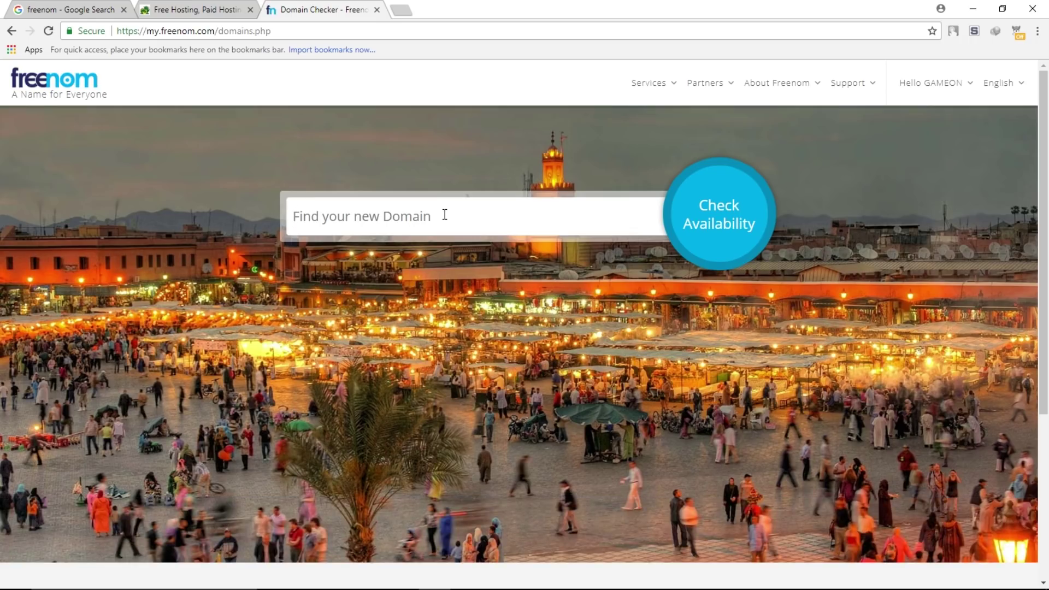
pyautogui.click(445, 215)
pyautogui.write('affiliatesite')
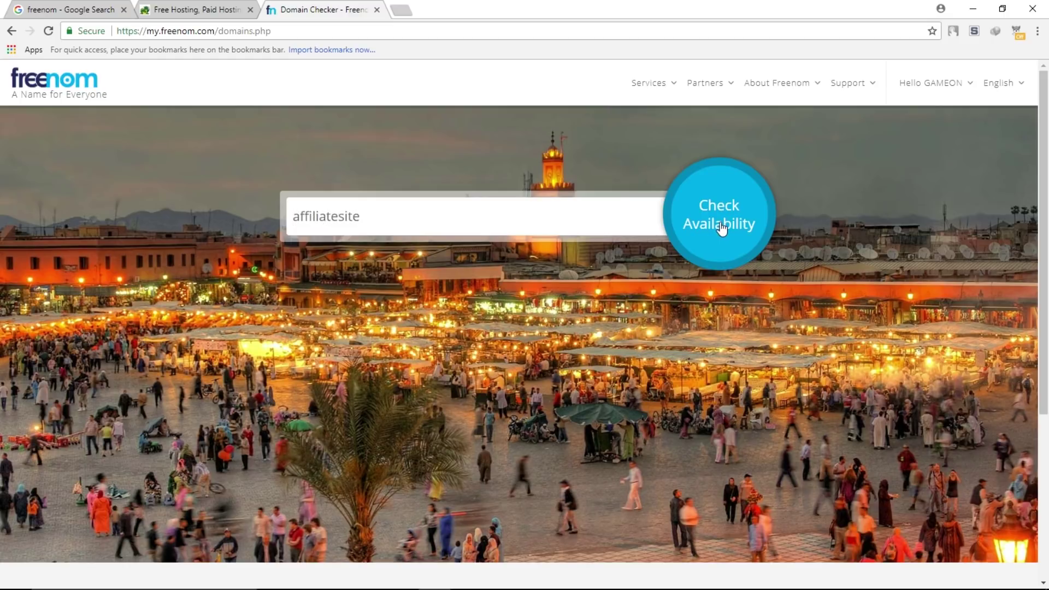
pyautogui.click(722, 229)
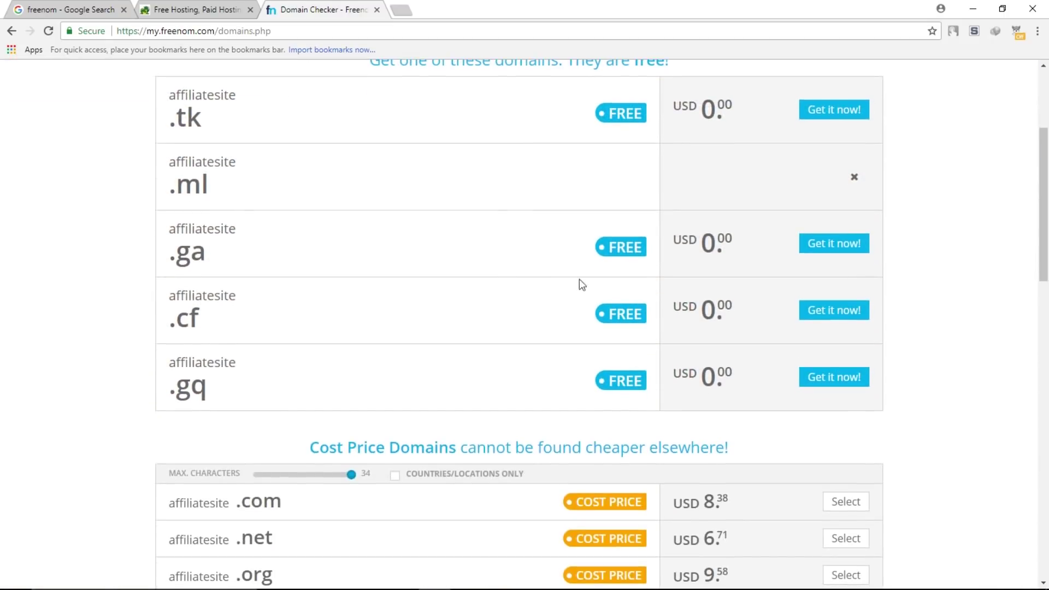
# Select the free affiliatesite.ga domain and proceed to checkout.
pyautogui.scroll(1, 503, 354)
pyautogui.scroll(-5, 505, 355)
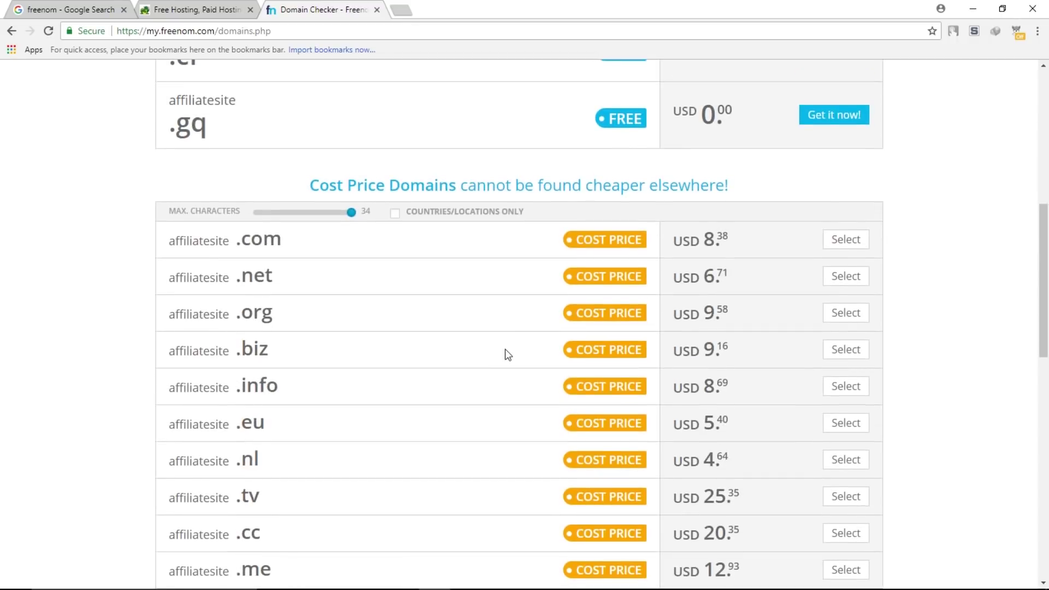
pyautogui.scroll(7, 508, 354)
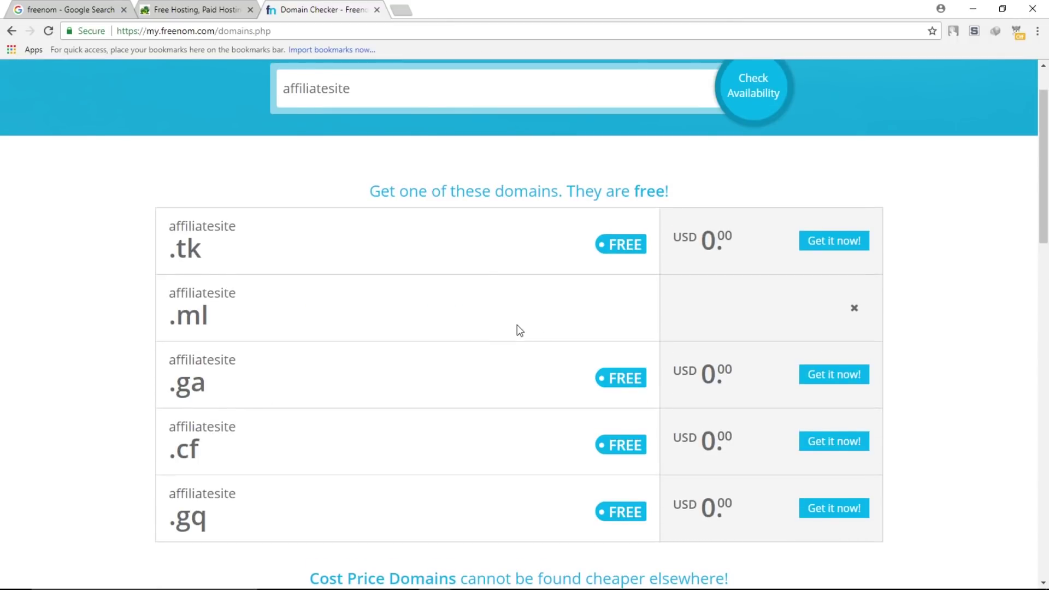
pyautogui.doubleClick(825, 382)
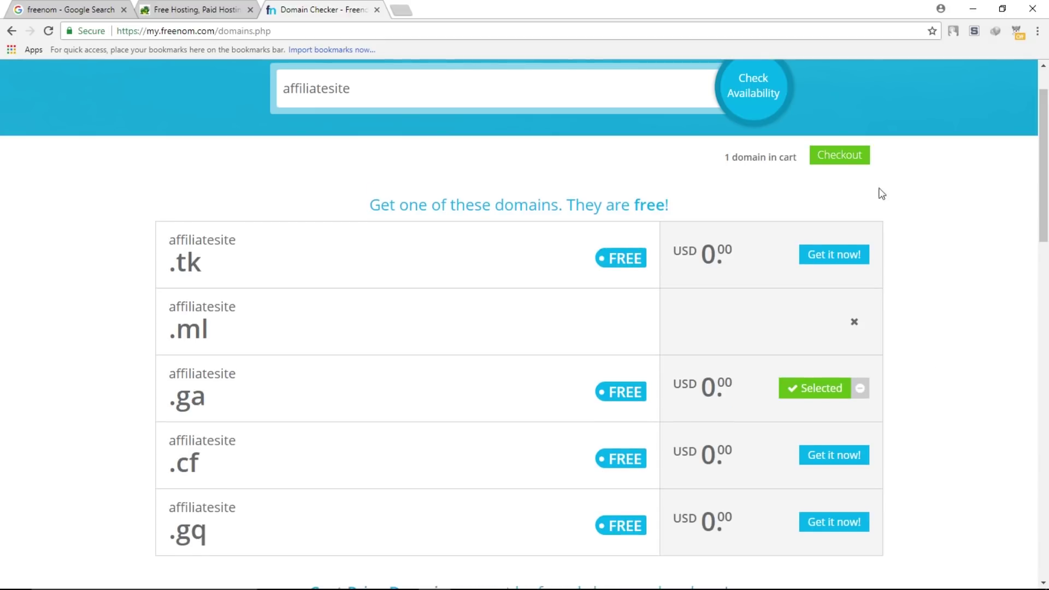
pyautogui.click(836, 157)
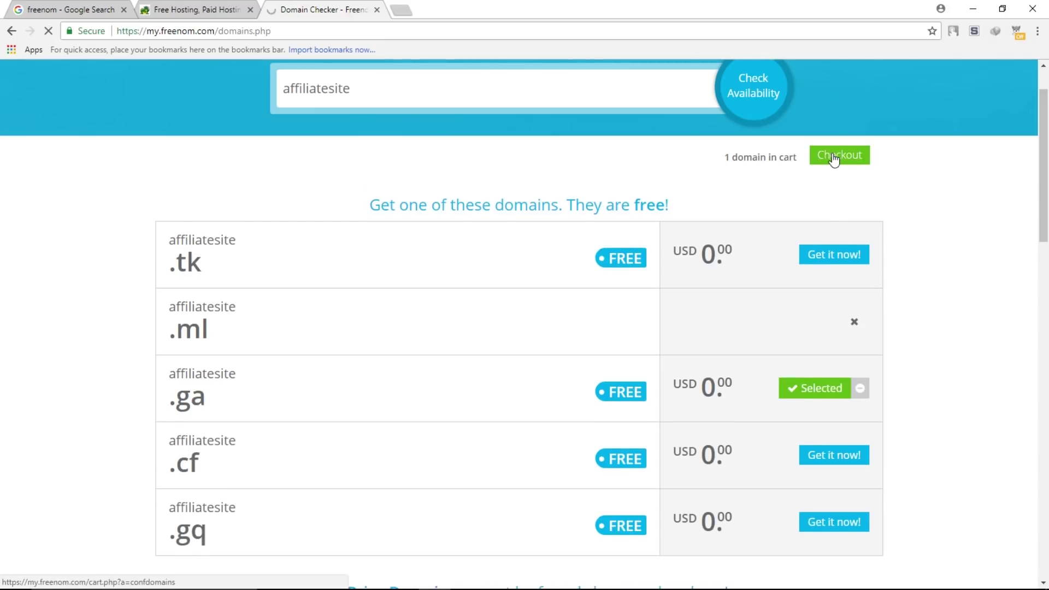
# Configure affiliatesite.ga to use its own DNS and set the registration period to 12 Months @ FREE.
pyautogui.click(568, 285)
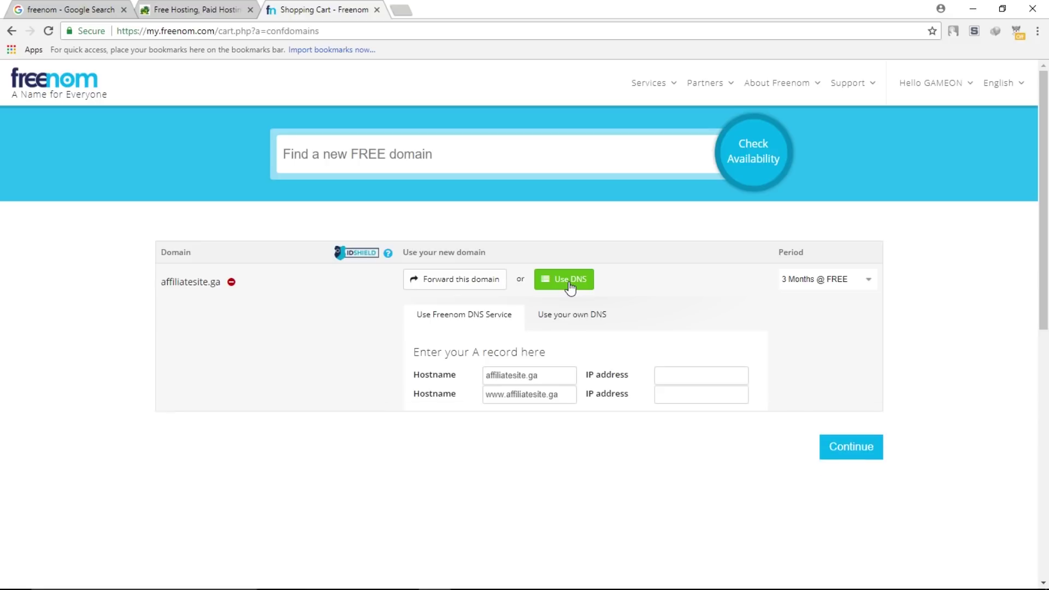
pyautogui.click(574, 324)
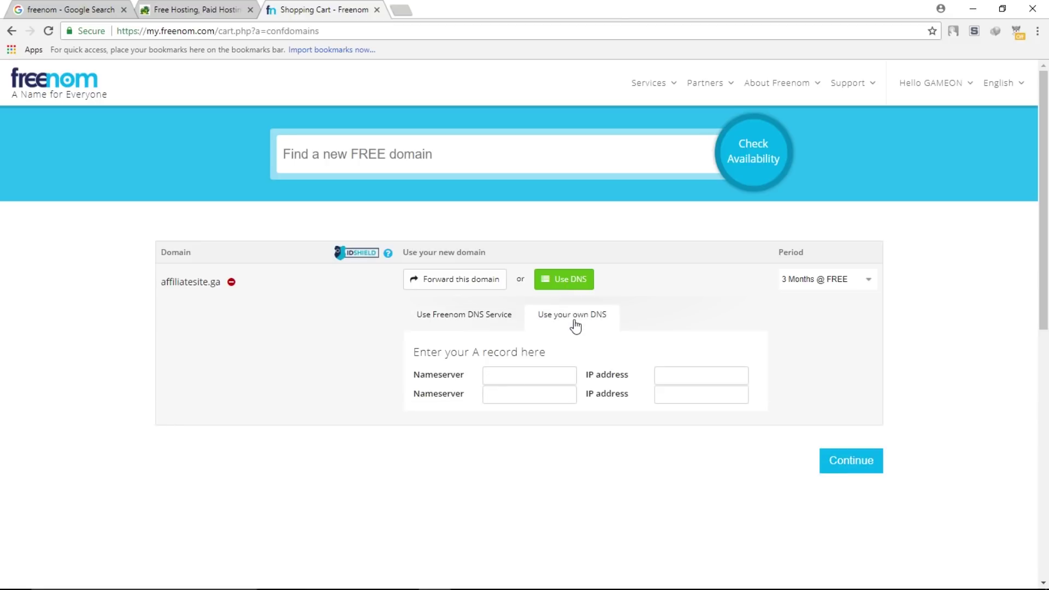
pyautogui.click(851, 281)
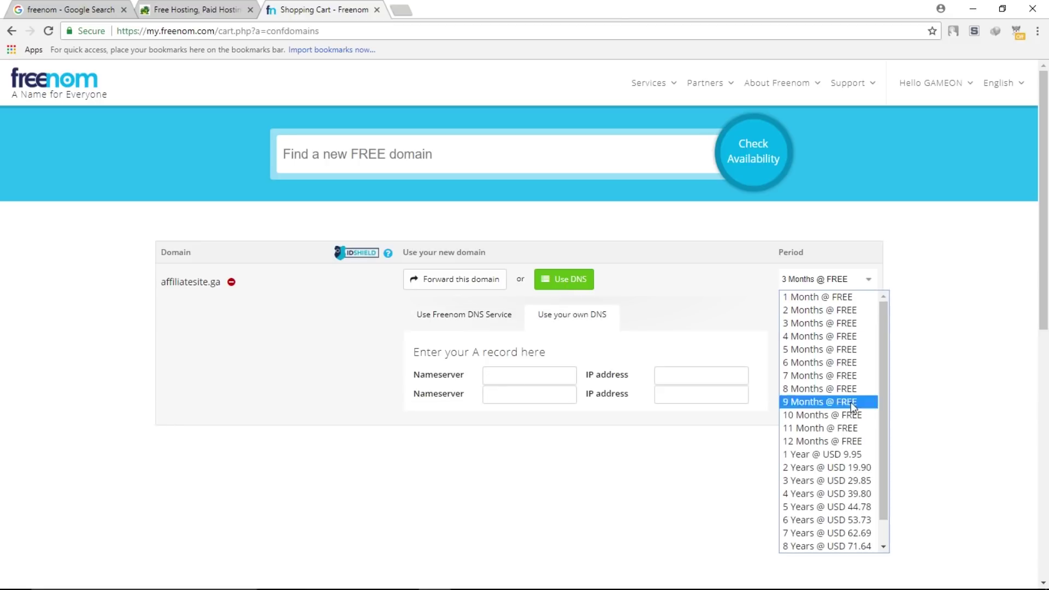
pyautogui.click(862, 441)
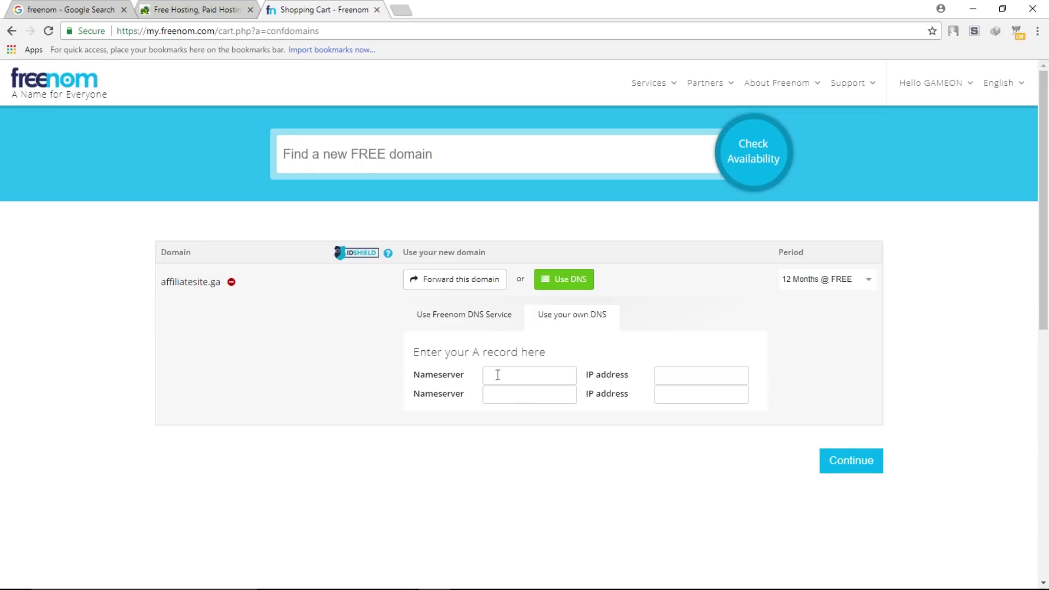
# Register for free hosting on the Byethost site with subdomain affiliatesite, the account password, contact e-mail and displayed security code.
pyautogui.click(196, 10)
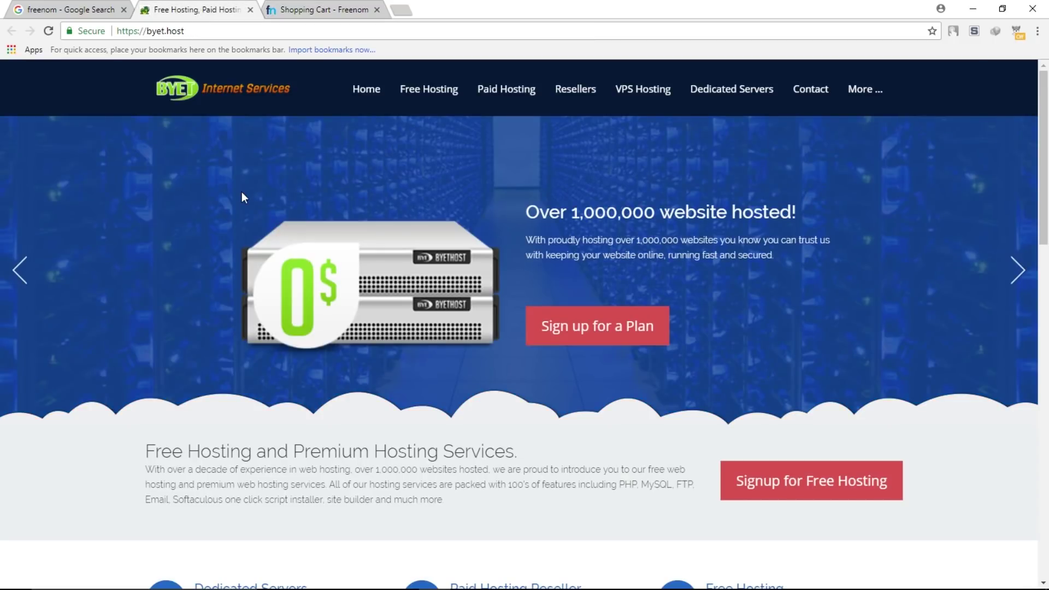
pyautogui.click(586, 328)
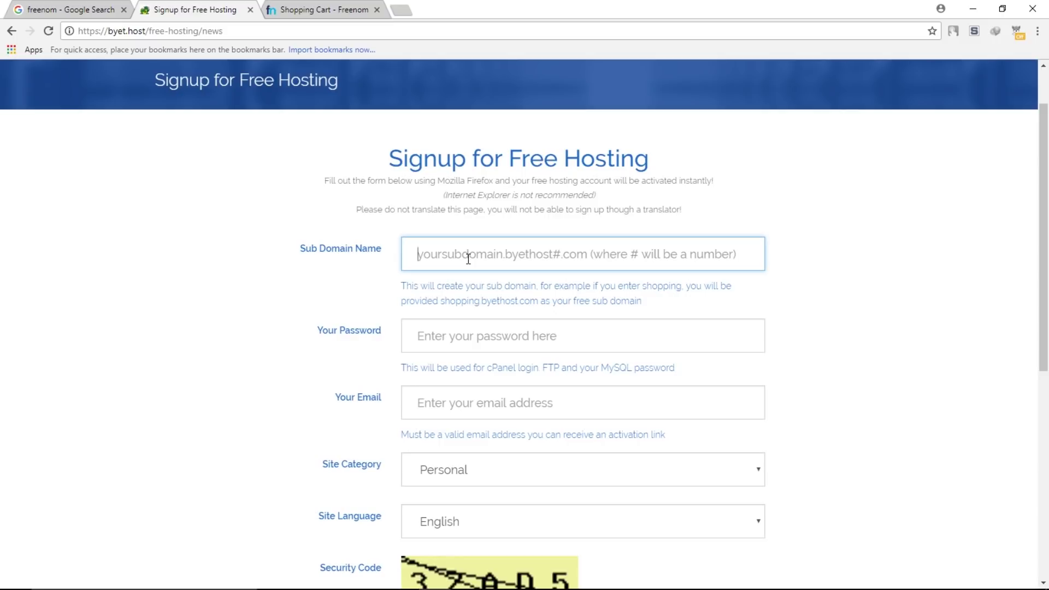
pyautogui.write('affiliatesite')
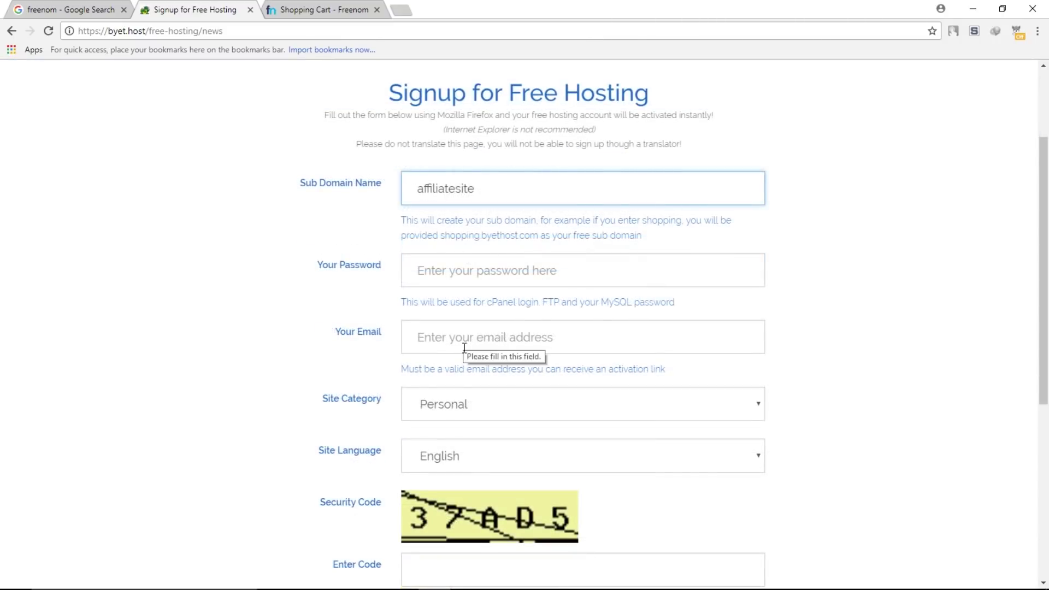
pyautogui.scroll(-2, 460, 209)
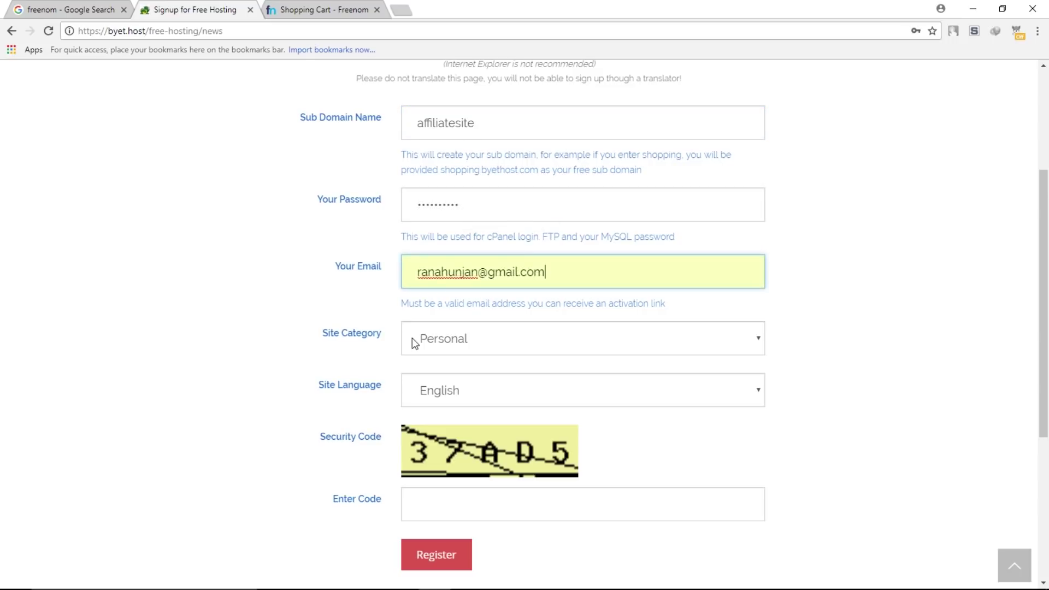
pyautogui.scroll(-1, 432, 340)
pyautogui.click(459, 432)
pyautogui.write('37AD5')
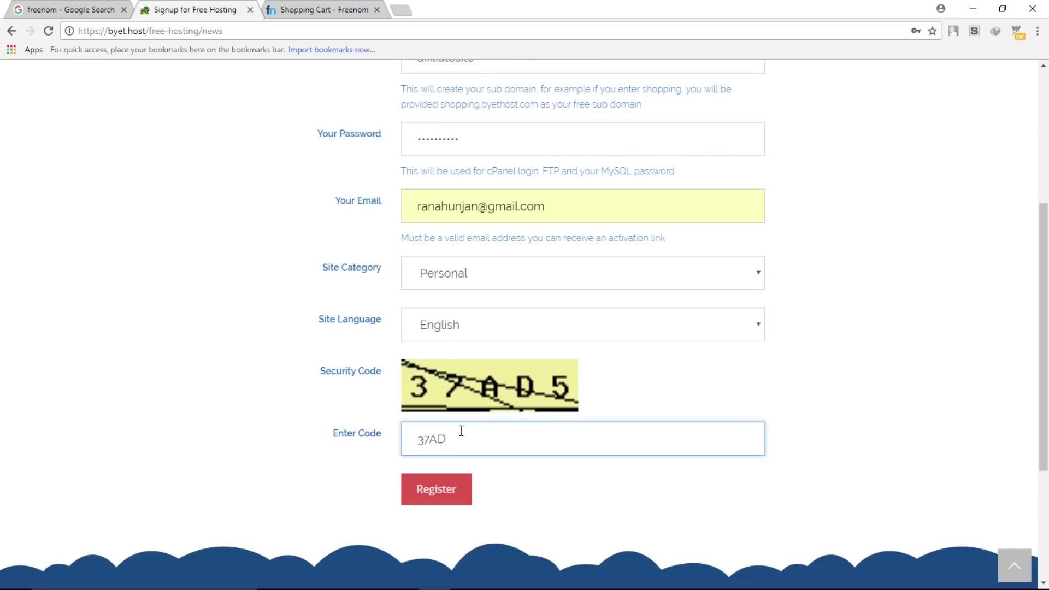
pyautogui.click(446, 495)
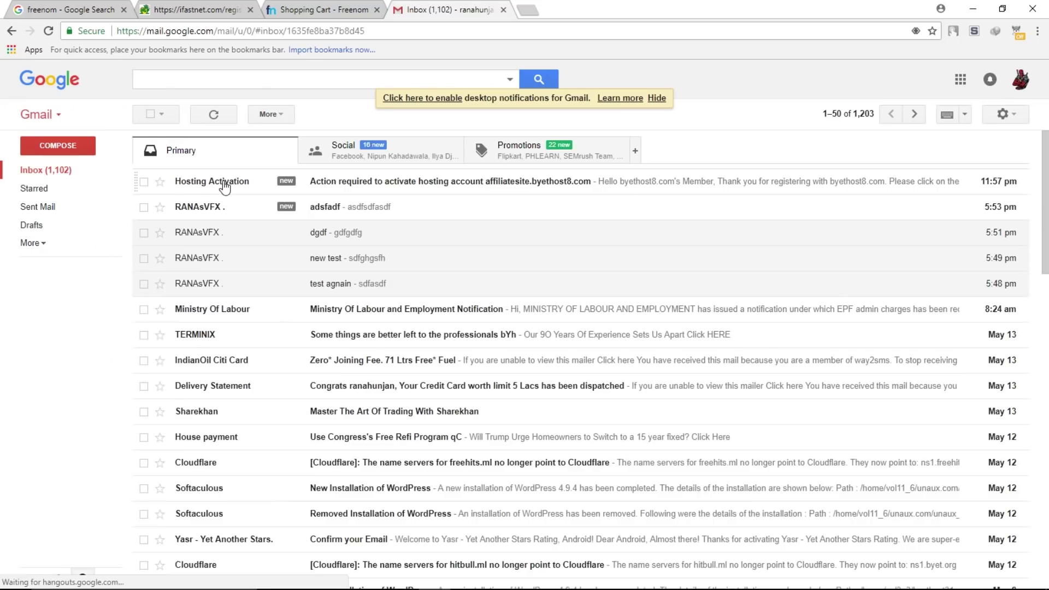
# Activate the hosting account through the link in the Hosting Activation e-mail and open its control panel URL in a new tab.
pyautogui.click(223, 180)
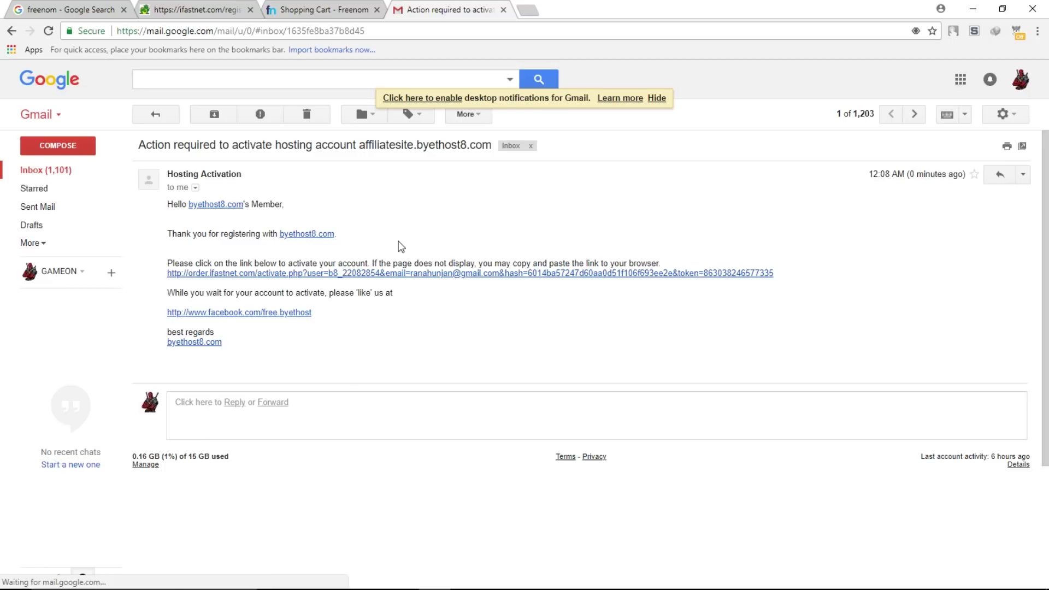
pyautogui.click(337, 275)
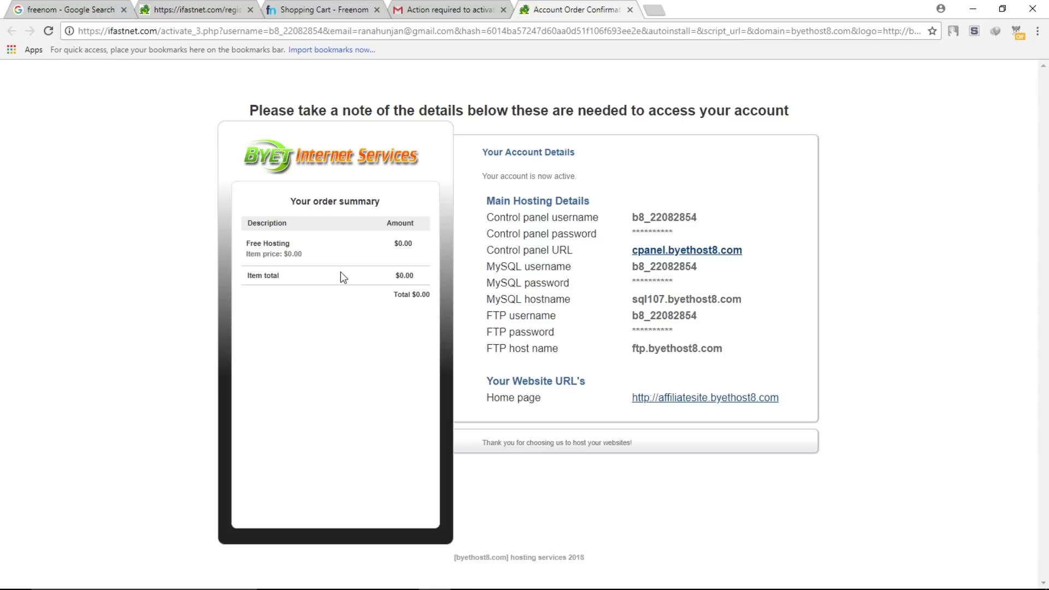
pyautogui.rightClick(678, 256)
pyautogui.click(681, 259)
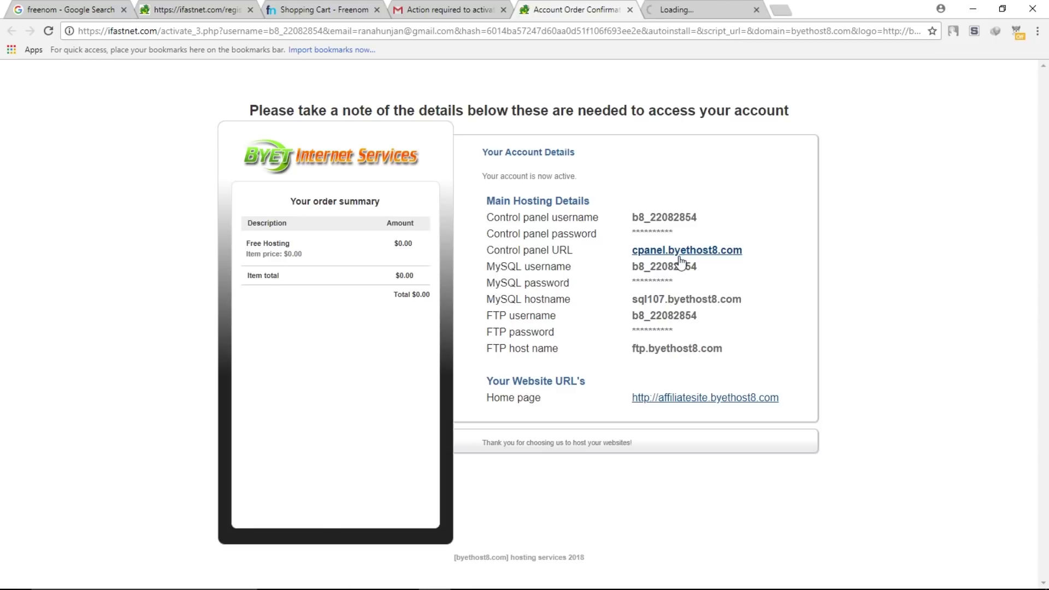
# Log in to the hosting control panel with the control panel username copied from the account details and the account password.
pyautogui.moveTo(699, 217); pyautogui.dragTo(634, 217)
pyautogui.rightClick(637, 218)
pyautogui.click(662, 226)
pyautogui.click(693, 6)
pyautogui.click(508, 238)
pyautogui.rightClick(510, 238)
pyautogui.click(542, 318)
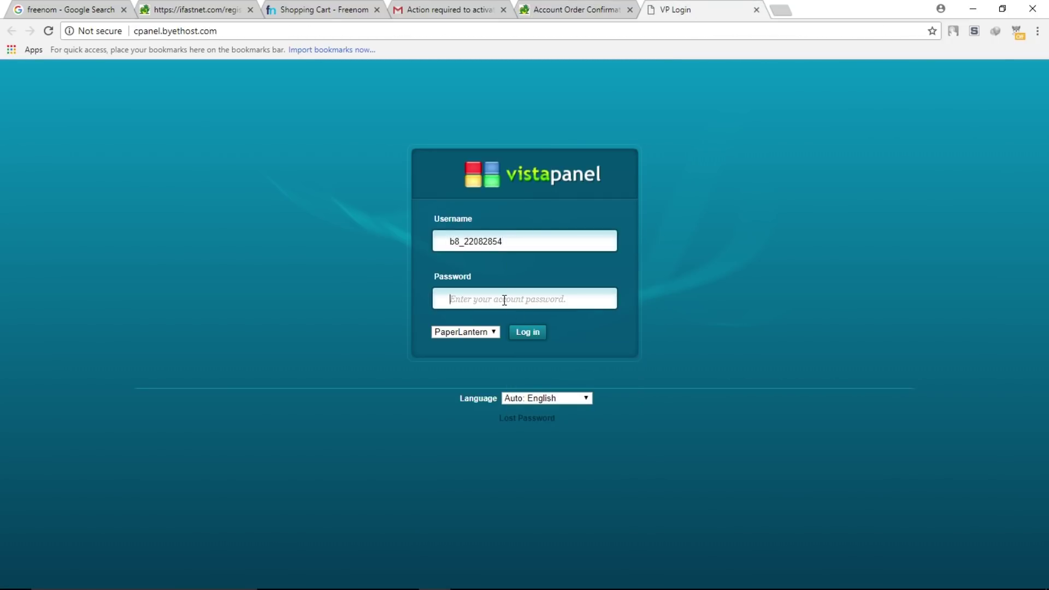
pyautogui.hotkey('ctrl', 'v')
pyautogui.click(526, 335)
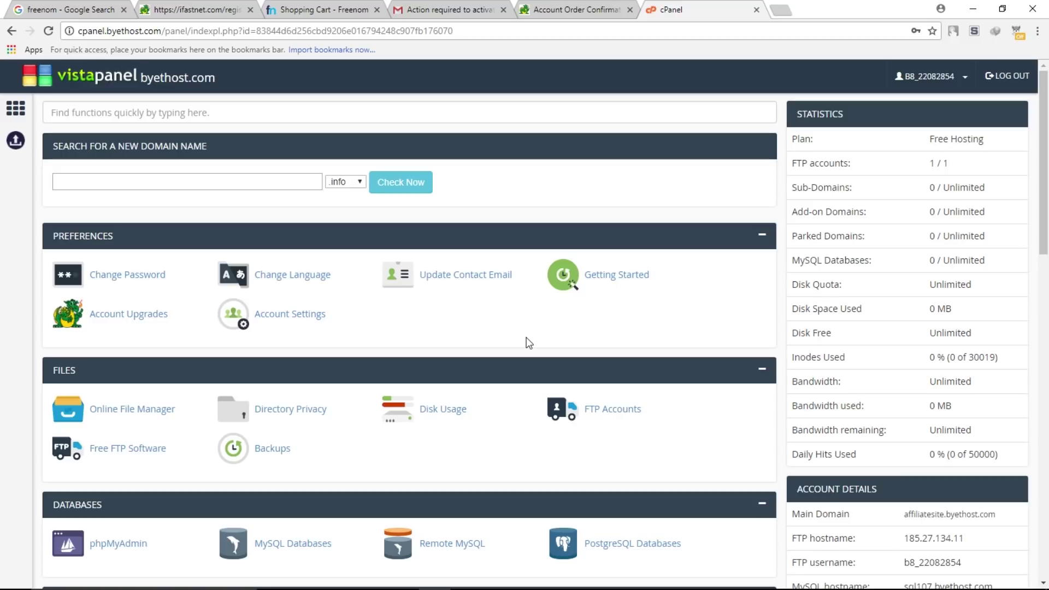
# Open the hosting account's Addon Domains page and copy the first name server, ns1.byet.org.
pyautogui.scroll(-6, 481, 331)
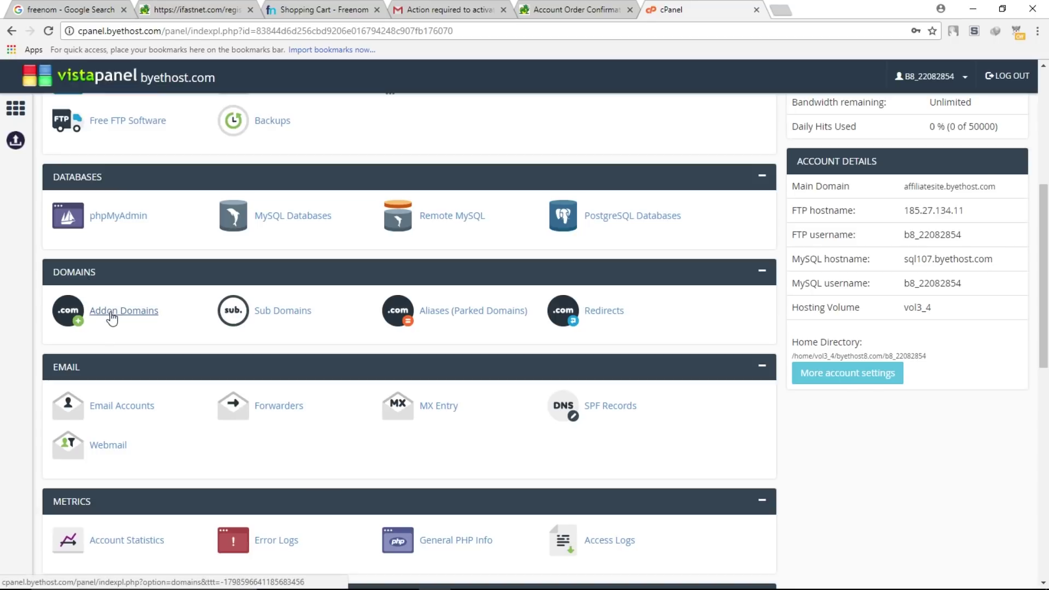
pyautogui.click(111, 311)
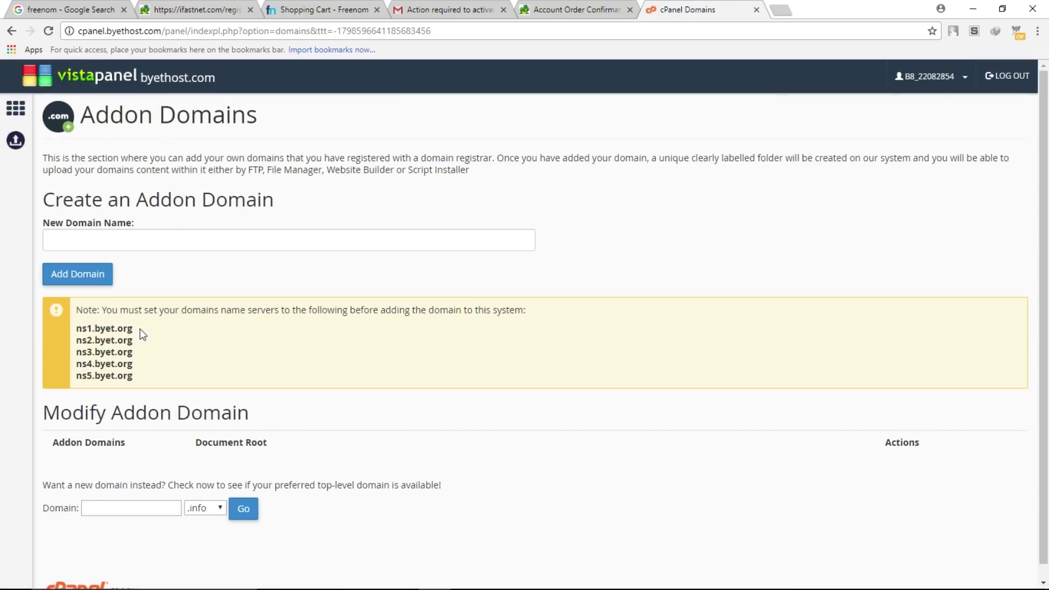
pyautogui.moveTo(140, 329); pyautogui.dragTo(79, 329)
pyautogui.rightClick(79, 328)
pyautogui.click(104, 336)
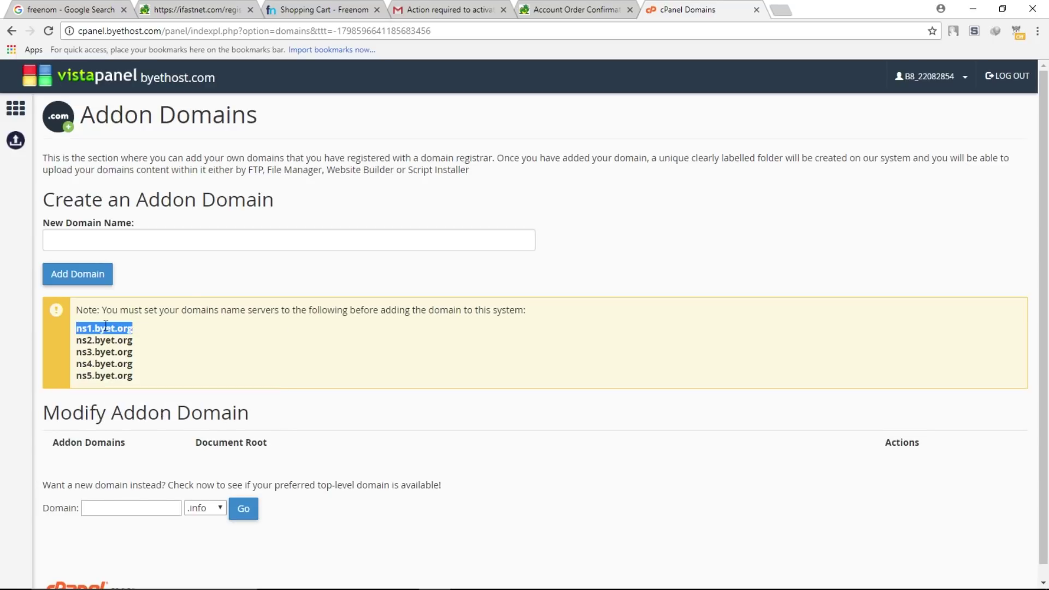
# On the Freenom order, set affiliatesite.ga's own DNS name servers to ns1.byet.org and ns2.byet.org.
pyautogui.click(321, 11)
pyautogui.rightClick(500, 372)
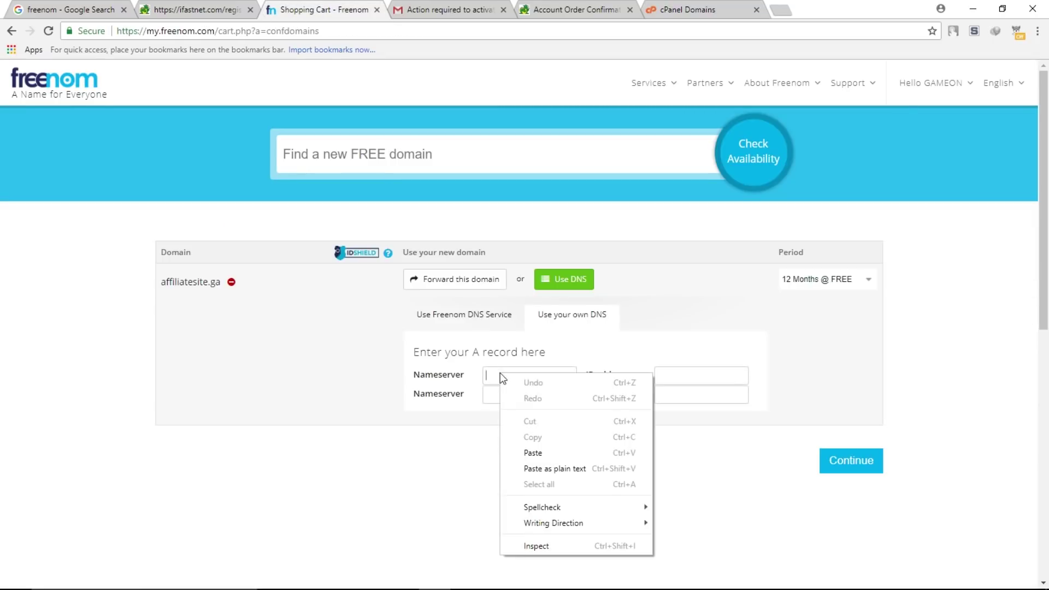
pyautogui.click(529, 452)
pyautogui.click(497, 394)
pyautogui.rightClick(497, 395)
pyautogui.click(524, 476)
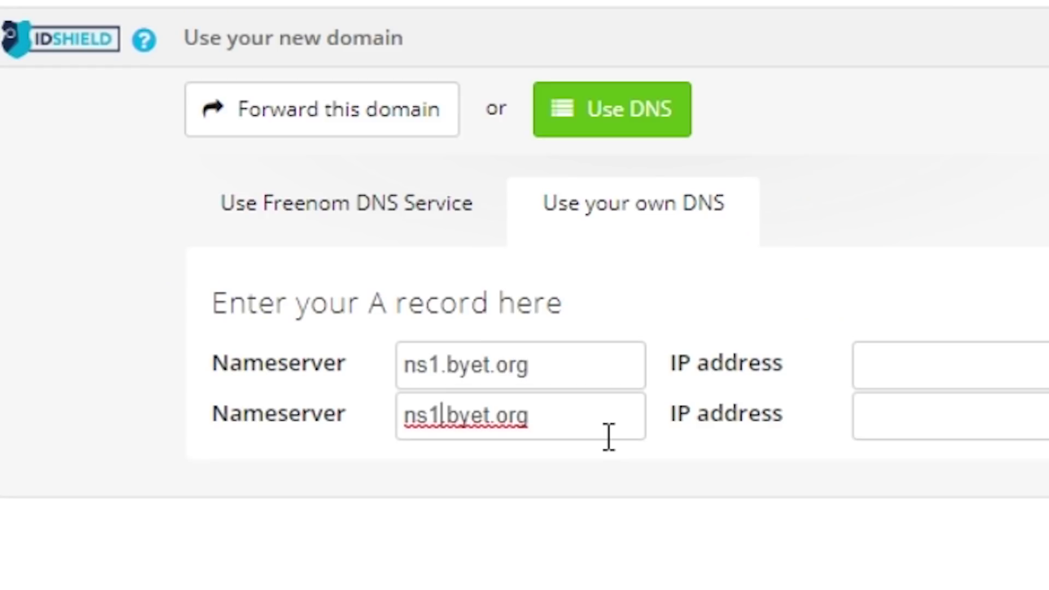
pyautogui.press('BackSpace')
pyautogui.write('2')
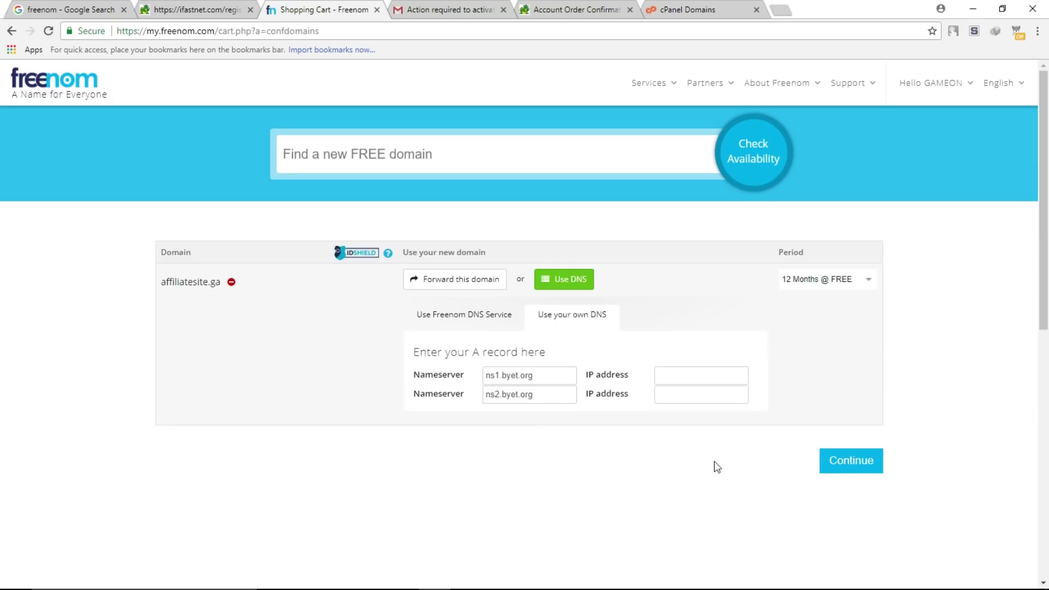
# Continue to checkout, agree to the Terms & Conditions and complete the free domain order.
pyautogui.click(854, 465)
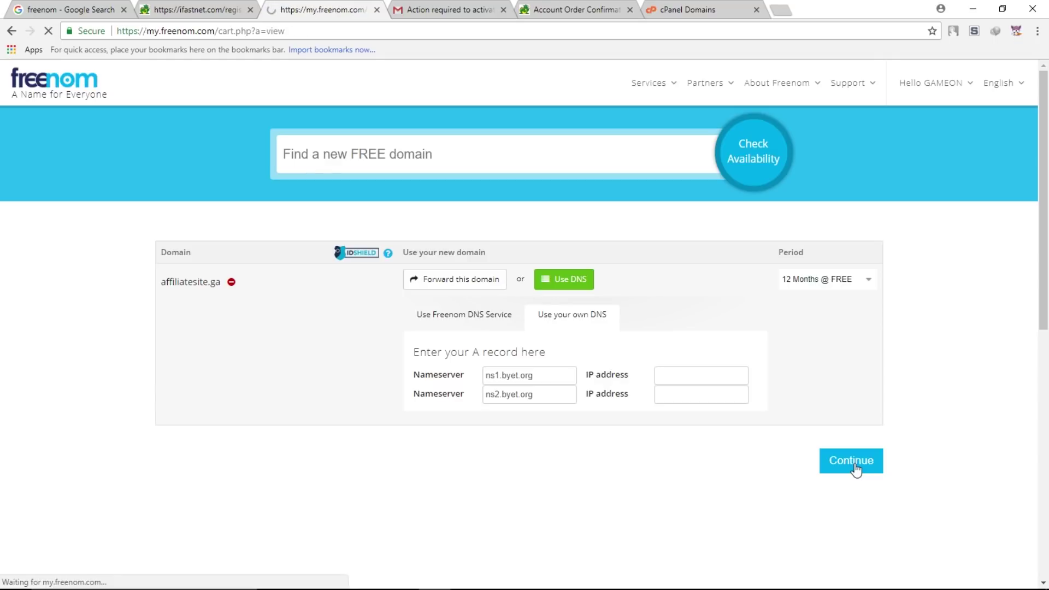
pyautogui.scroll(-7, 845, 457)
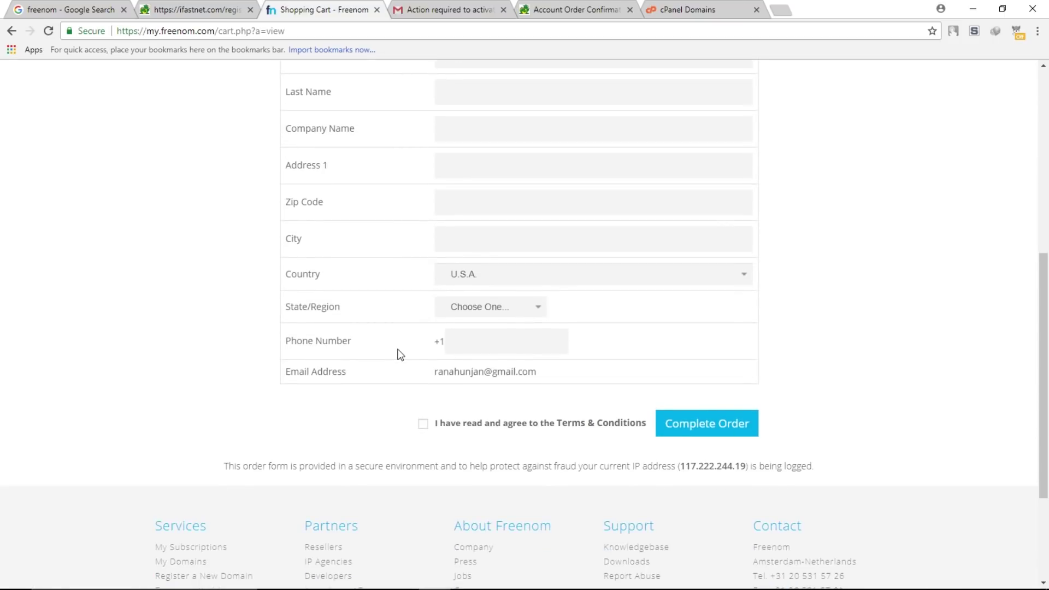
pyautogui.click(423, 425)
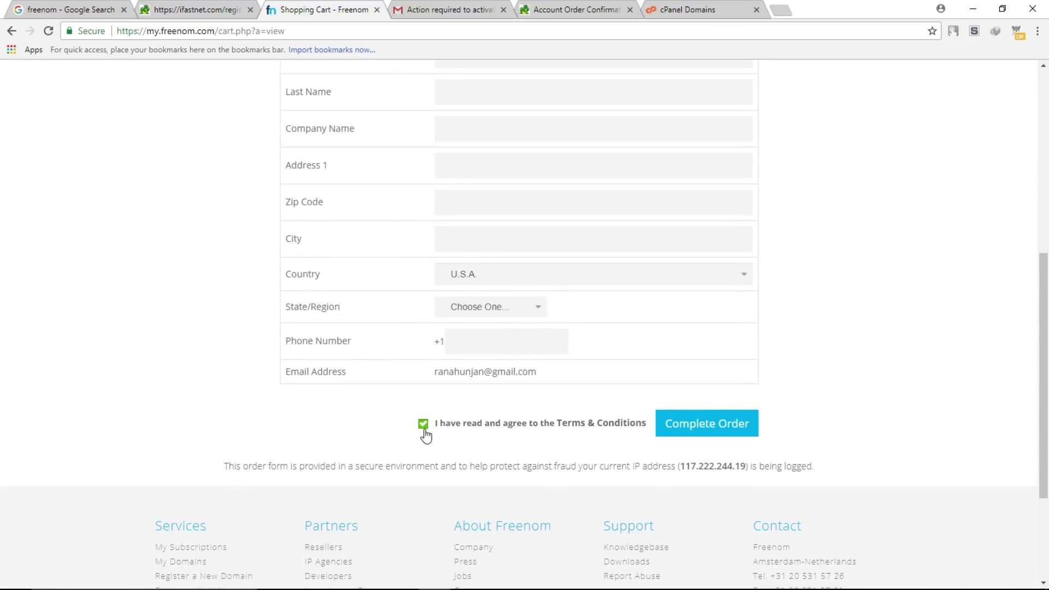
pyautogui.click(715, 435)
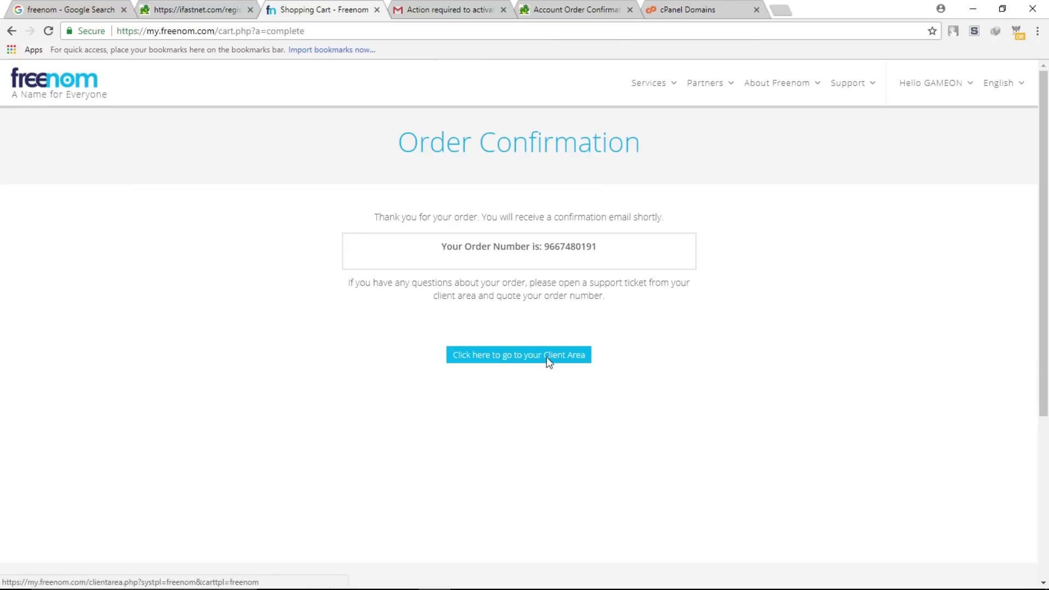
# Open the My Domains list in the Freenom client area and copy the domain name affiliatesite.ga.
pyautogui.click(547, 357)
pyautogui.moveTo(677, 91)
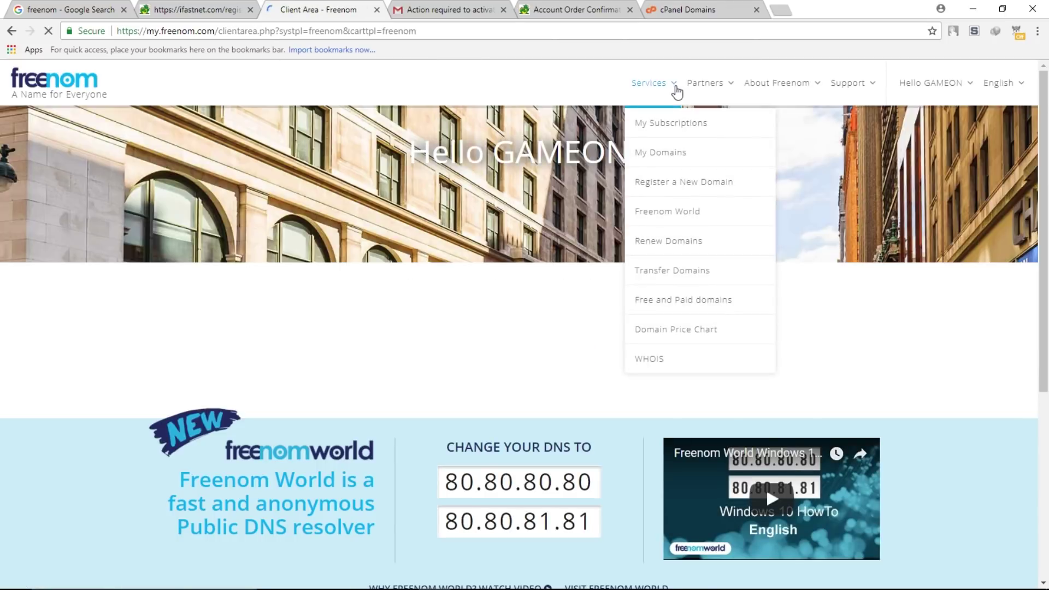
pyautogui.click(661, 152)
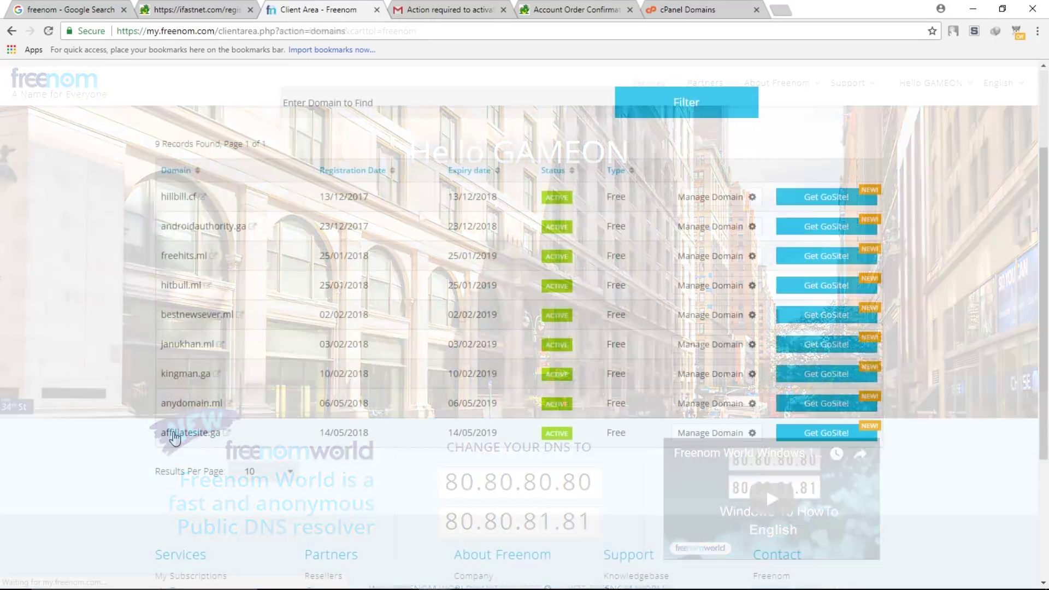
pyautogui.moveTo(161, 433); pyautogui.dragTo(219, 435)
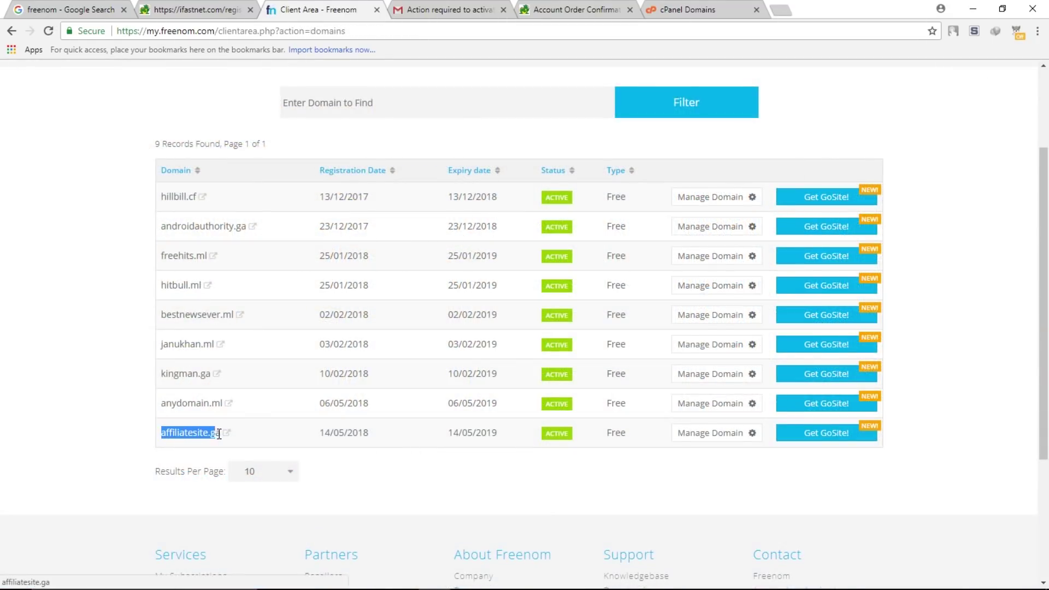
pyautogui.rightClick(213, 435)
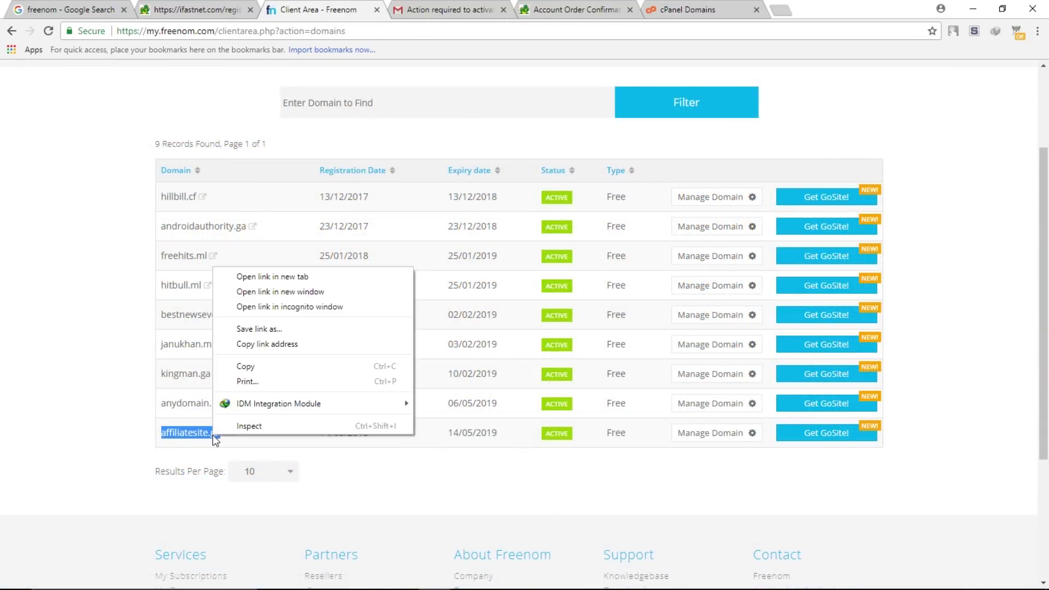
pyautogui.click(244, 366)
# Try to add affiliatesite.ga as an addon domain in the Byethost control panel.
pyautogui.click(690, 9)
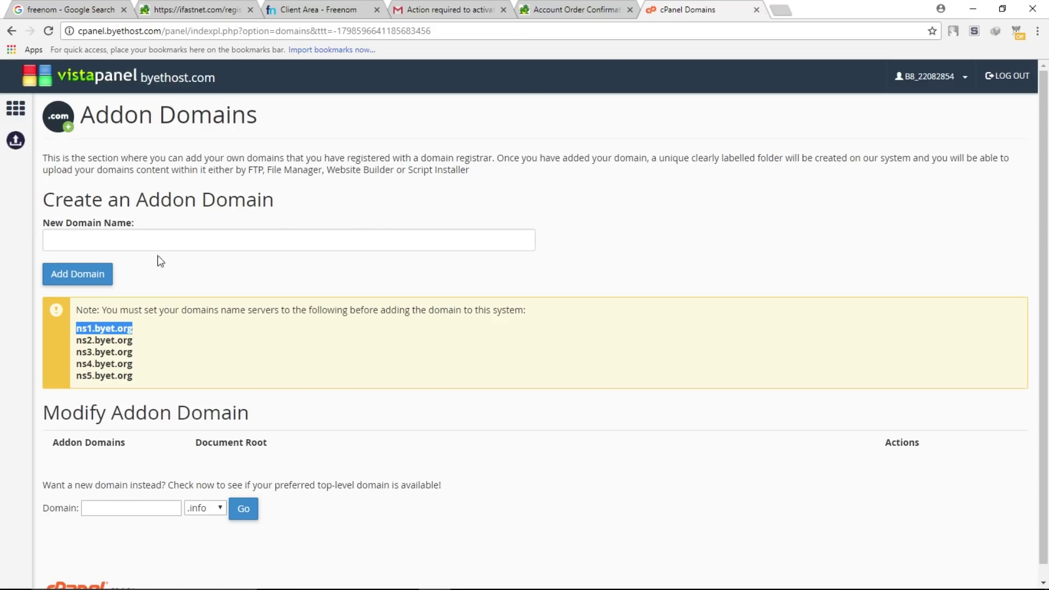
pyautogui.click(142, 241)
pyautogui.rightClick(133, 238)
pyautogui.click(172, 314)
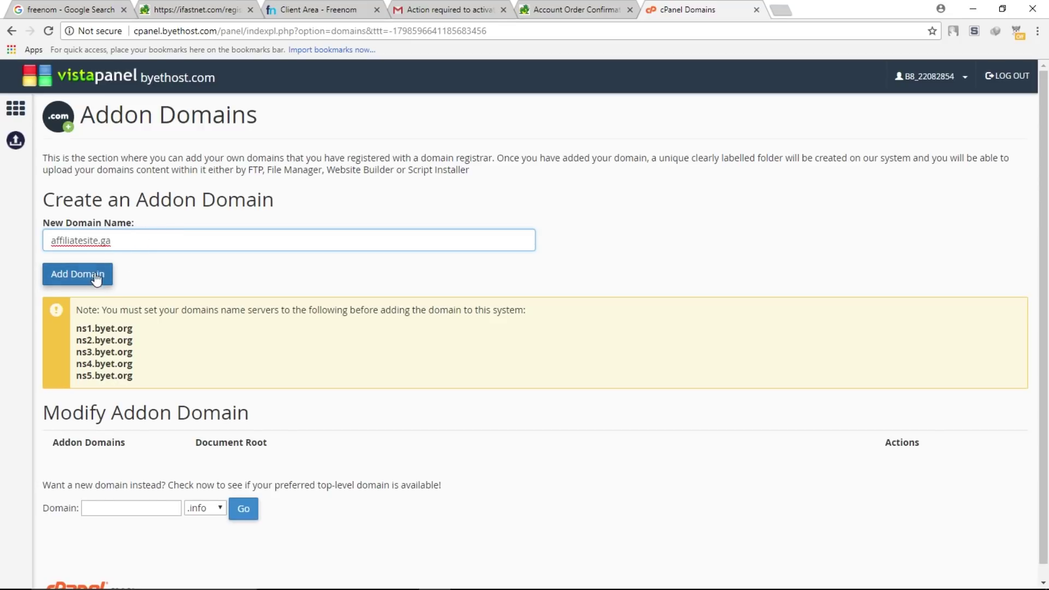
pyautogui.click(68, 283)
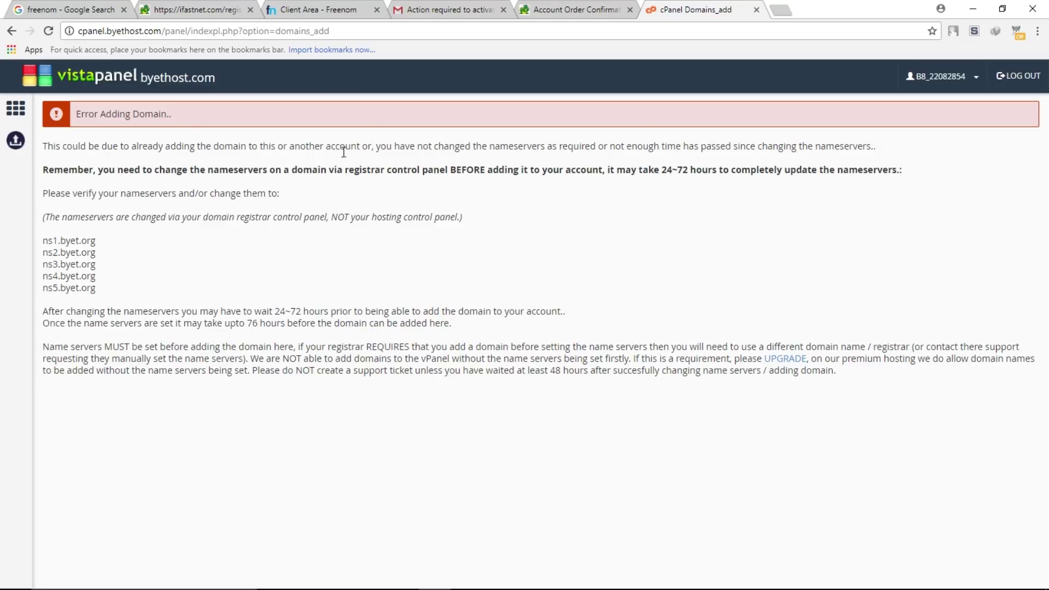
# Reopen the Addon Domains page from the control panel home, add affiliatesite.ga again and return to the addon domain list.
pyautogui.click(15, 111)
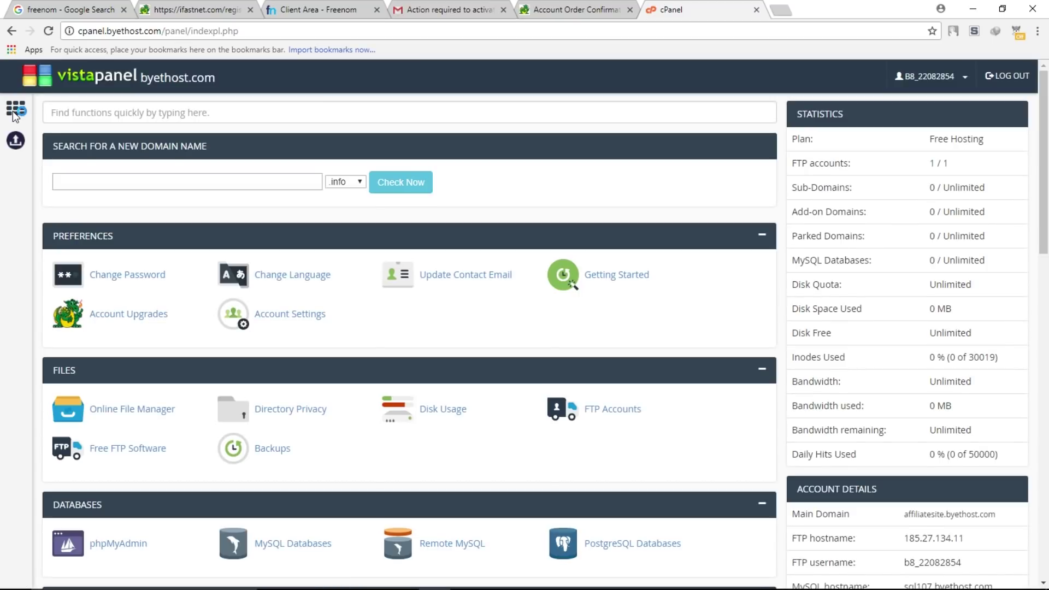
pyautogui.scroll(-5, 137, 207)
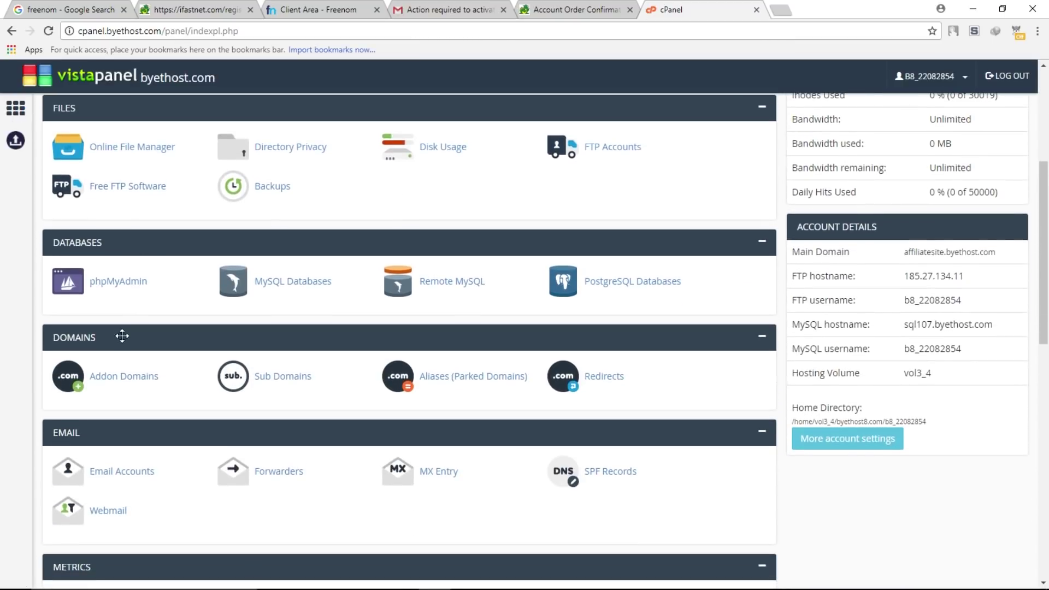
pyautogui.click(138, 378)
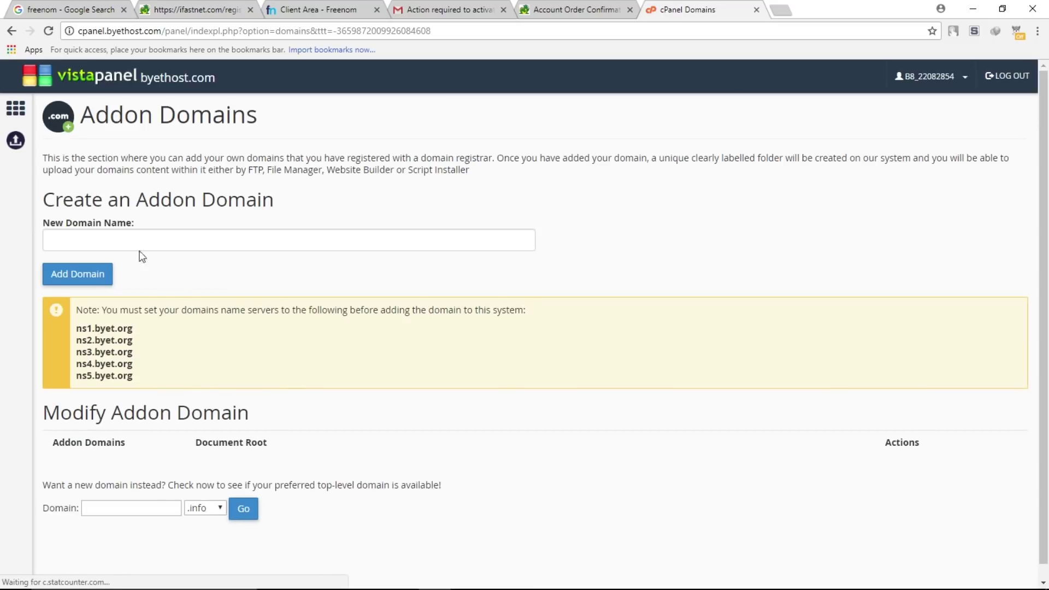
pyautogui.rightClick(149, 241)
pyautogui.click(160, 321)
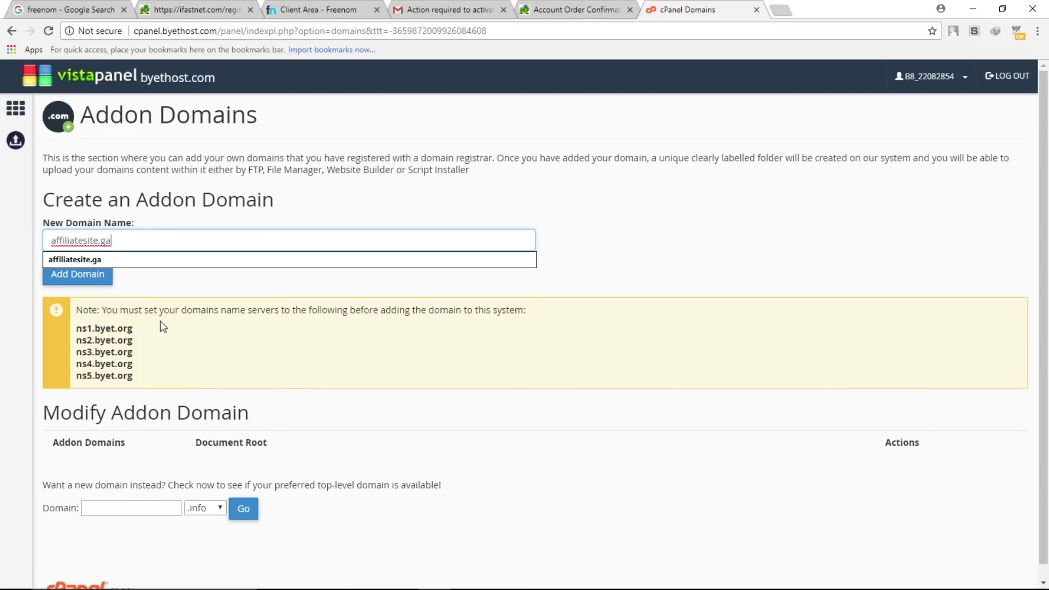
pyautogui.click(59, 260)
pyautogui.click(82, 277)
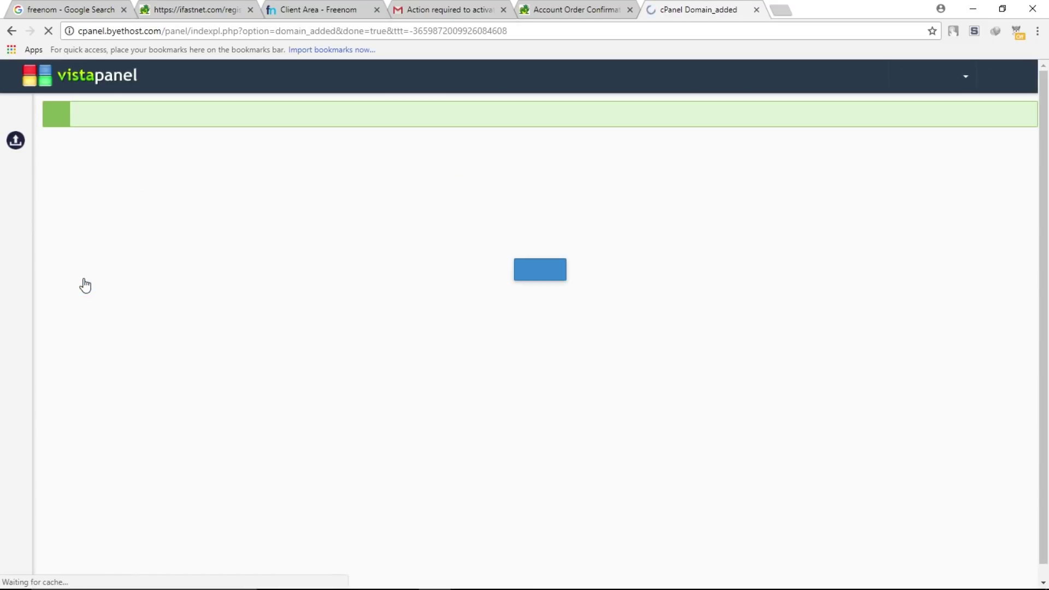
pyautogui.moveTo(75, 116); pyautogui.dragTo(439, 113)
pyautogui.click(541, 232)
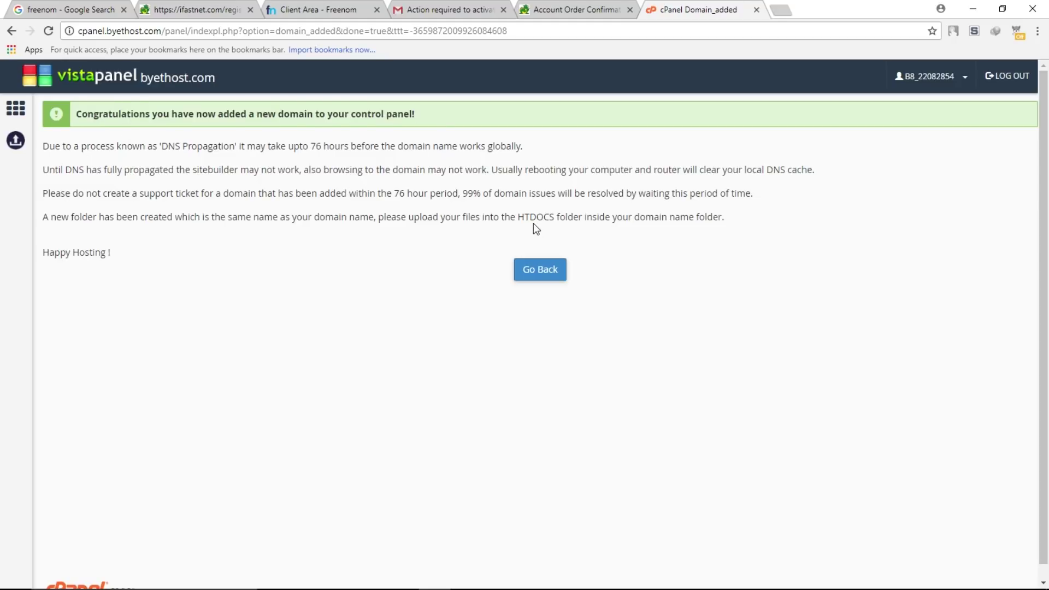
pyautogui.click(543, 273)
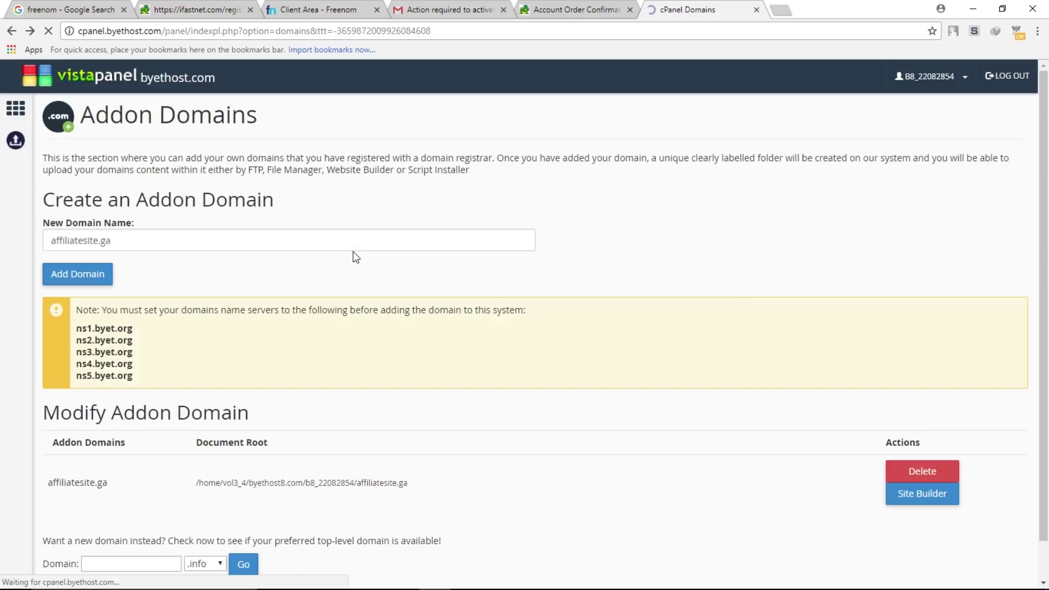
# Open the Softaculous Apps Installer from the control panel home and start a WordPress installation.
pyautogui.scroll(-5, 324, 249)
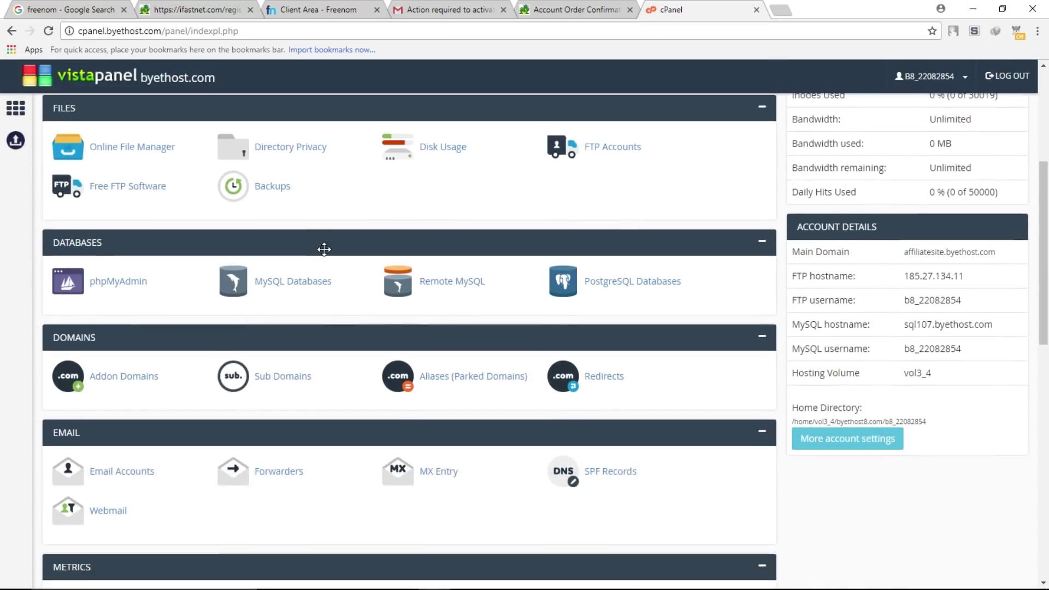
pyautogui.scroll(-10, 324, 250)
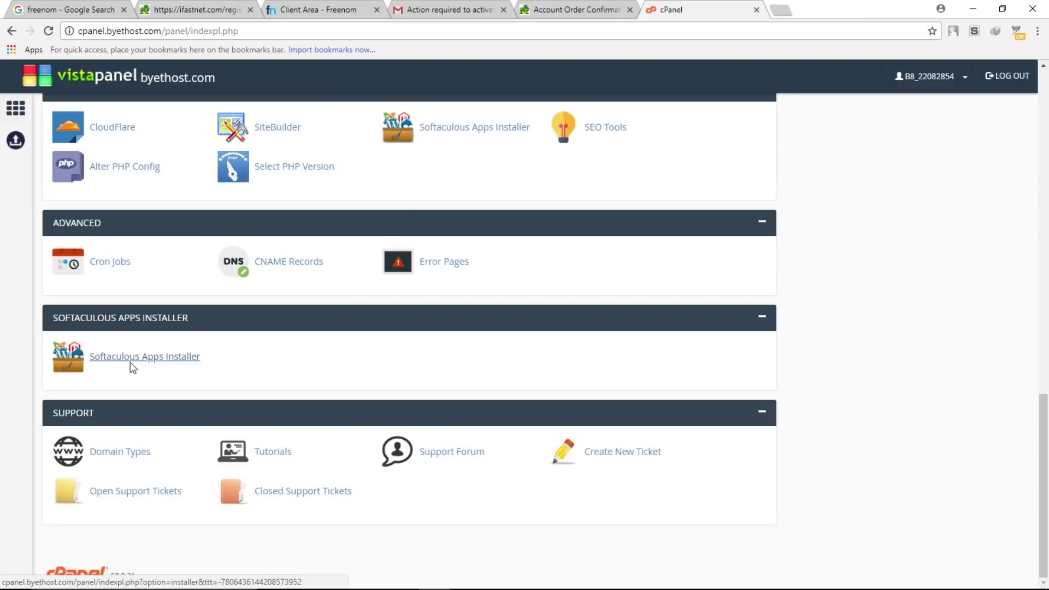
pyautogui.click(237, 353)
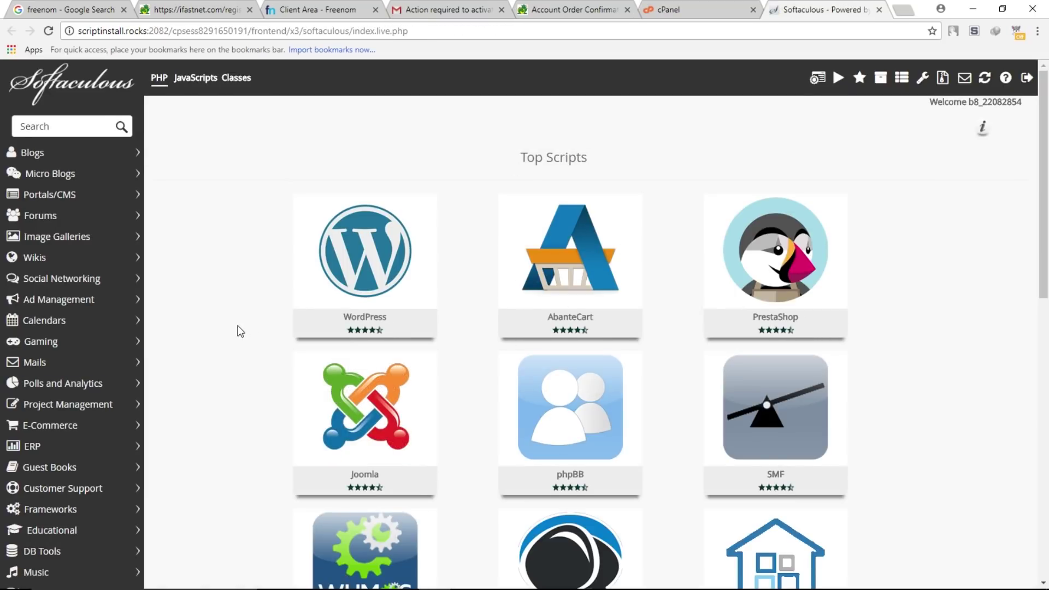
pyautogui.moveTo(331, 254)
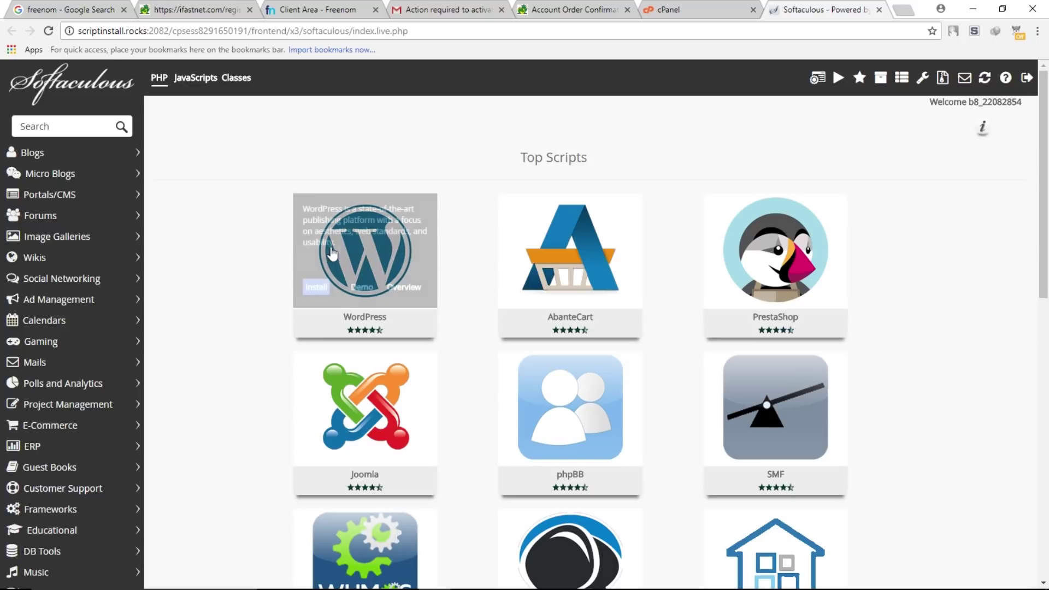
pyautogui.click(322, 291)
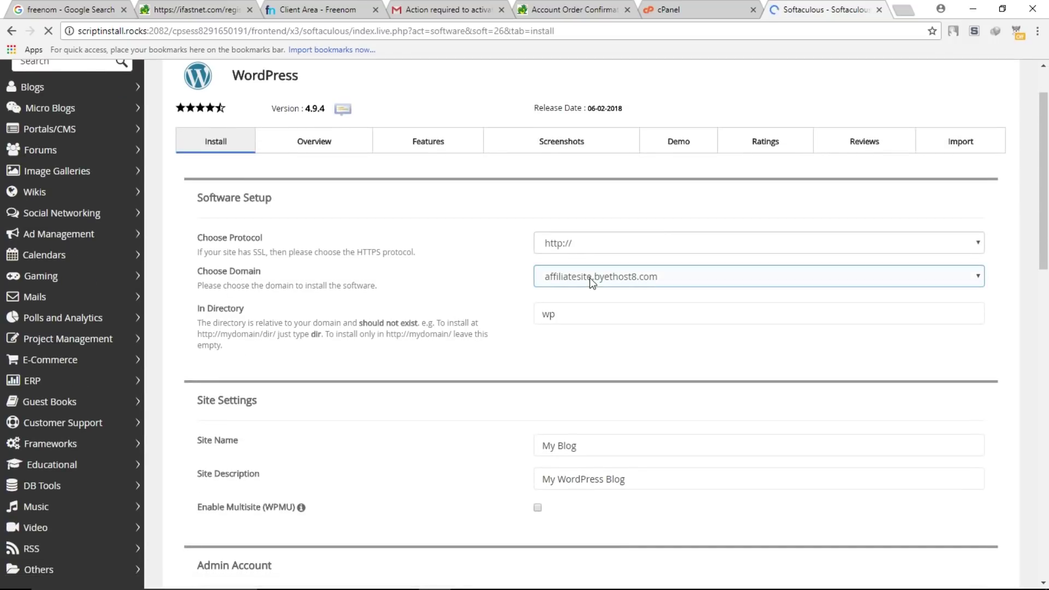
# Set the WordPress installation domain to affiliatesite.ga and leave the installation directory empty.
pyautogui.click(634, 277)
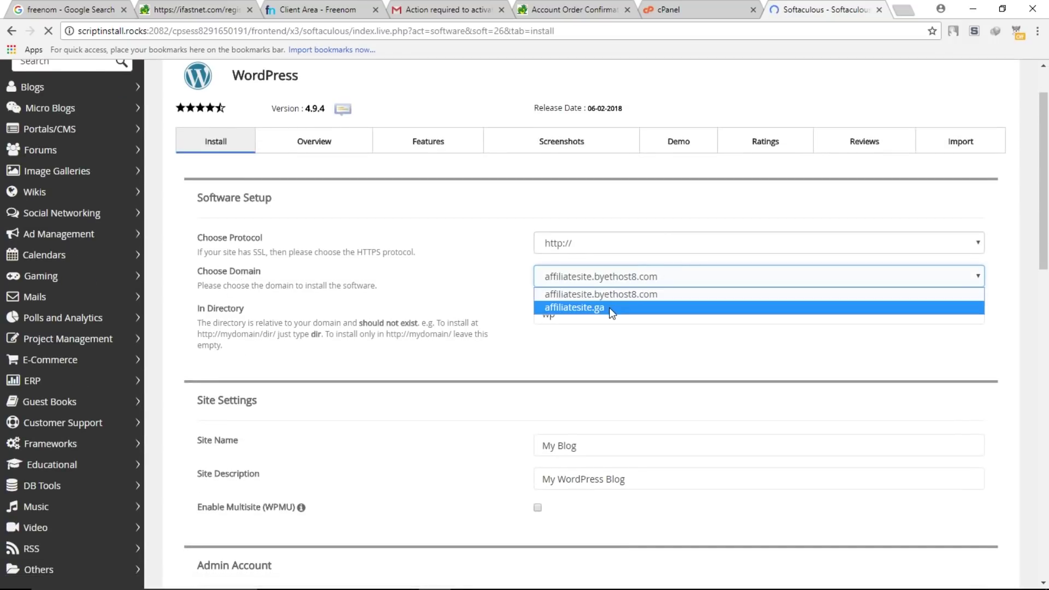
pyautogui.click(609, 307)
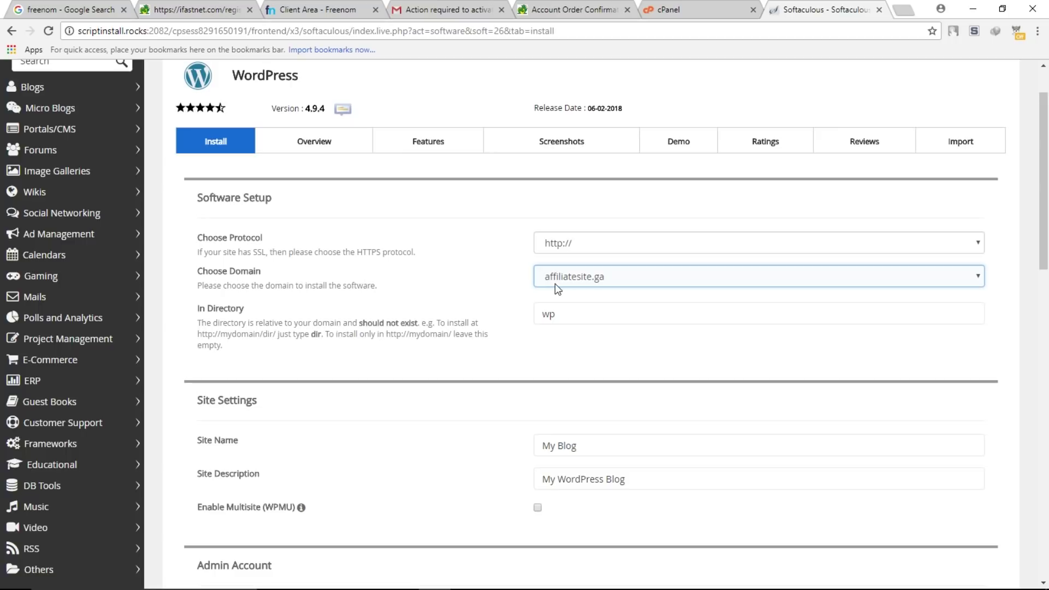
pyautogui.doubleClick(548, 315)
pyautogui.press('BackSpace')
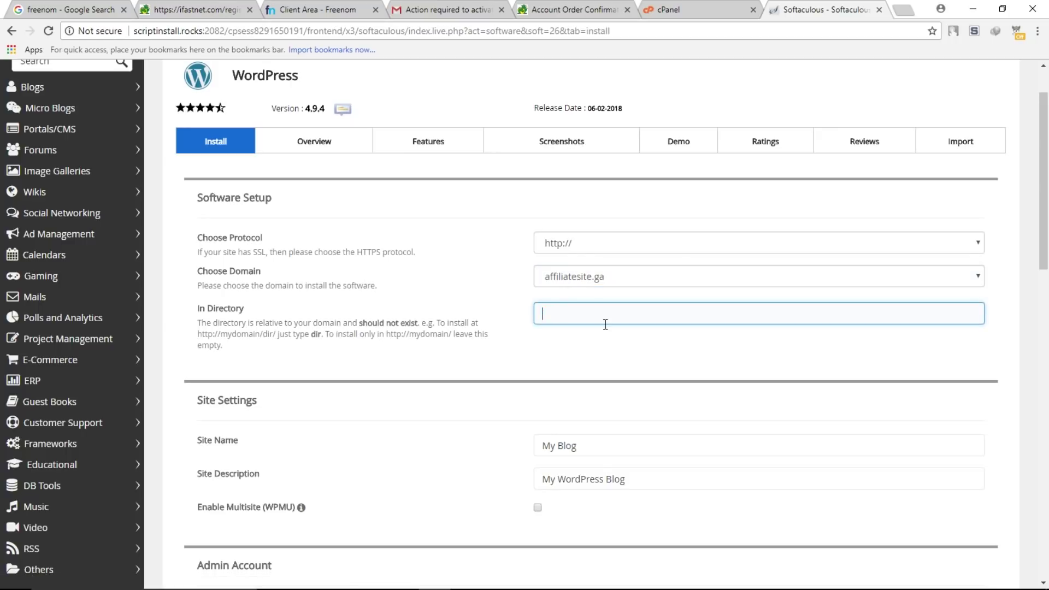
# Set the site name to "Amazon affiliate" and the site description to "best products you ever seen".
pyautogui.scroll(-1, 594, 332)
pyautogui.moveTo(595, 375); pyautogui.dragTo(537, 376)
pyautogui.scroll(-1, 630, 384)
pyautogui.write('Amazon affiliate')
pyautogui.press('Tab')
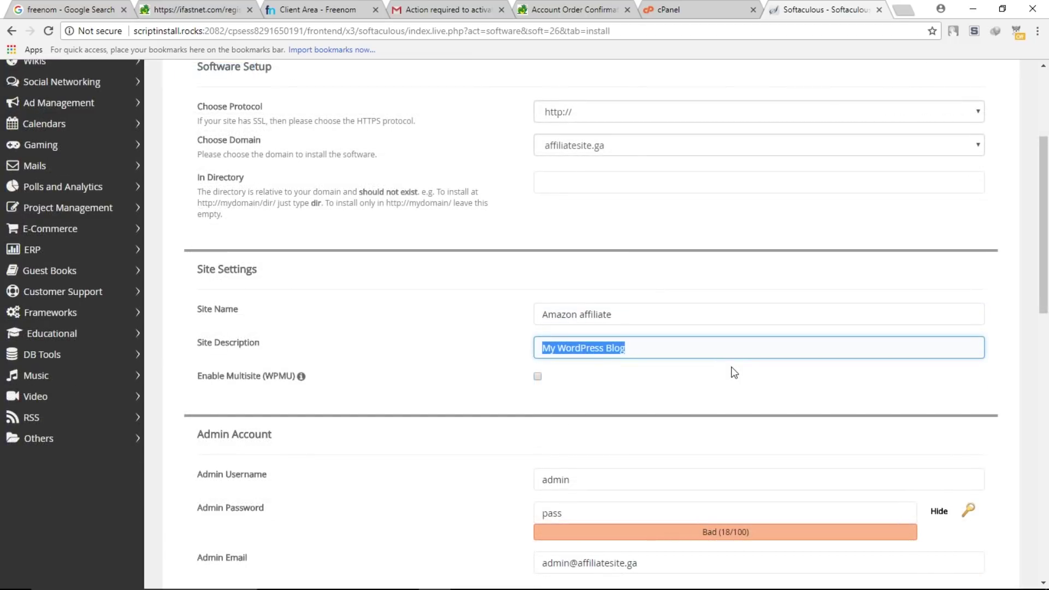
pyautogui.write('best products you ever seen')
pyautogui.press('Tab')
# Set the WordPress admin username to affiliate and enter the admin password.
pyautogui.scroll(-2, 656, 360)
pyautogui.write('affiliate')
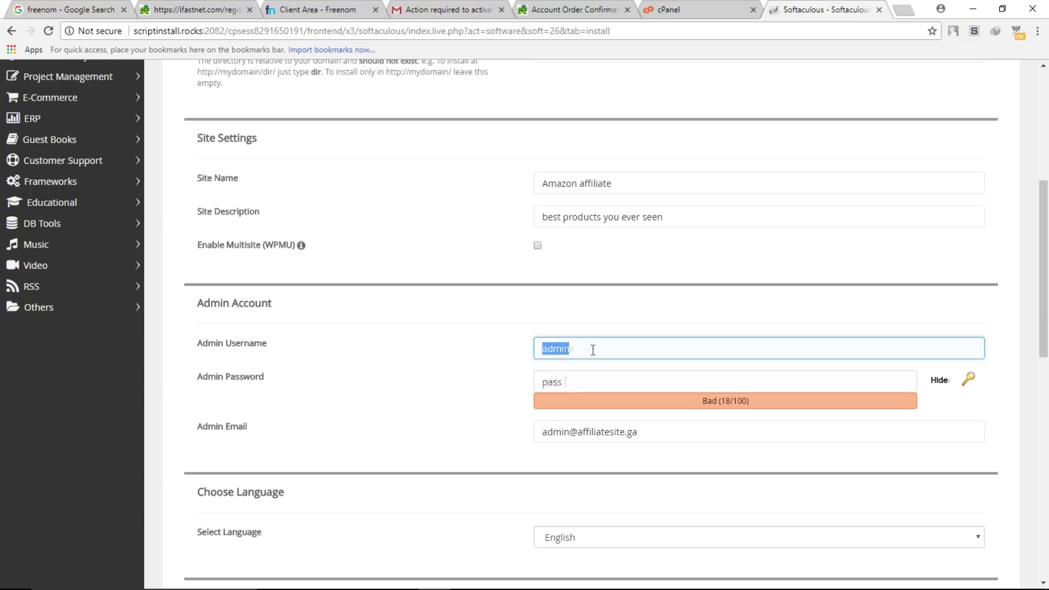
pyautogui.press('Tab')
pyautogui.write('**********')
pyautogui.press('Tab')
pyautogui.scroll(-1, 610, 378)
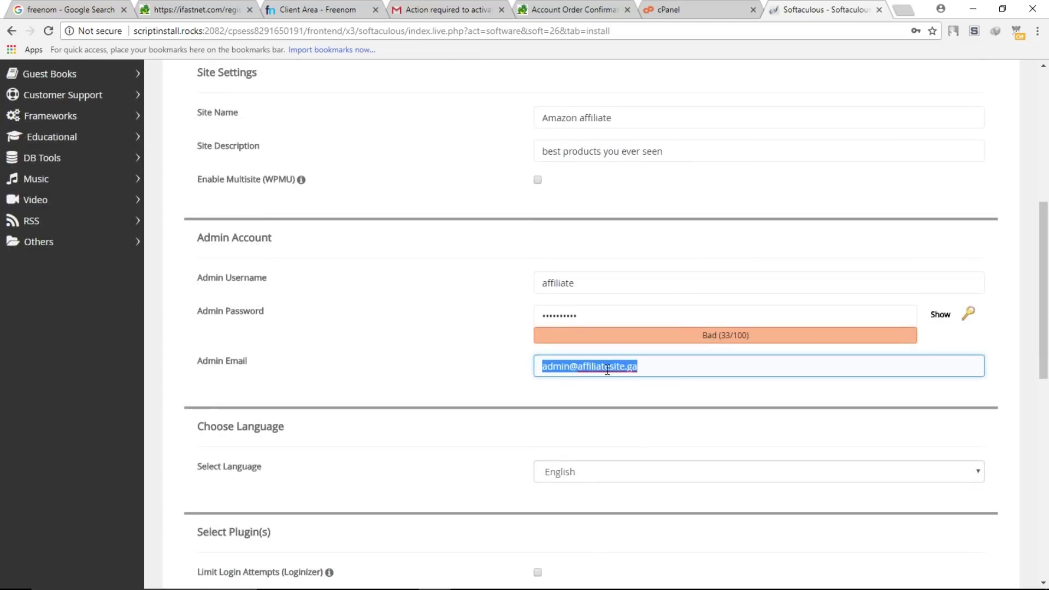
# Install WordPress with the default theme and open its administrative URL in a new tab.
pyautogui.scroll(-10, 607, 370)
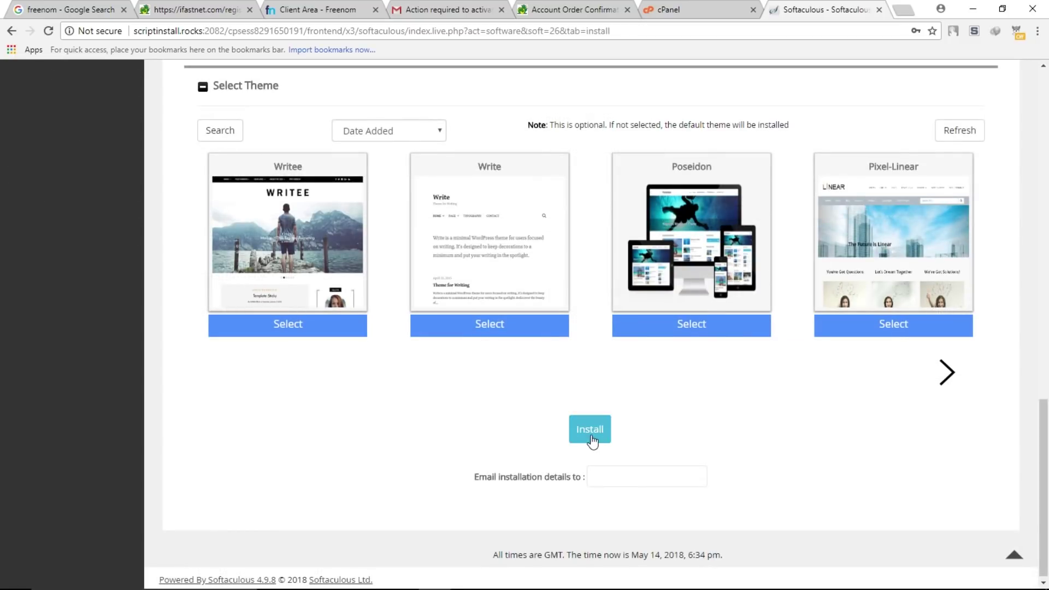
pyautogui.click(592, 431)
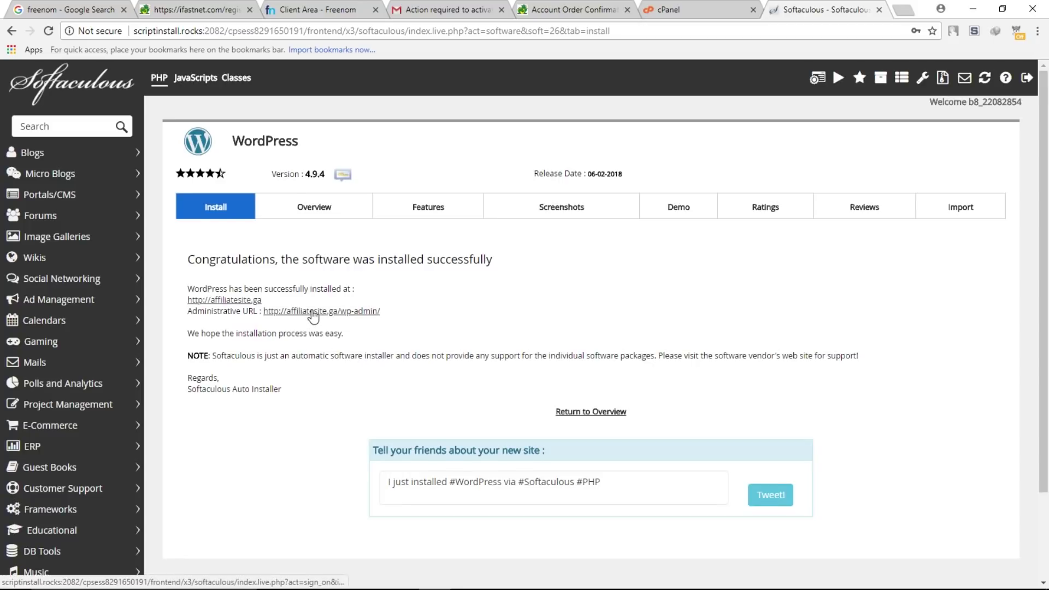
pyautogui.moveTo(313, 316); pyautogui.dragTo(842, 9)
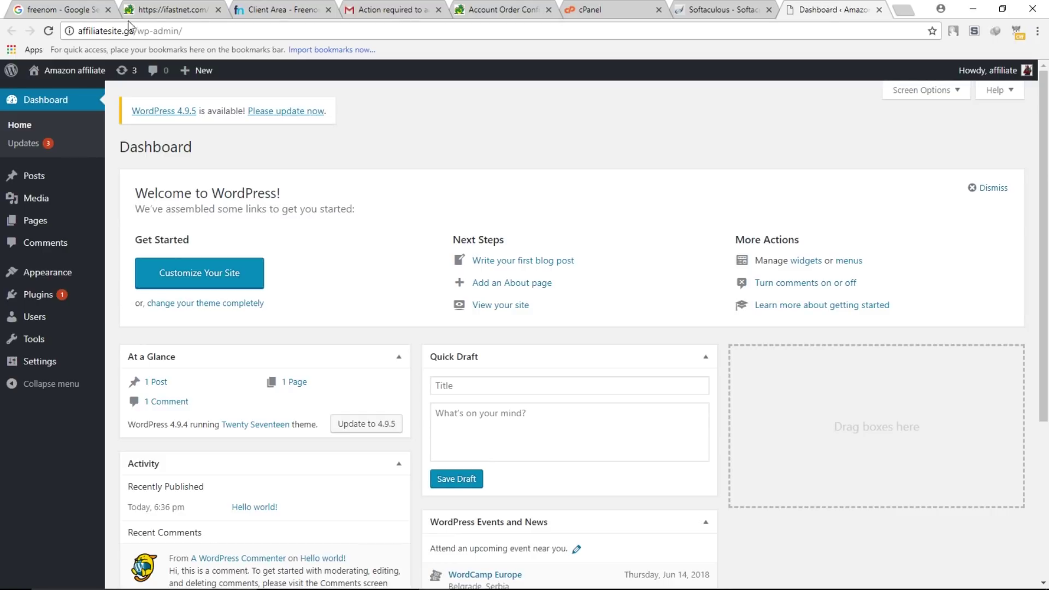
# Search Google for "amazon" and open the Amazon.in result in a new browser tab.
pyautogui.click(60, 9)
pyautogui.doubleClick(139, 85)
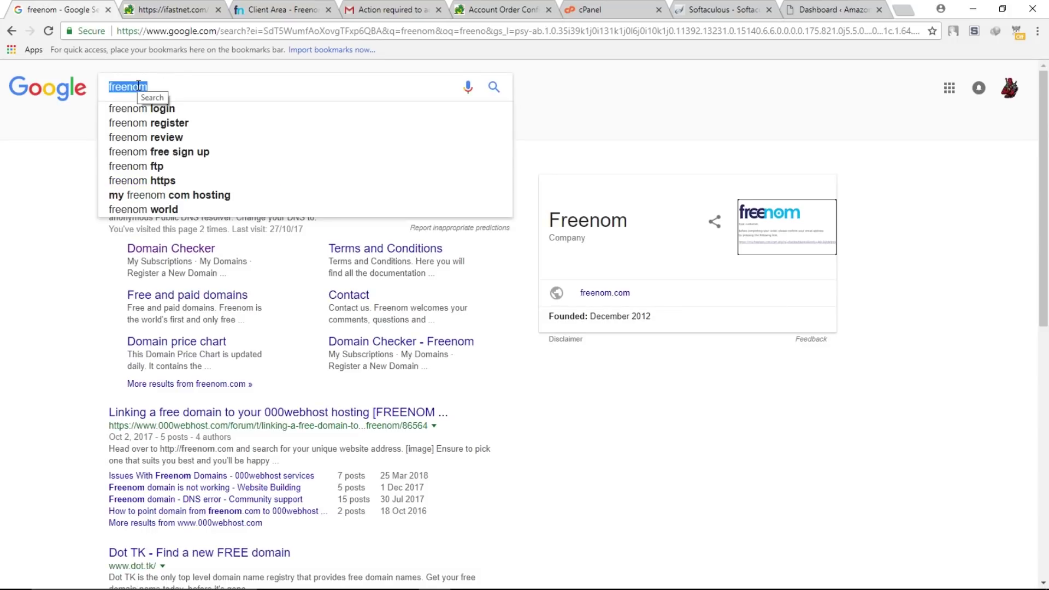
pyautogui.write('amazon')
pyautogui.press('Return')
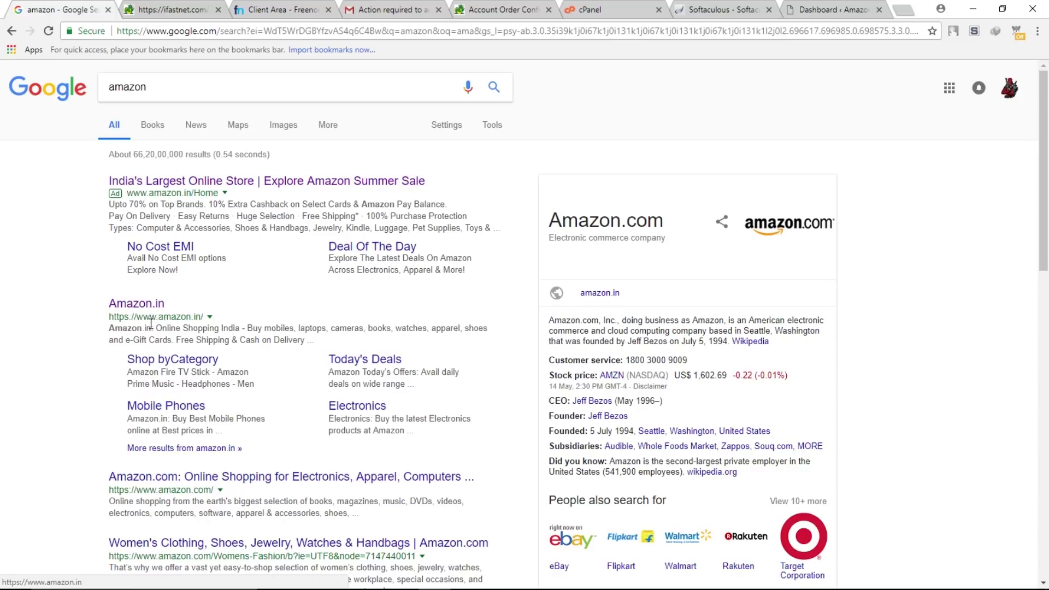
pyautogui.click(134, 307)
pyautogui.rightClick(151, 307)
pyautogui.click(183, 314)
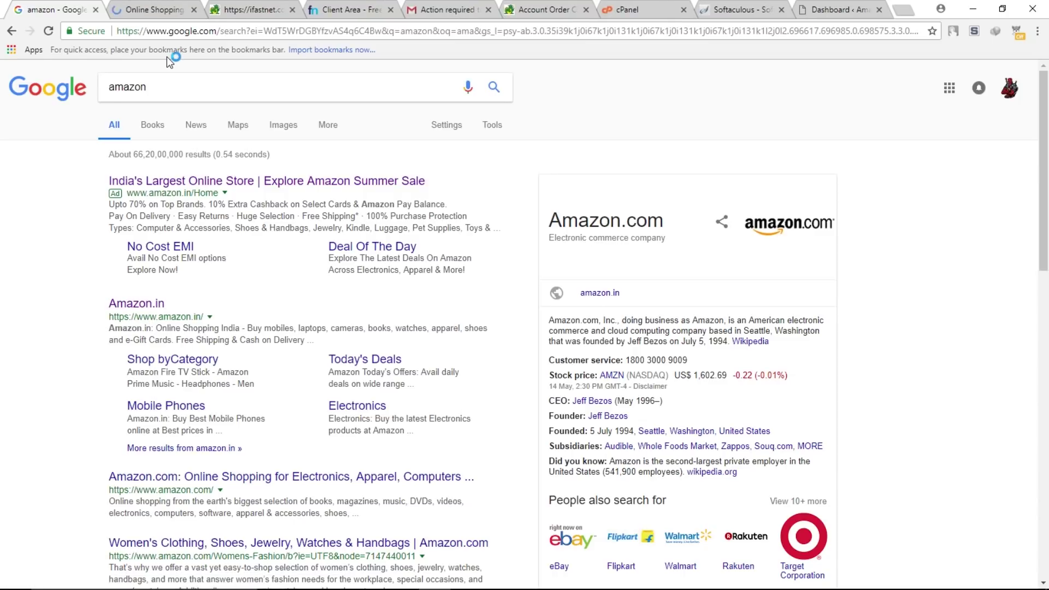
# Close the iFastNet and Freenom tabs and open the "Become an Affiliate" page from the Amazon.in footer.
pyautogui.click(267, 9)
pyautogui.click(292, 9)
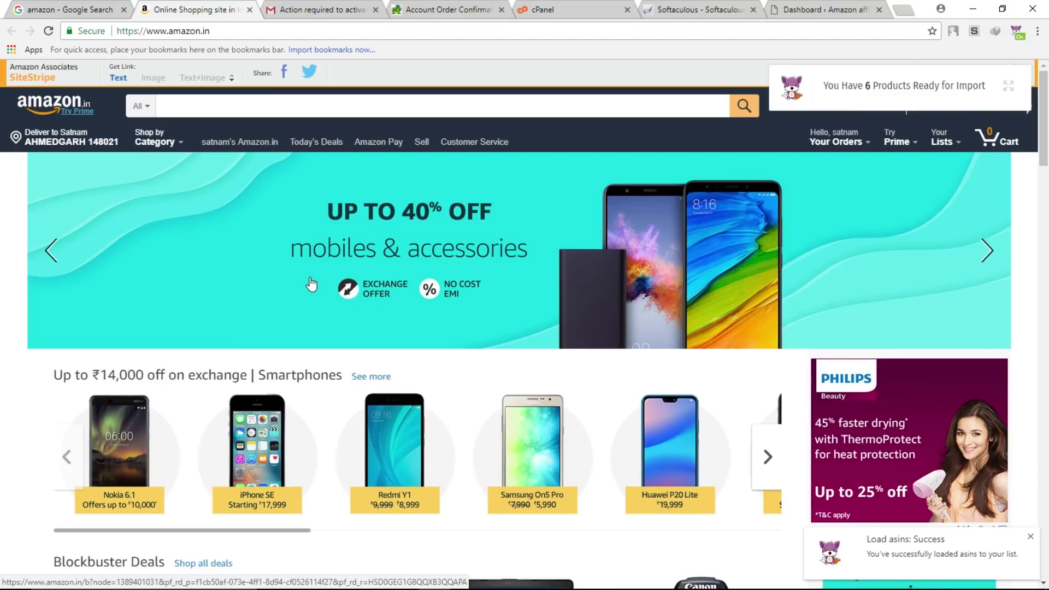
pyautogui.scroll(-20, 311, 276)
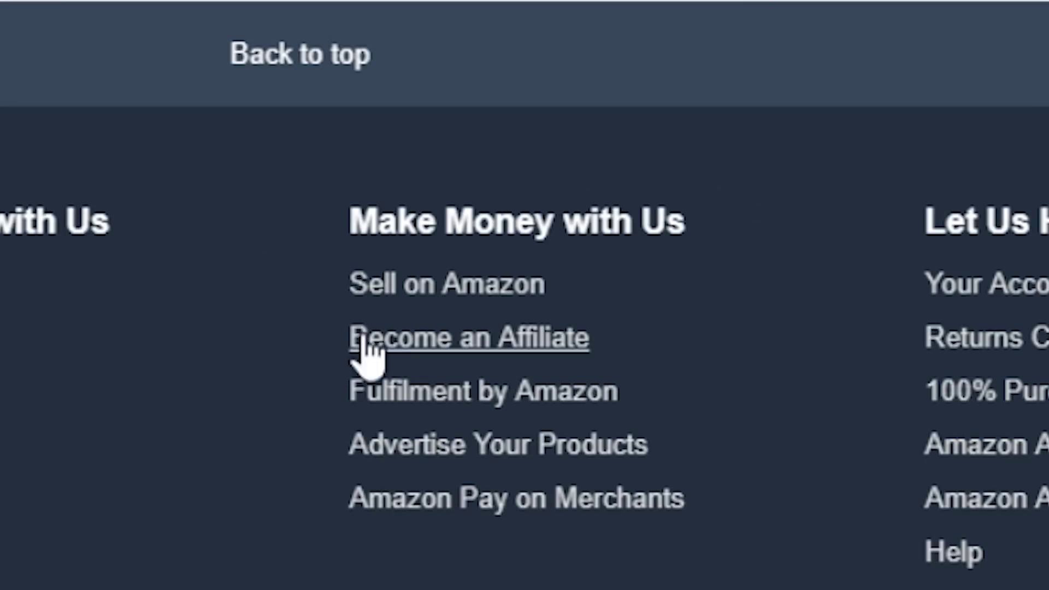
pyautogui.click(533, 343)
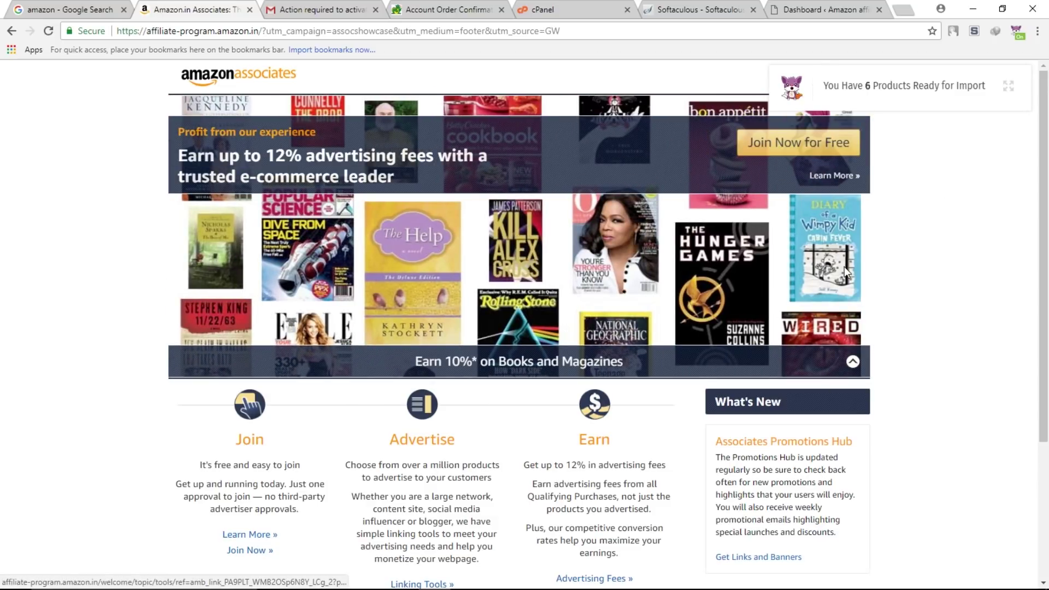
# Join Amazon Associates for free by signing in with the account password, and decline saving the password in the browser.
pyautogui.scroll(-3, 902, 306)
pyautogui.scroll(3, 902, 307)
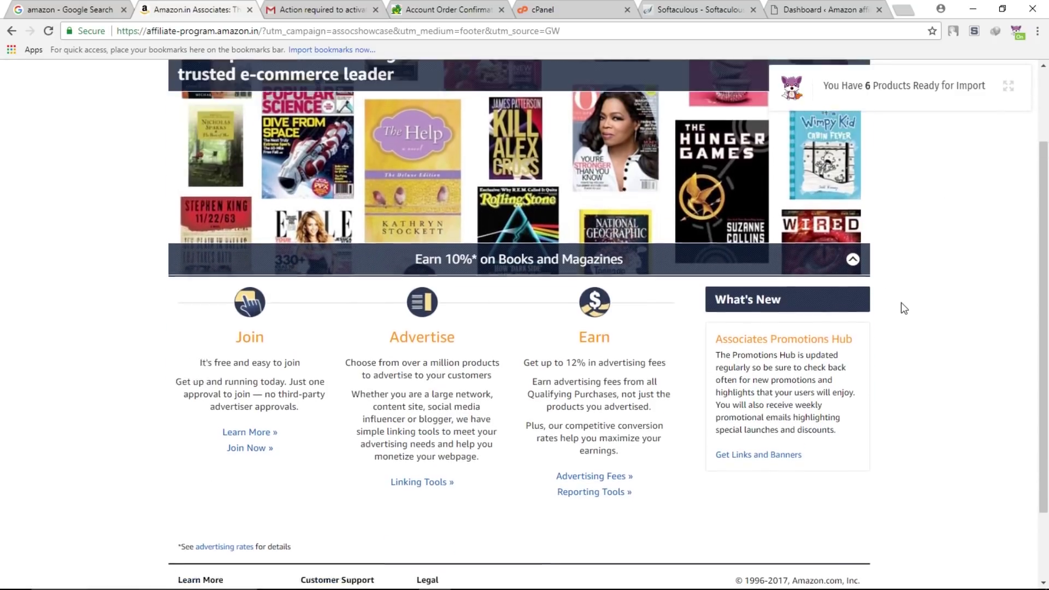
pyautogui.click(824, 143)
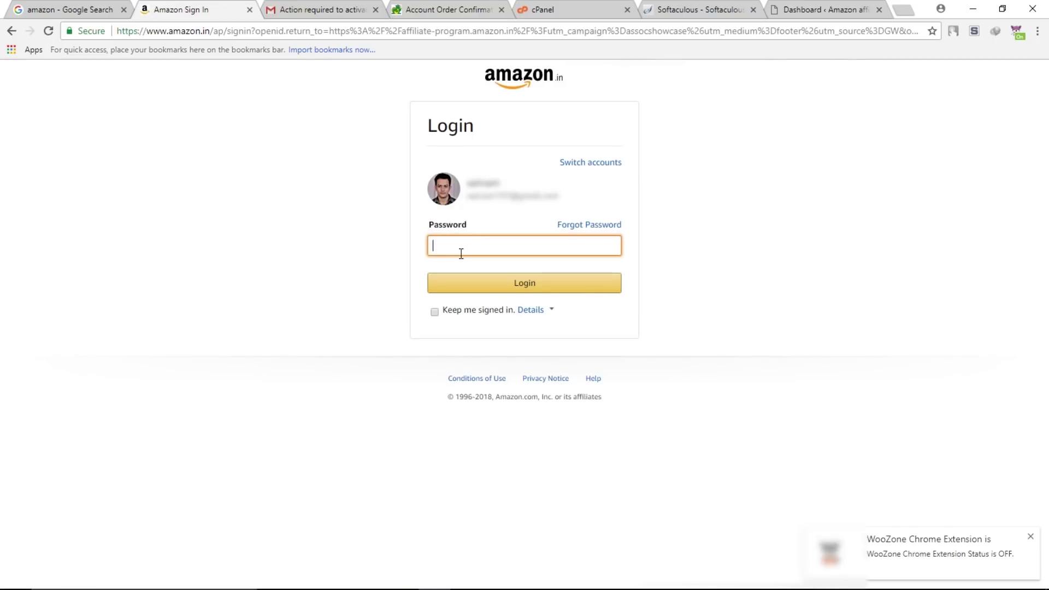
pyautogui.write('••••••••••')
pyautogui.press('Return')
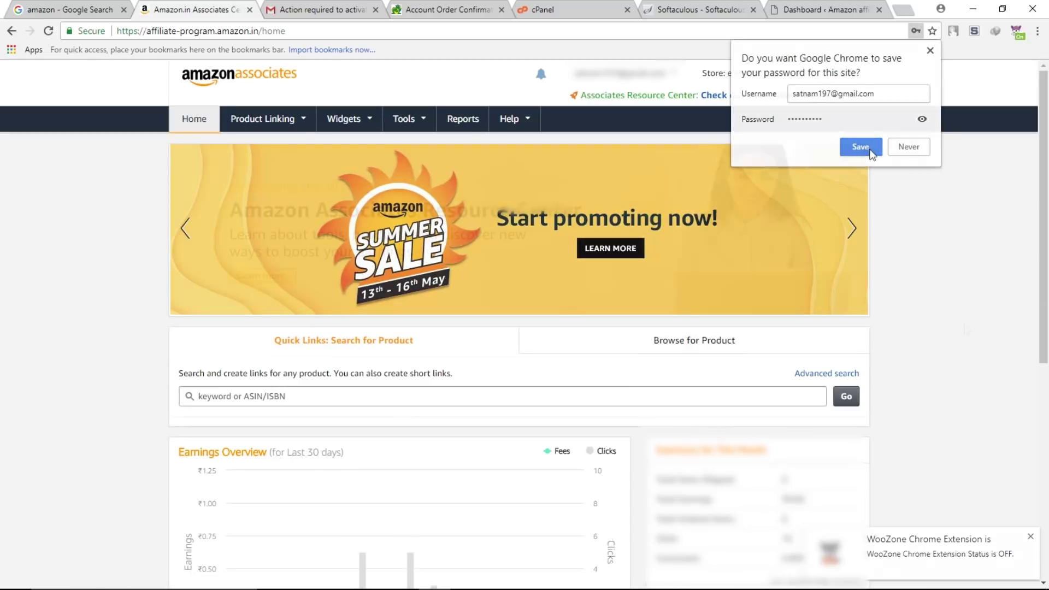
pyautogui.click(906, 145)
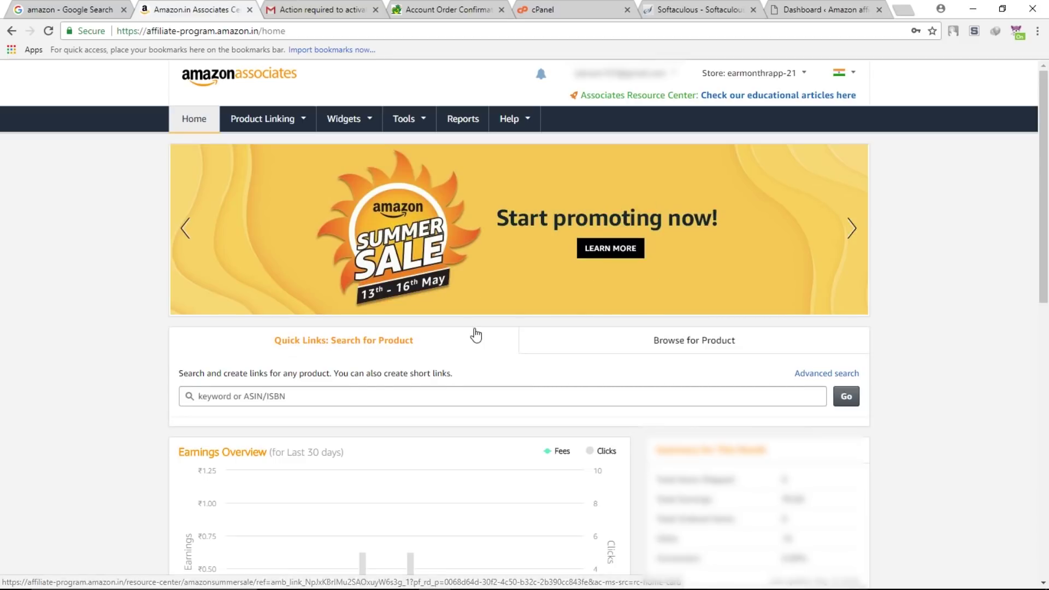
# Return to the WordPress dashboard, find the Astra theme among the new themes, then install and activate it.
pyautogui.click(820, 12)
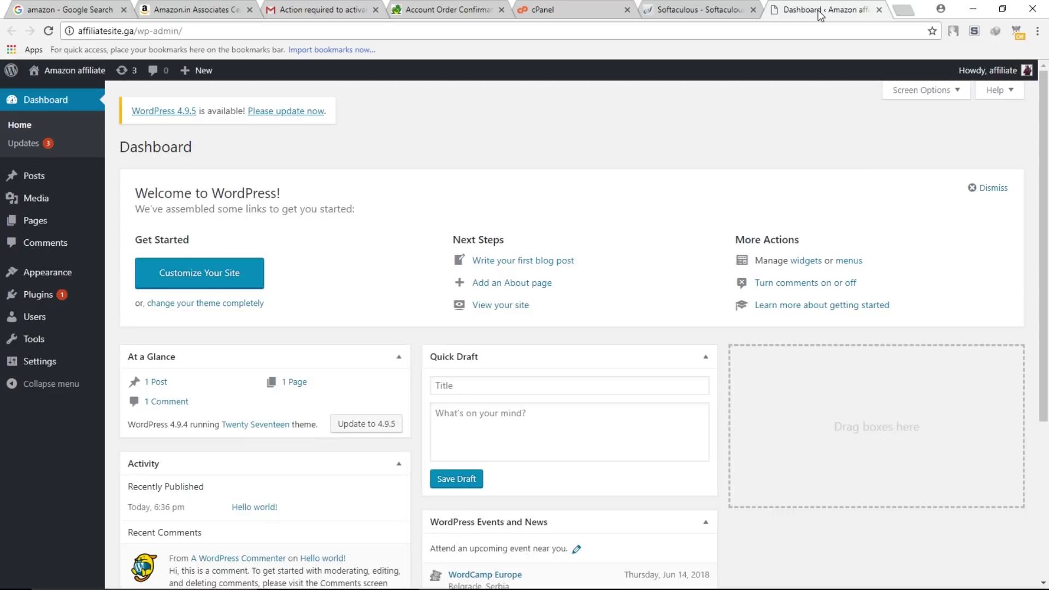
pyautogui.moveTo(69, 280)
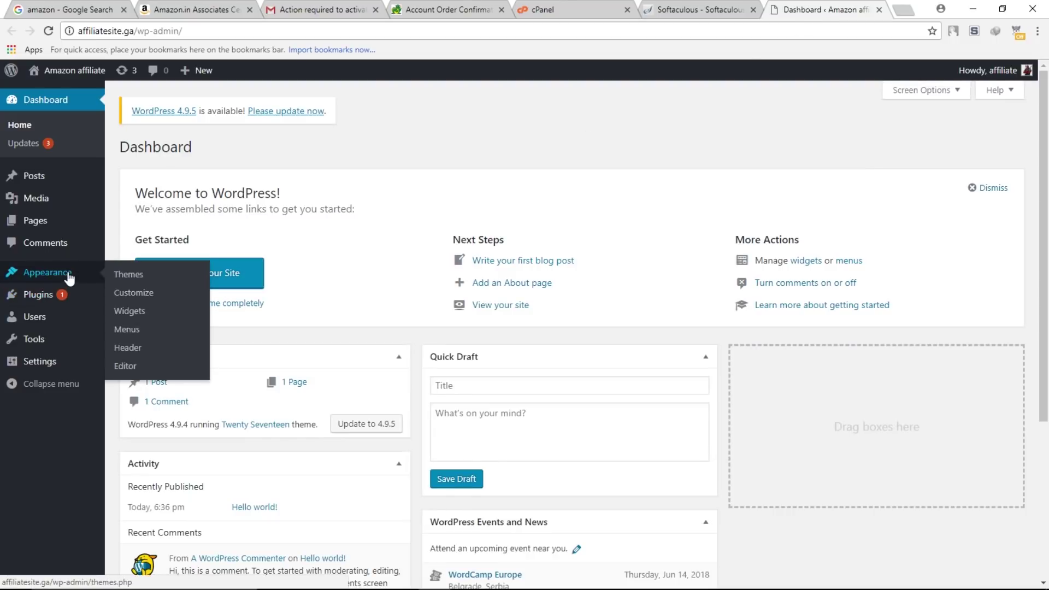
pyautogui.click(121, 272)
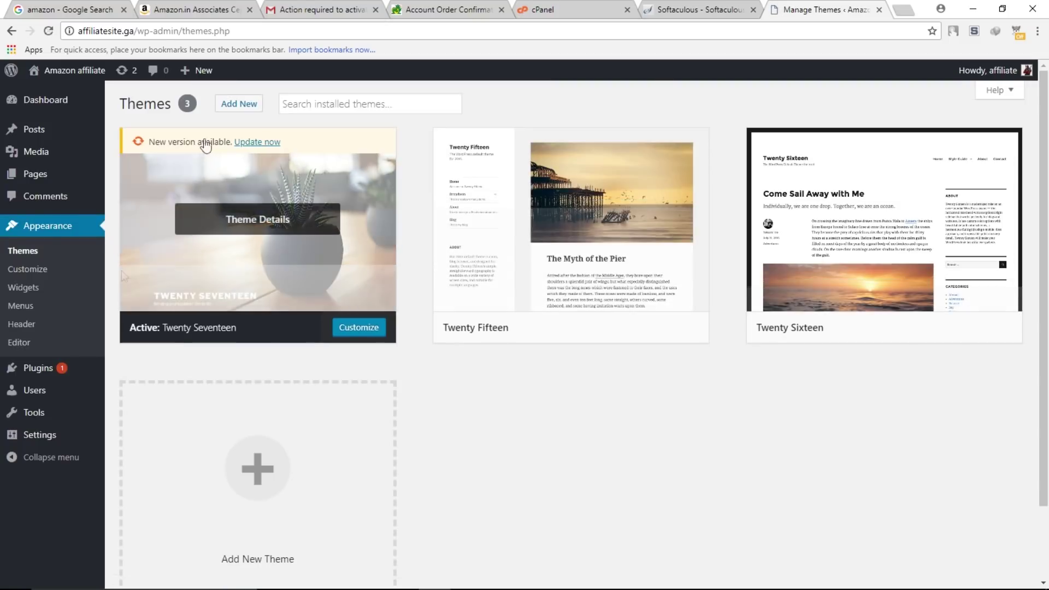
pyautogui.click(249, 108)
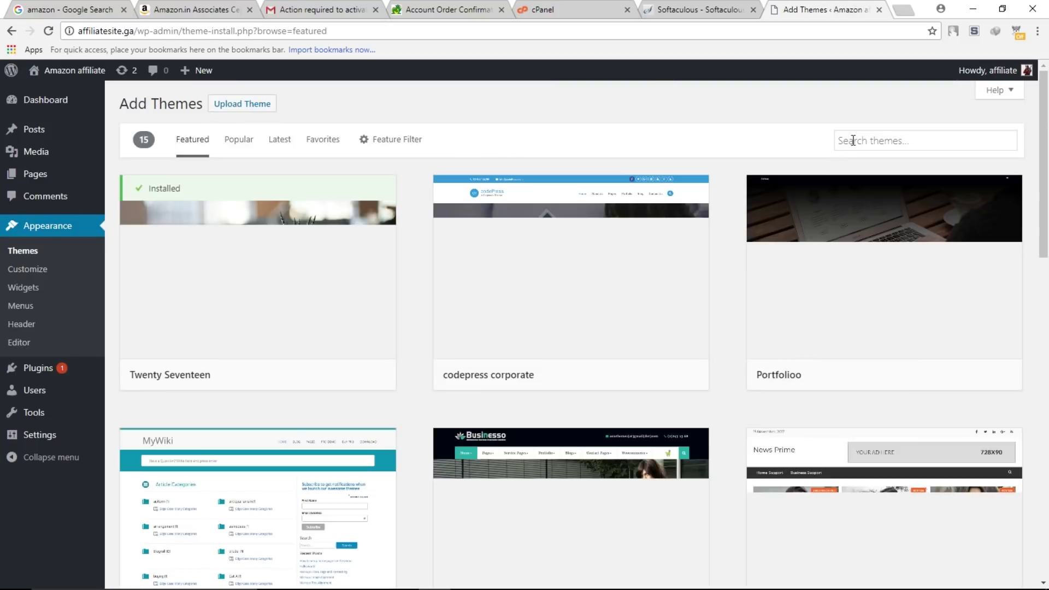
pyautogui.click(853, 140)
pyautogui.write('astra')
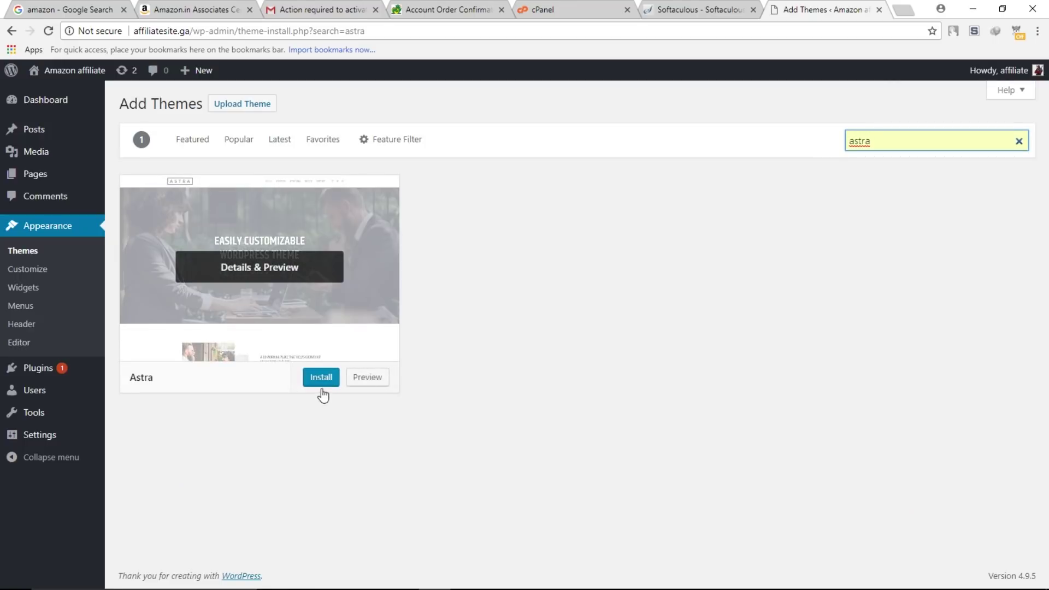
pyautogui.click(325, 387)
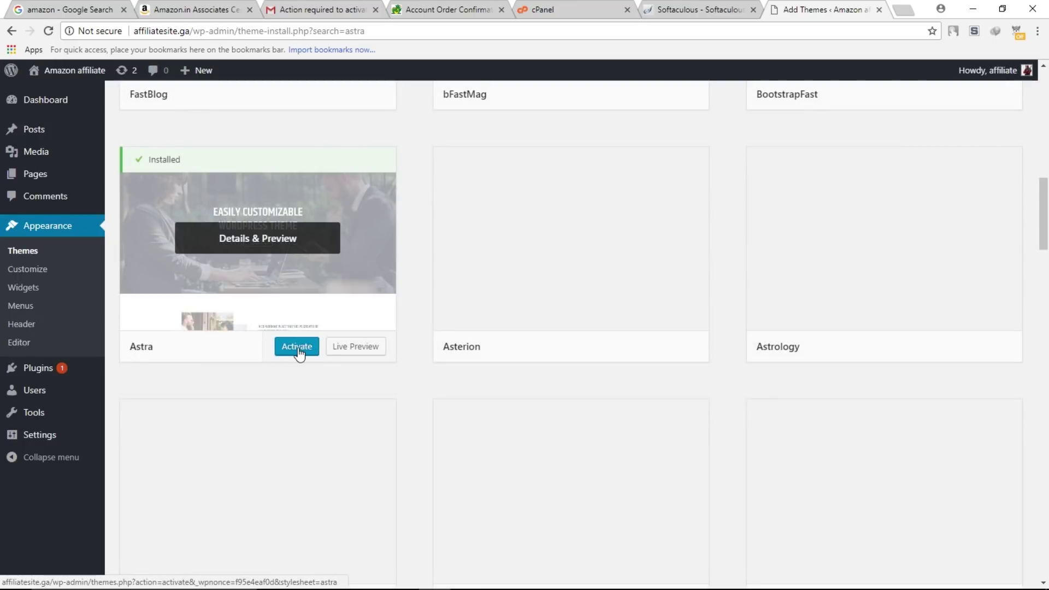
pyautogui.click(296, 346)
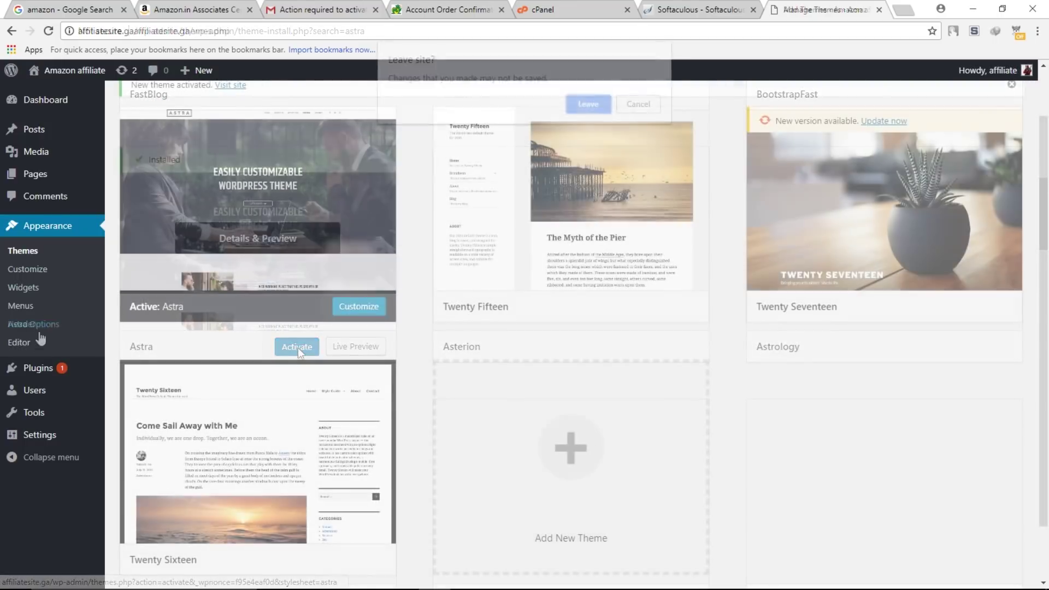
# Search the new plugins for "astra", then install and activate the Astra Starter Sites plugin.
pyautogui.moveTo(33, 369)
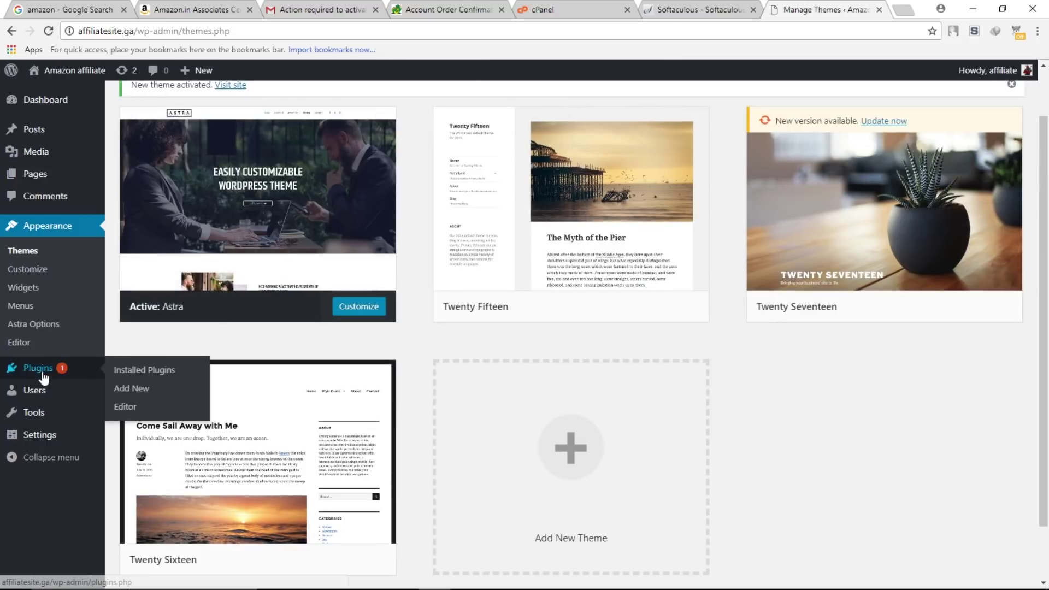
pyautogui.click(123, 390)
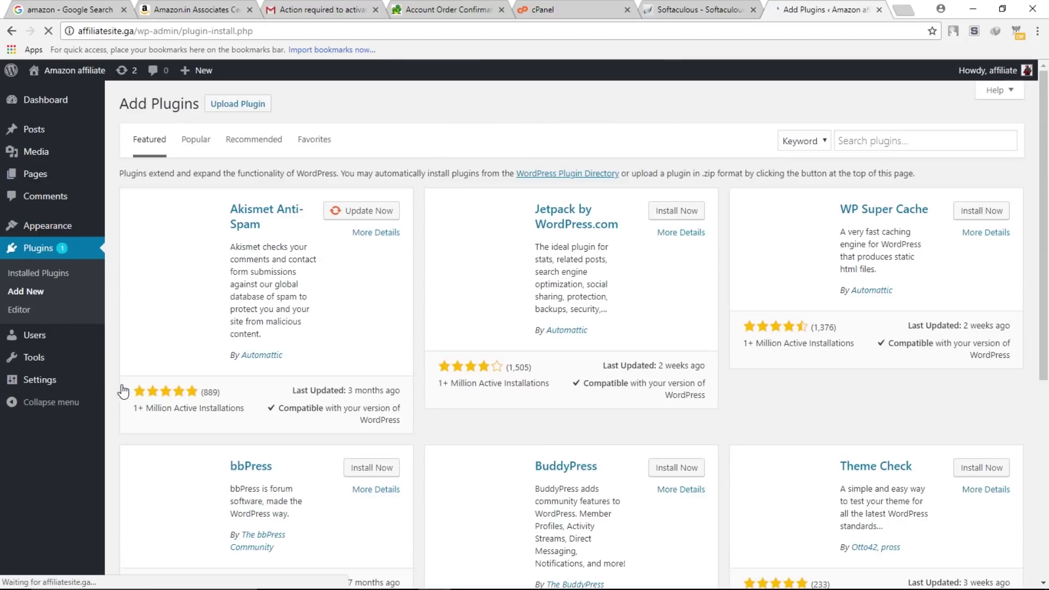
pyautogui.click(882, 141)
pyautogui.write('astra')
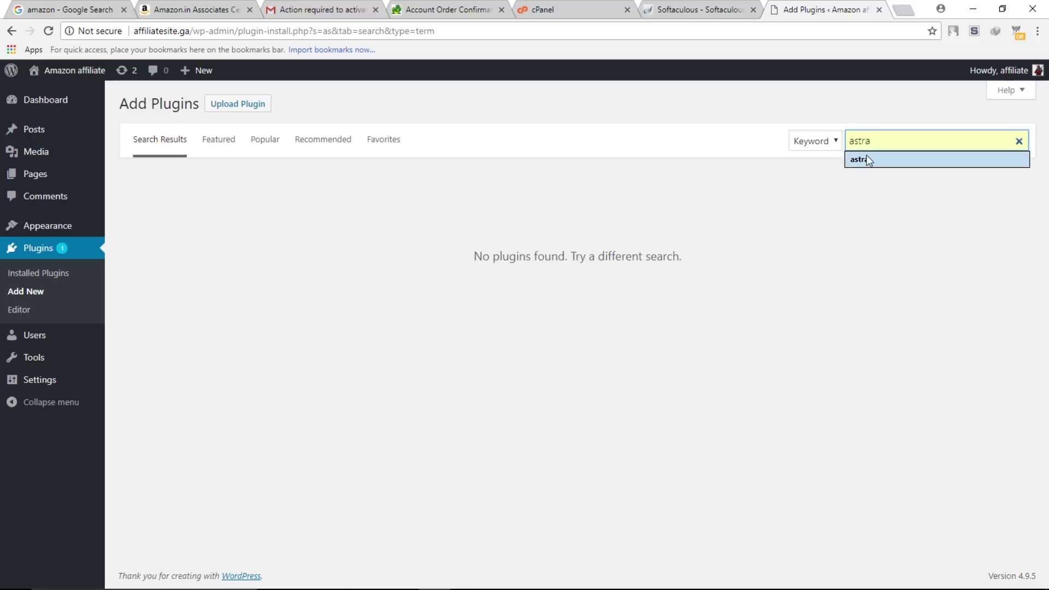
pyautogui.click(860, 159)
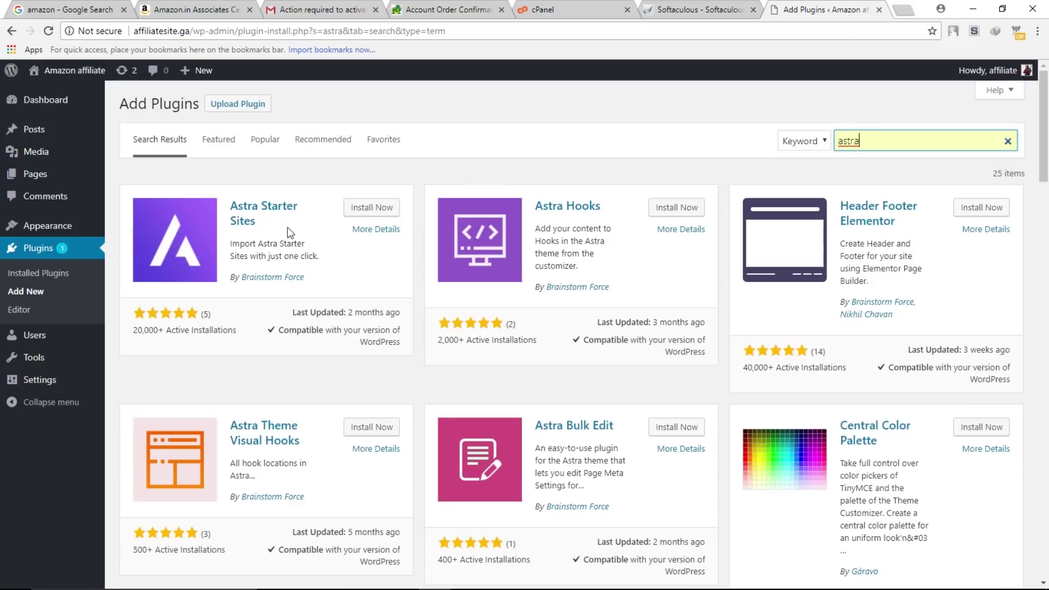
pyautogui.click(362, 208)
pyautogui.click(369, 209)
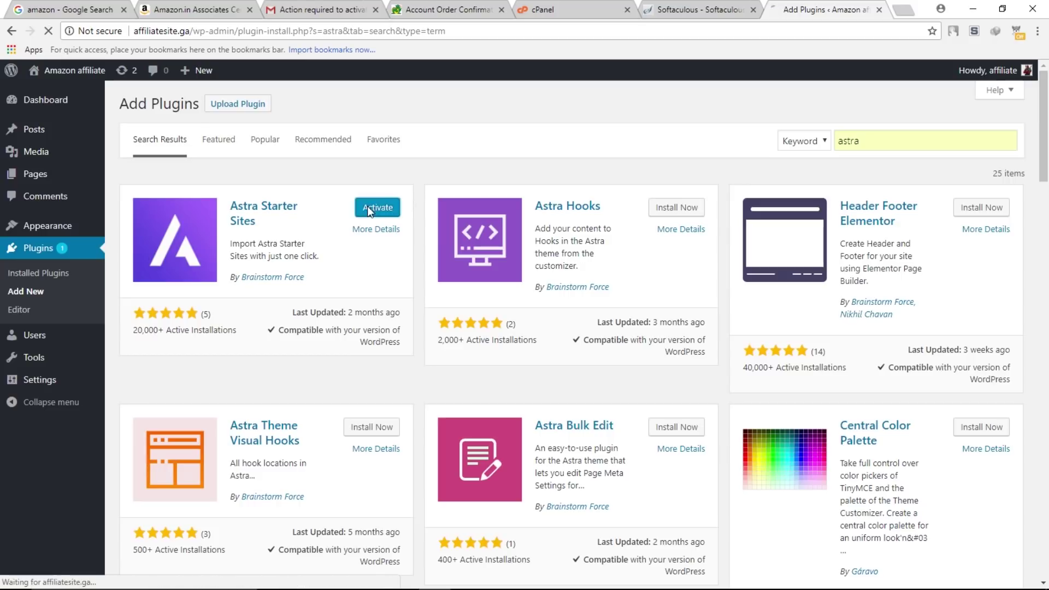
# Open Astra Sites with Beaver Builder as the page builder and preview the Brandstore template.
pyautogui.moveTo(60, 229)
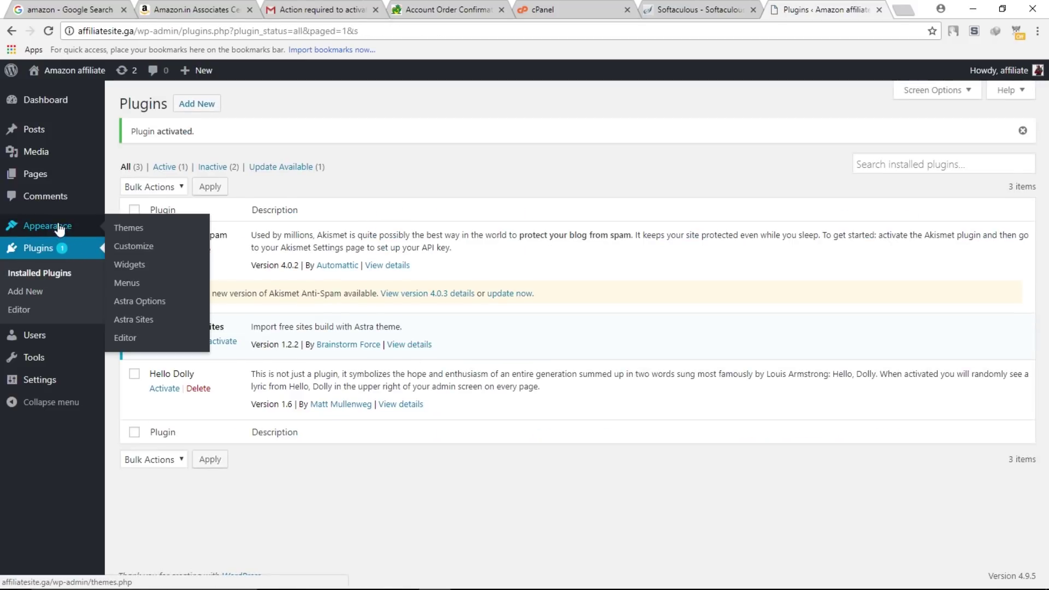
pyautogui.click(137, 324)
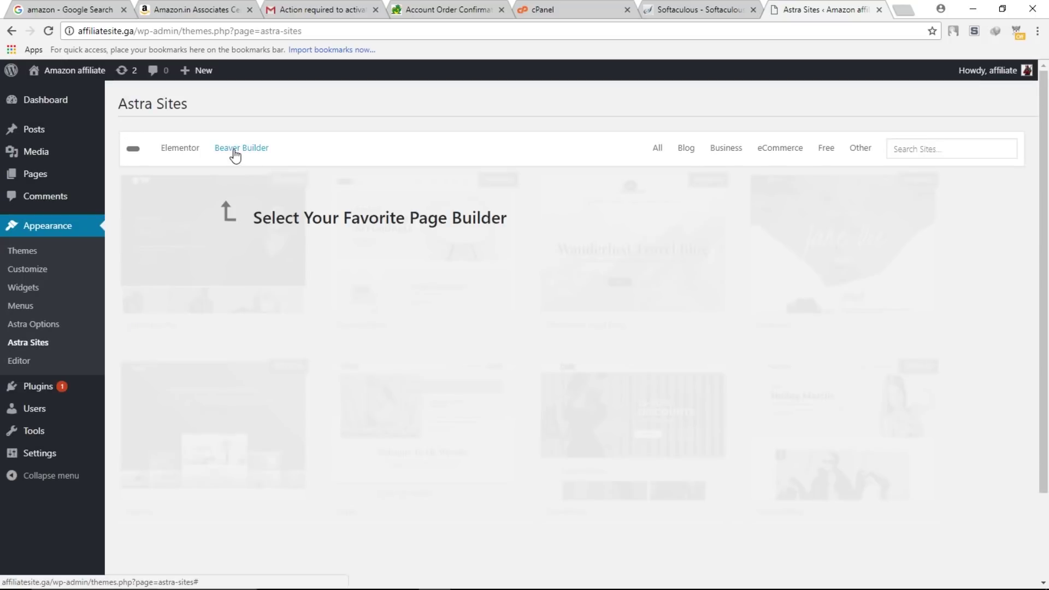
pyautogui.click(235, 156)
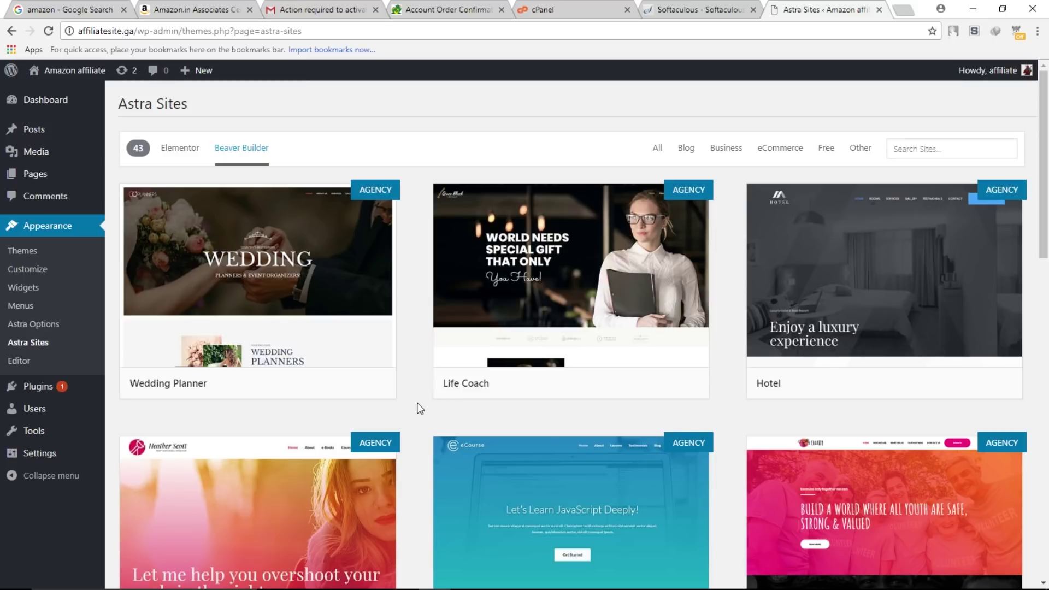
pyautogui.scroll(-15, 419, 409)
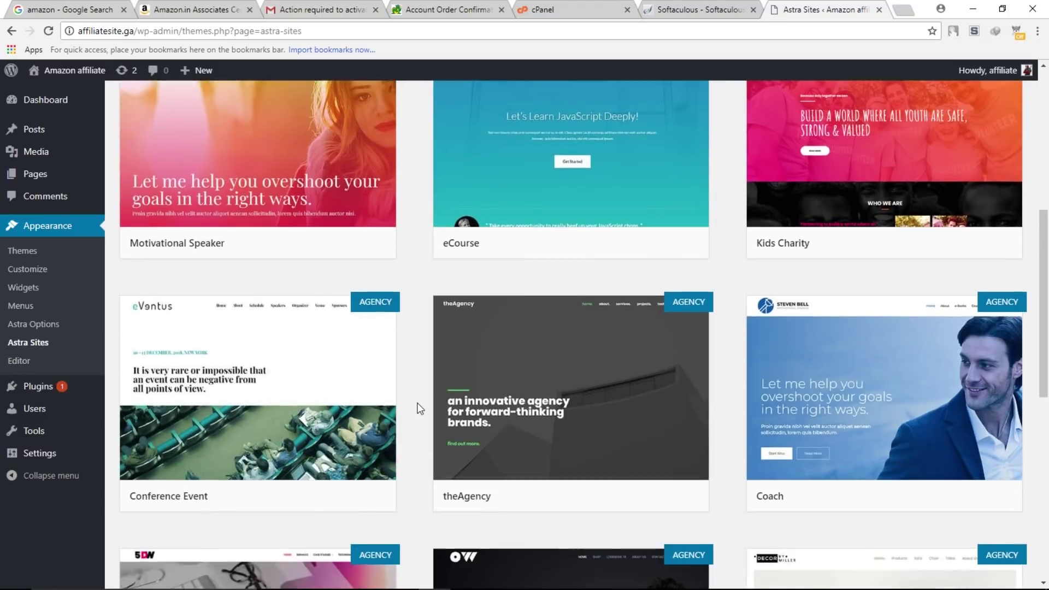
pyautogui.scroll(-6, 421, 405)
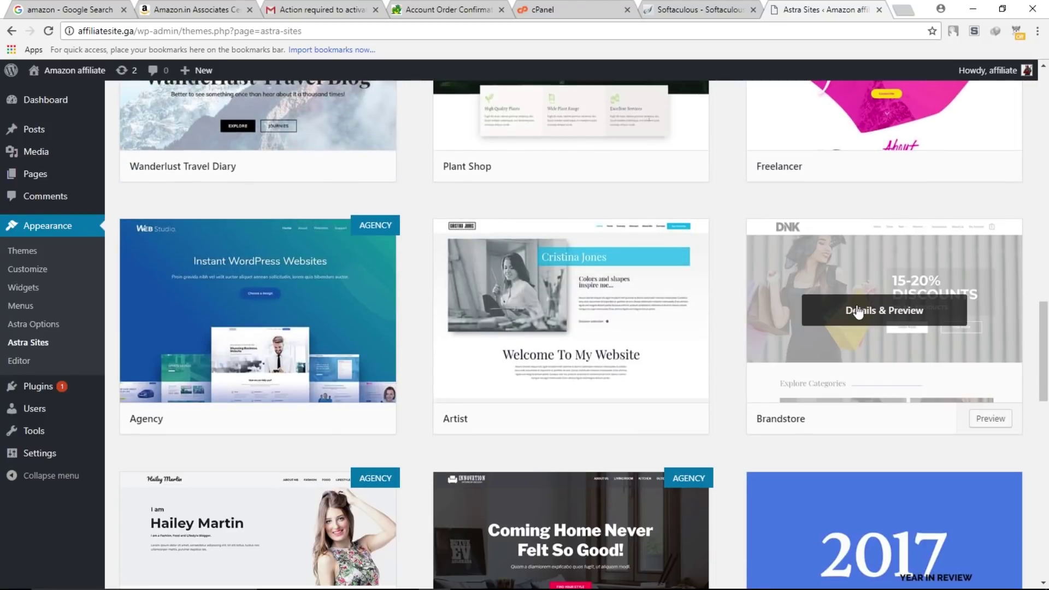
pyautogui.click(859, 312)
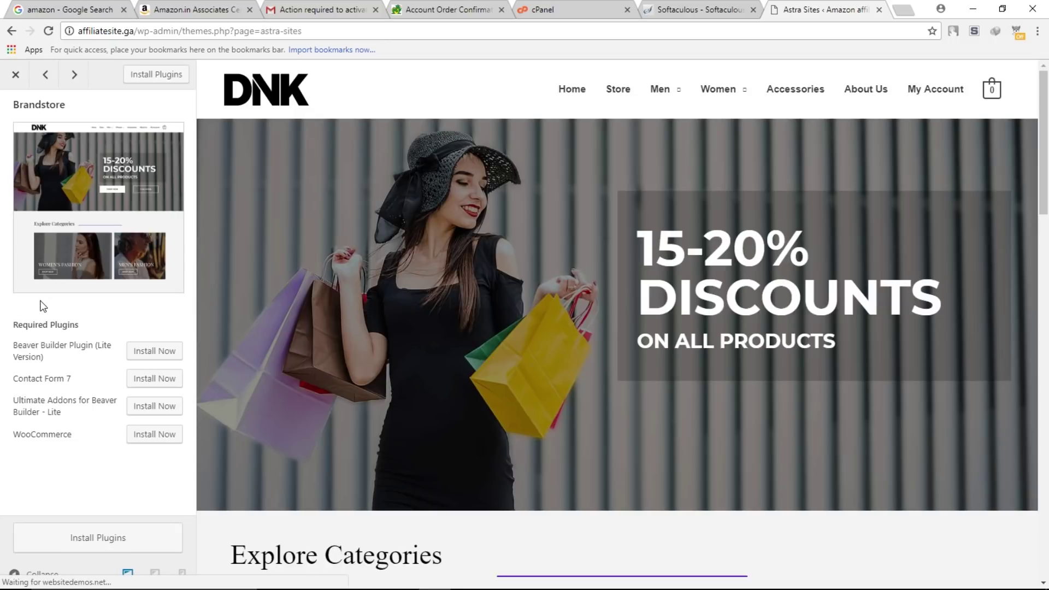
# Look through the Brandstore preview and install all of the template's required plugins.
pyautogui.scroll(-15, 430, 277)
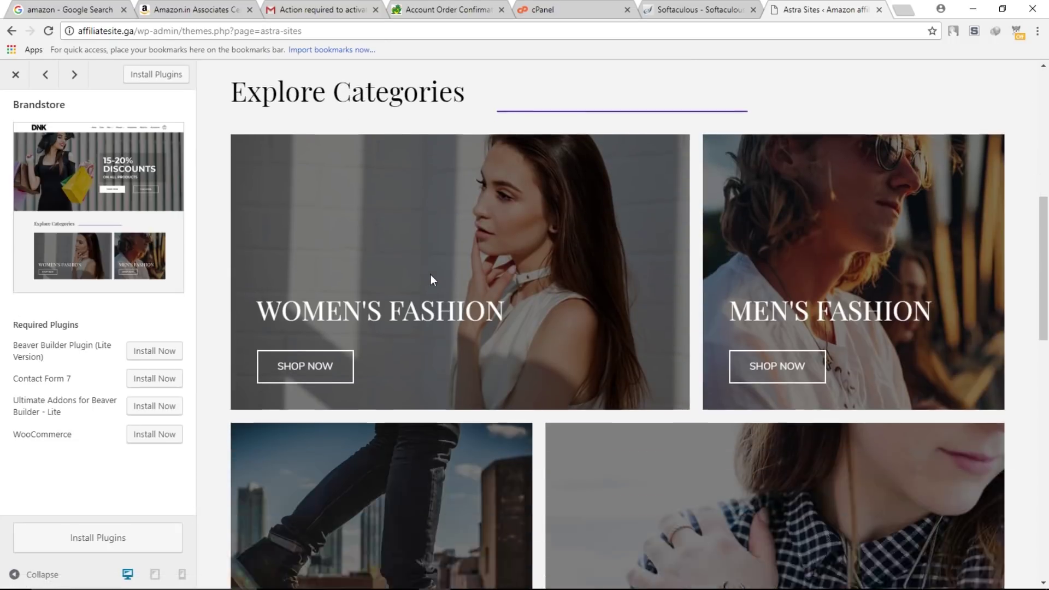
pyautogui.scroll(-6, 431, 276)
pyautogui.scroll(20, 431, 273)
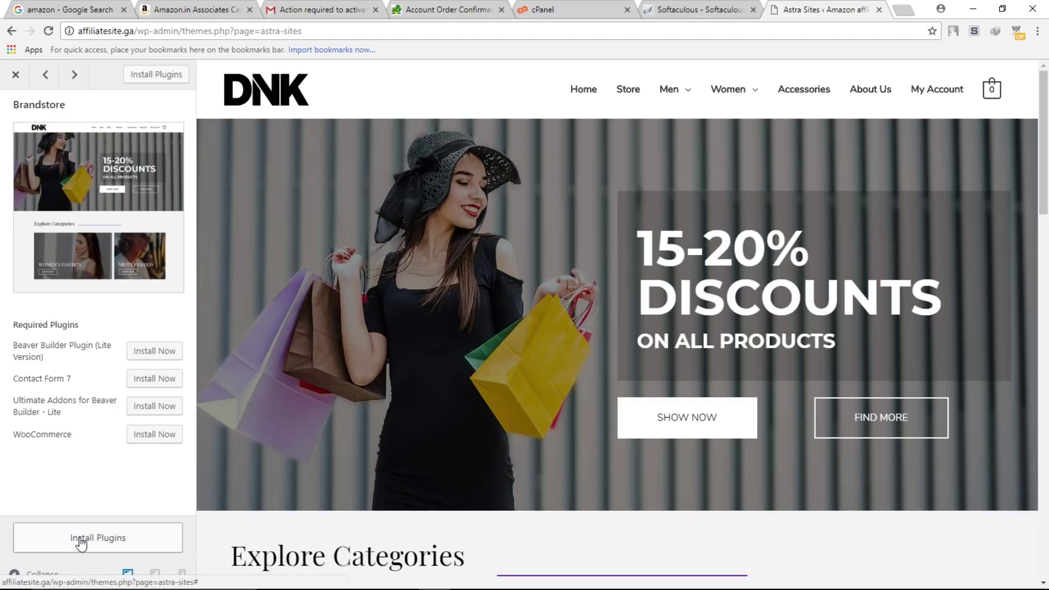
pyautogui.click(135, 541)
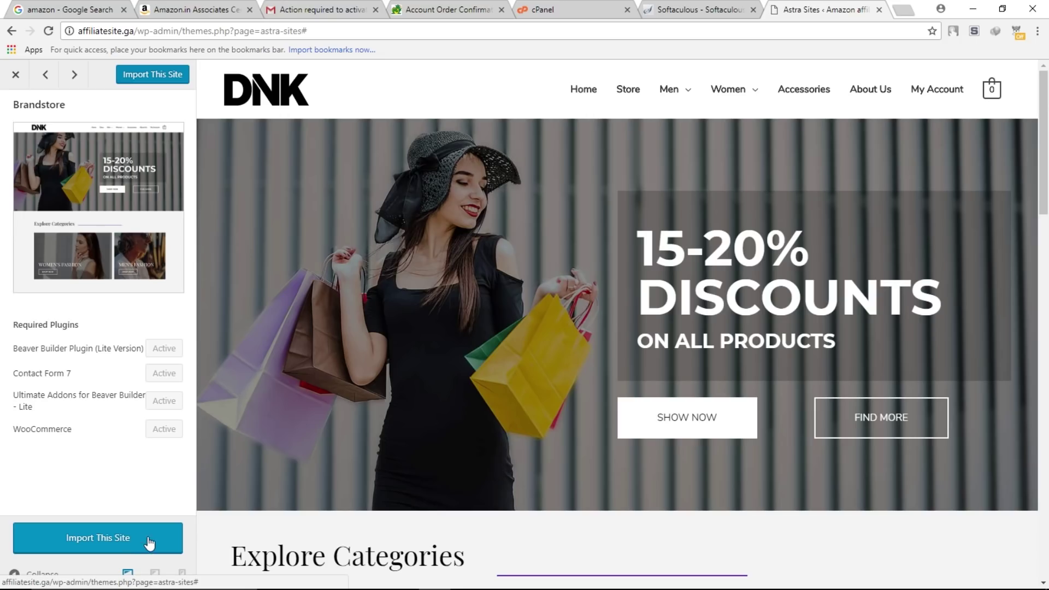
# Import the Brandstore site, accepting the demo import notice, and view the imported website's home page.
pyautogui.click(149, 544)
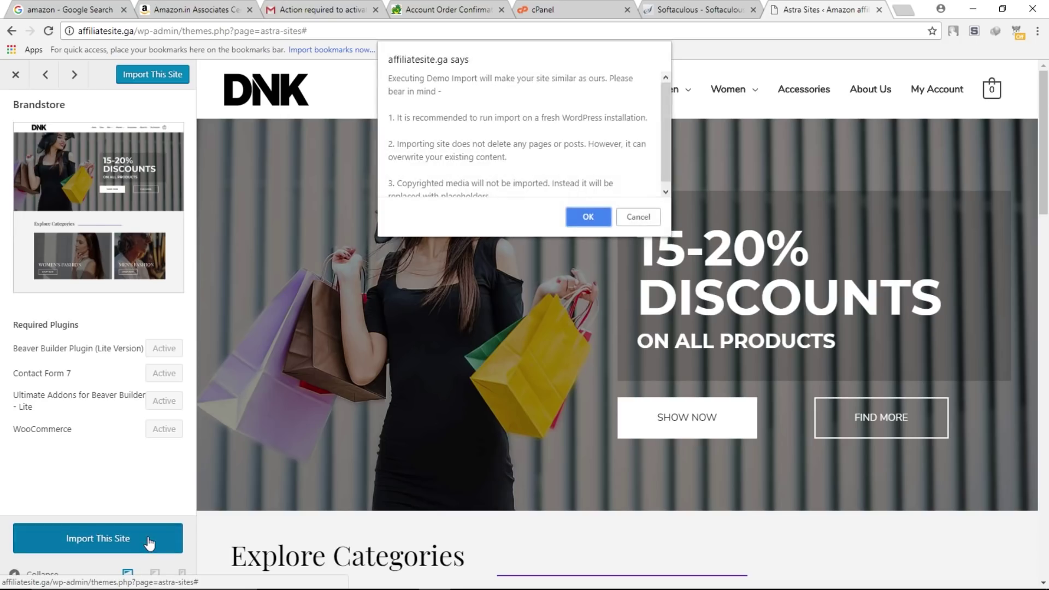
pyautogui.click(588, 217)
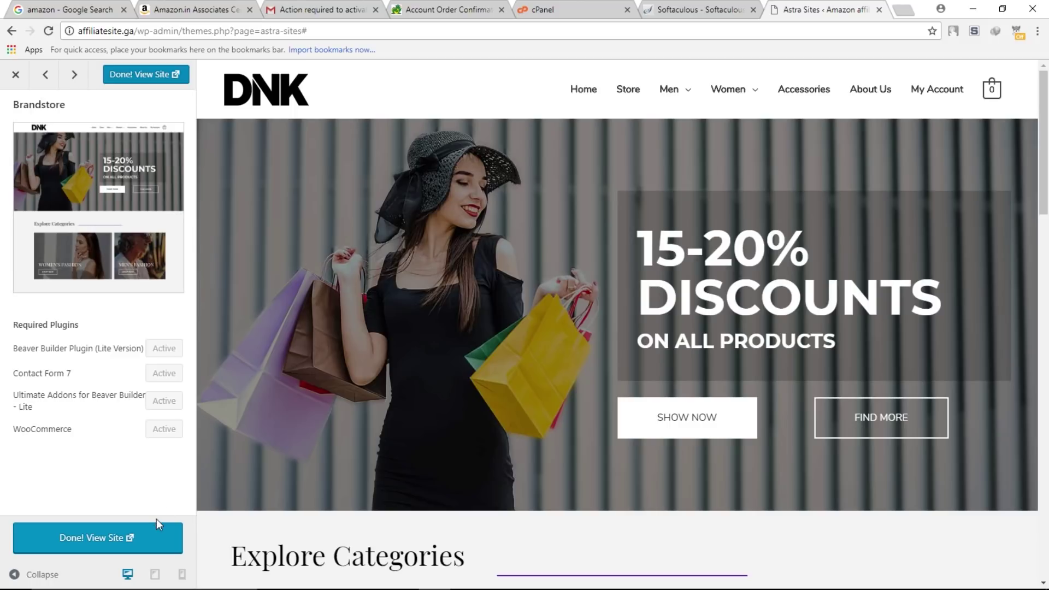
pyautogui.click(152, 538)
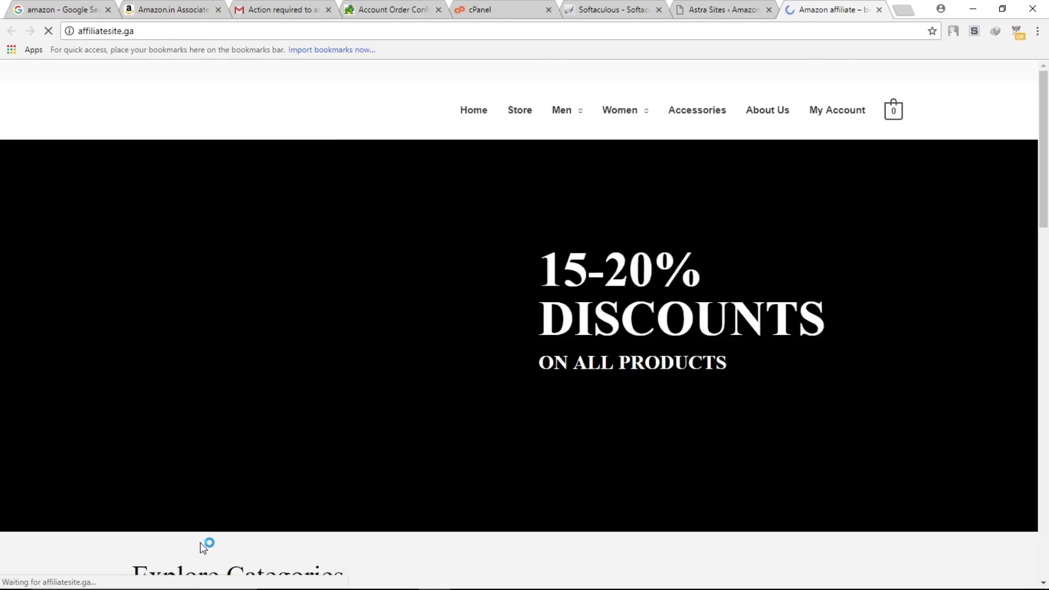
pyautogui.scroll(-14, 388, 425)
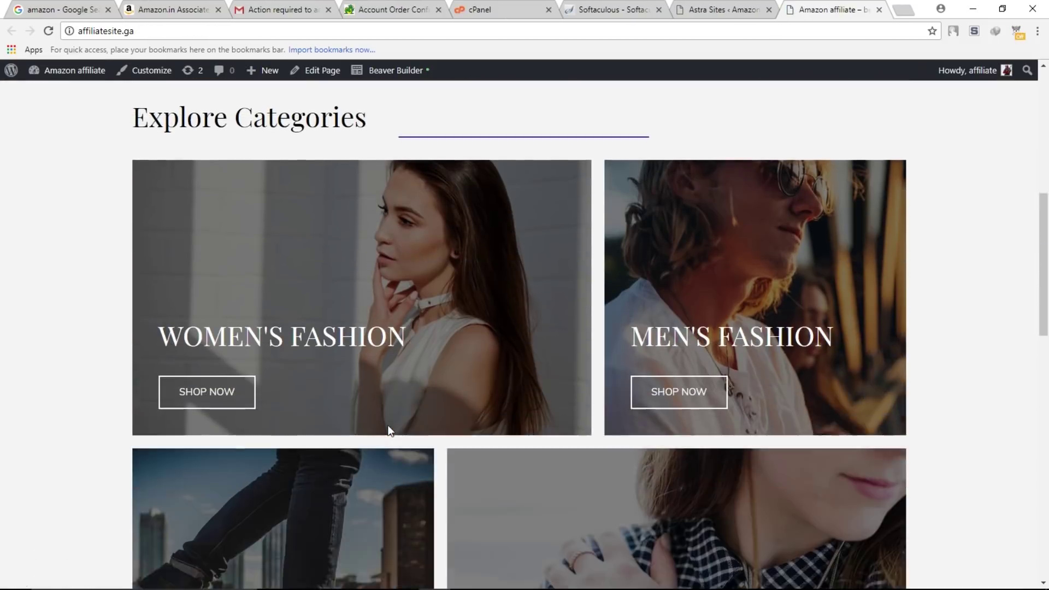
# Look over the imported home page's sections and open the page for customizing.
pyautogui.scroll(-10, 349, 429)
pyautogui.scroll(16, 375, 435)
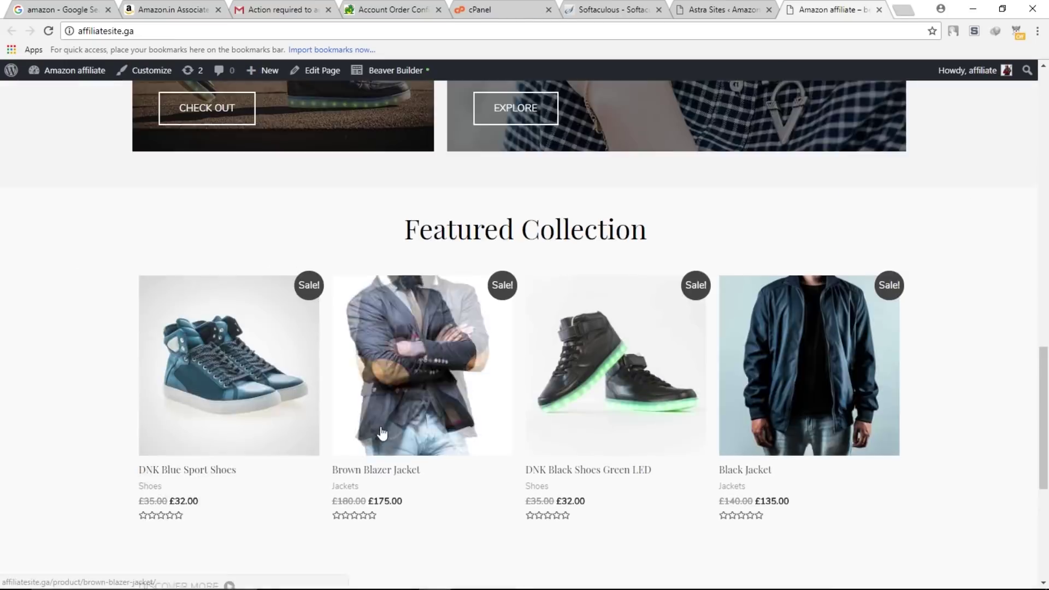
pyautogui.scroll(3, 383, 424)
pyautogui.click(144, 73)
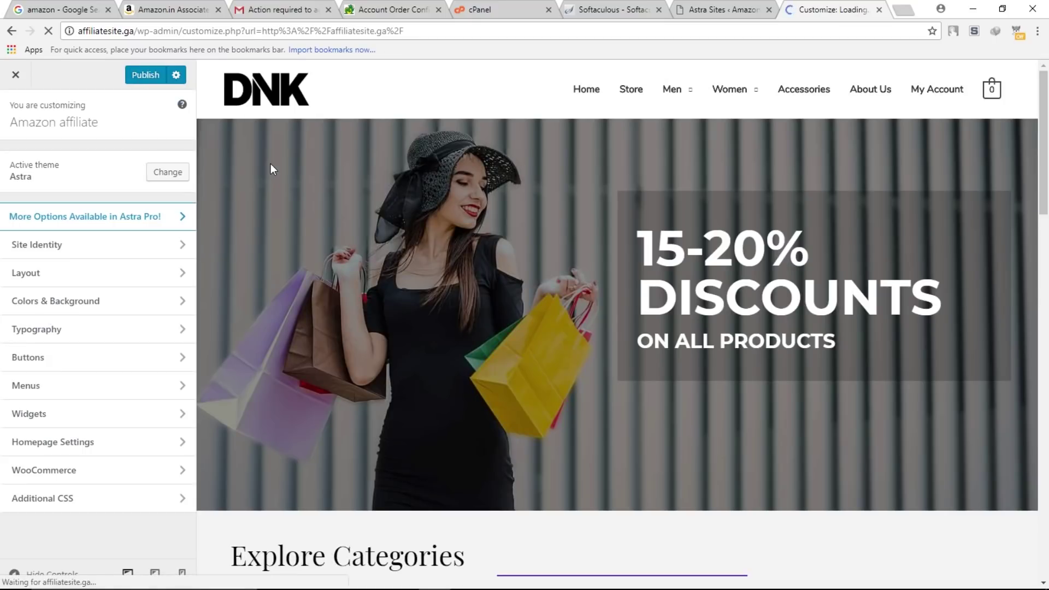
pyautogui.scroll(-3, 402, 189)
pyautogui.scroll(-15, 401, 192)
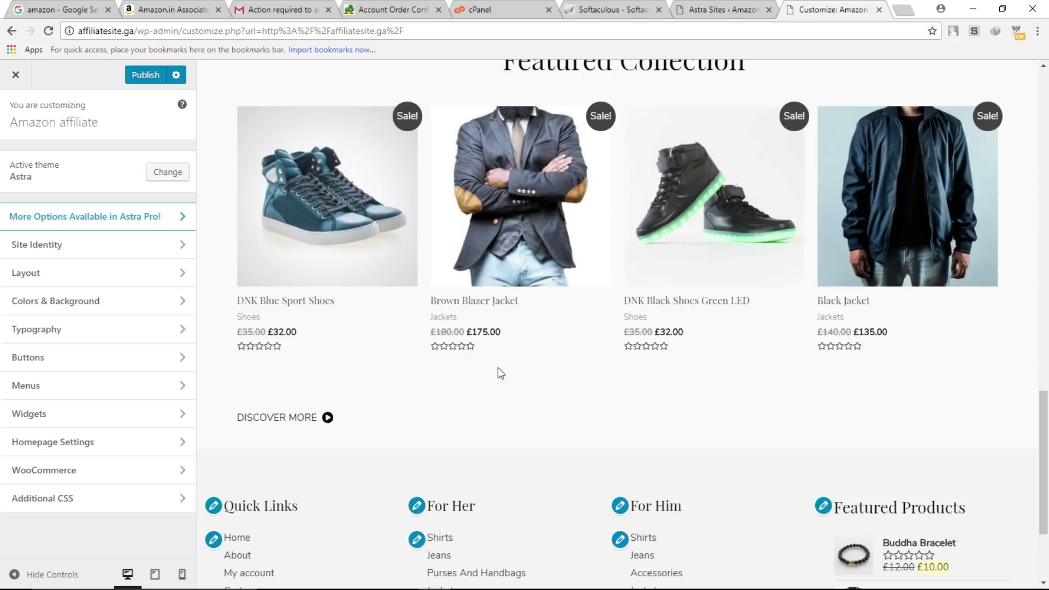
# Enable Add To Cart in the shop product structure of the WooCommerce shop layout, publish the change and leave the Customizer.
pyautogui.click(152, 284)
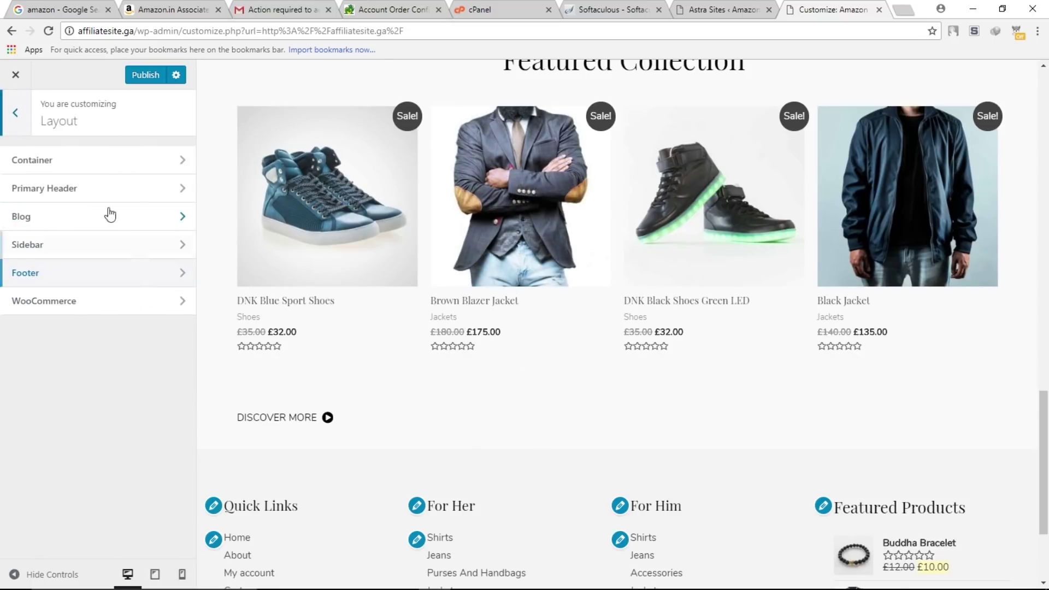
pyautogui.click(150, 309)
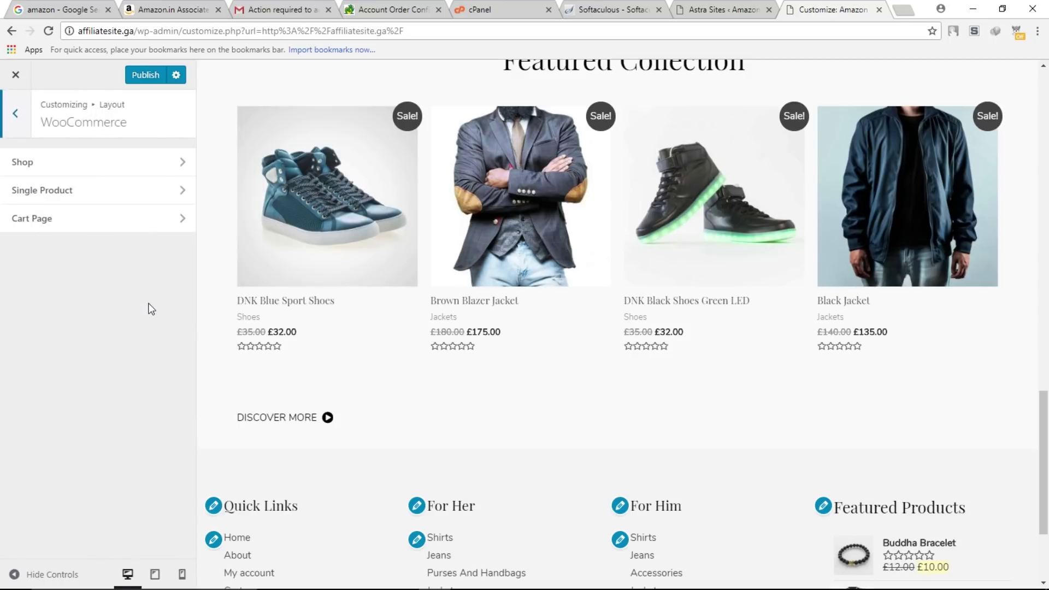
pyautogui.click(135, 163)
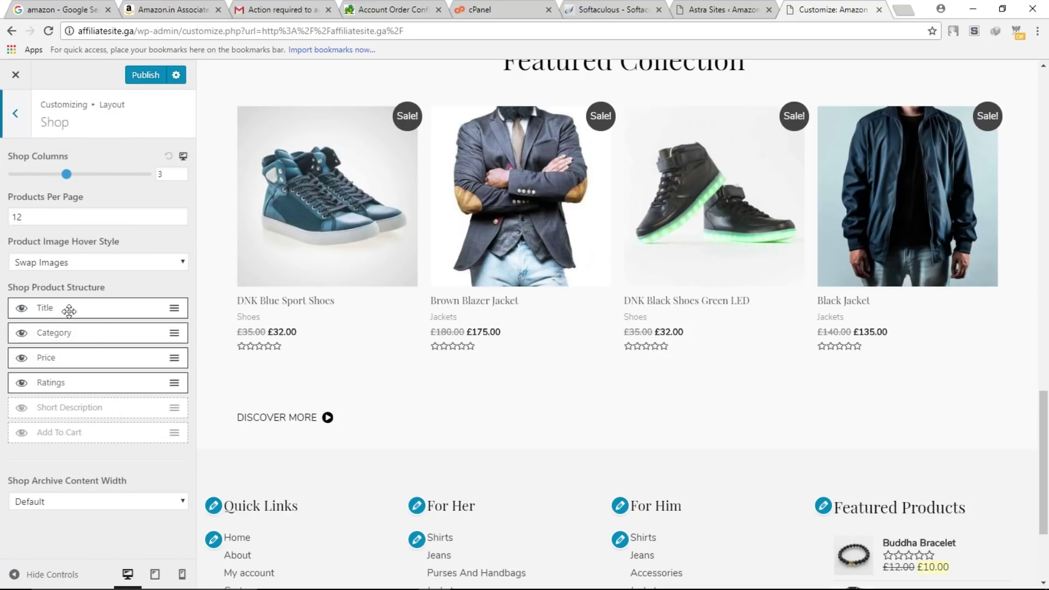
pyautogui.click(22, 433)
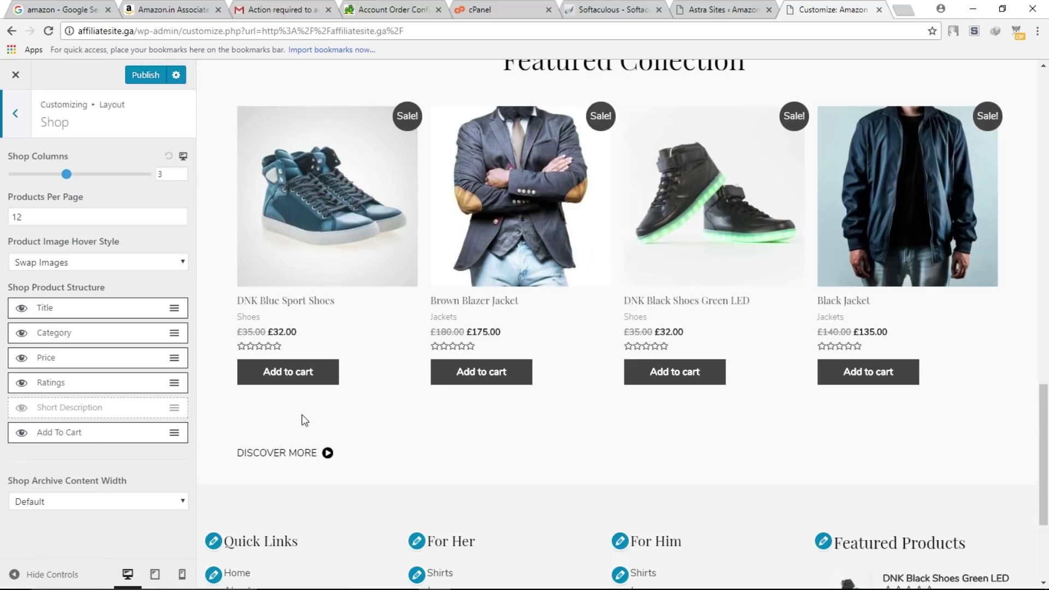
pyautogui.click(145, 76)
pyautogui.click(17, 77)
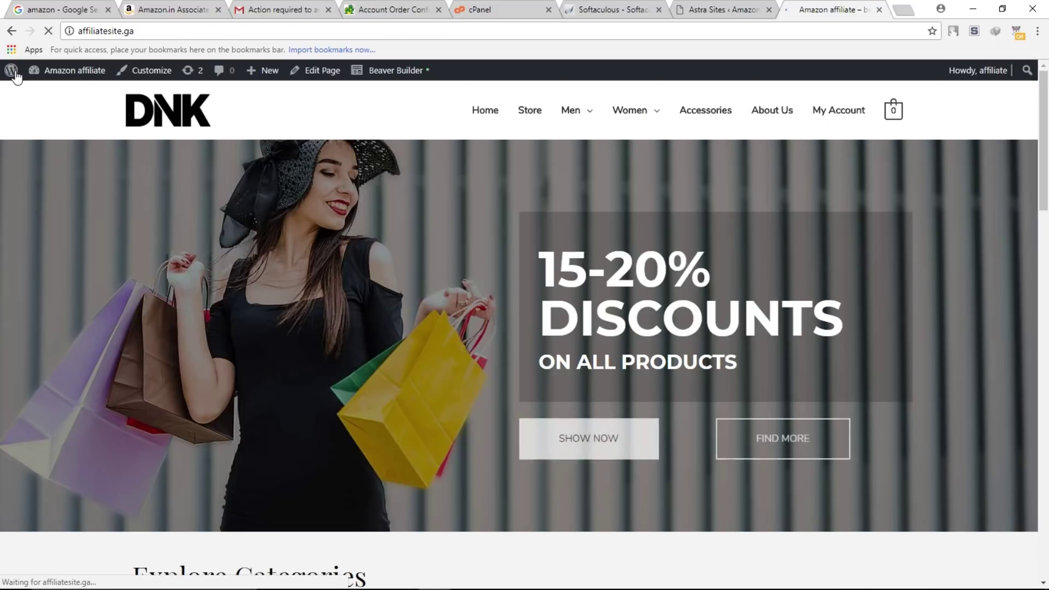
# Go to the WordPress dashboard and open the upload form for adding a new plugin from a zip file.
pyautogui.moveTo(52, 79)
pyautogui.click(51, 94)
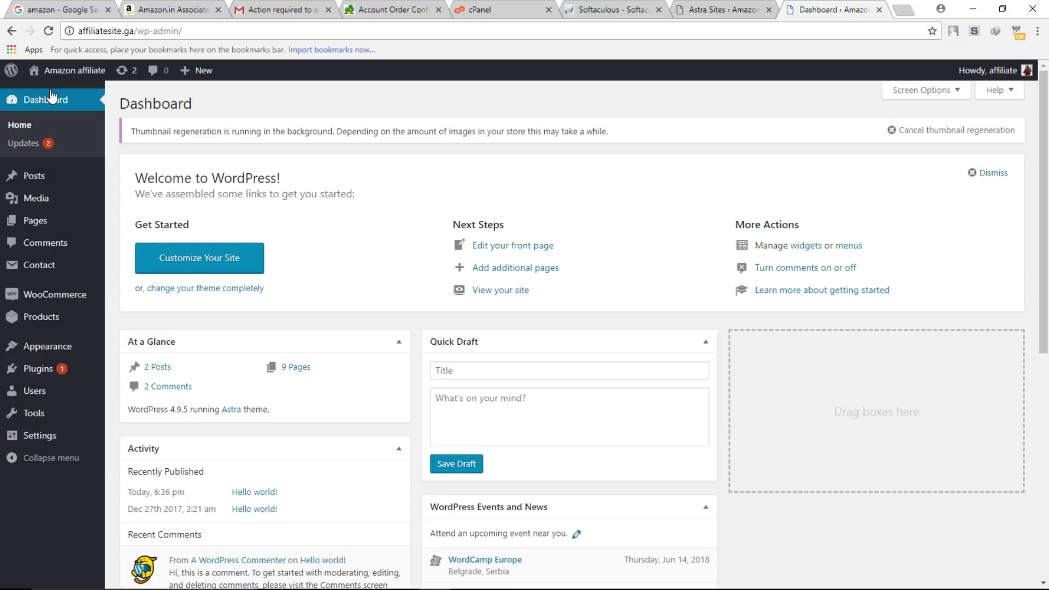
pyautogui.moveTo(52, 376)
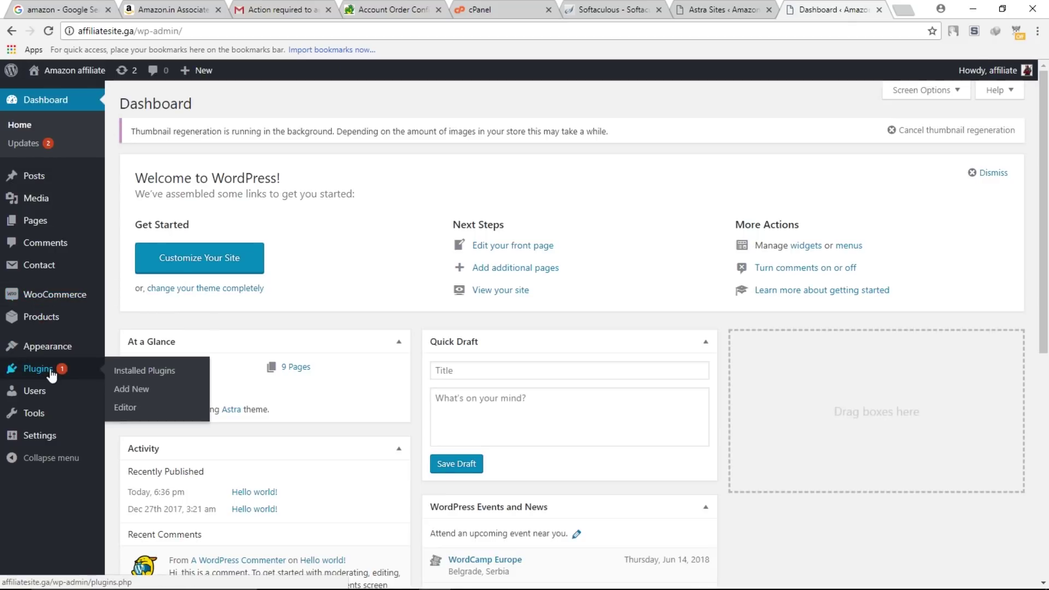
pyautogui.click(126, 391)
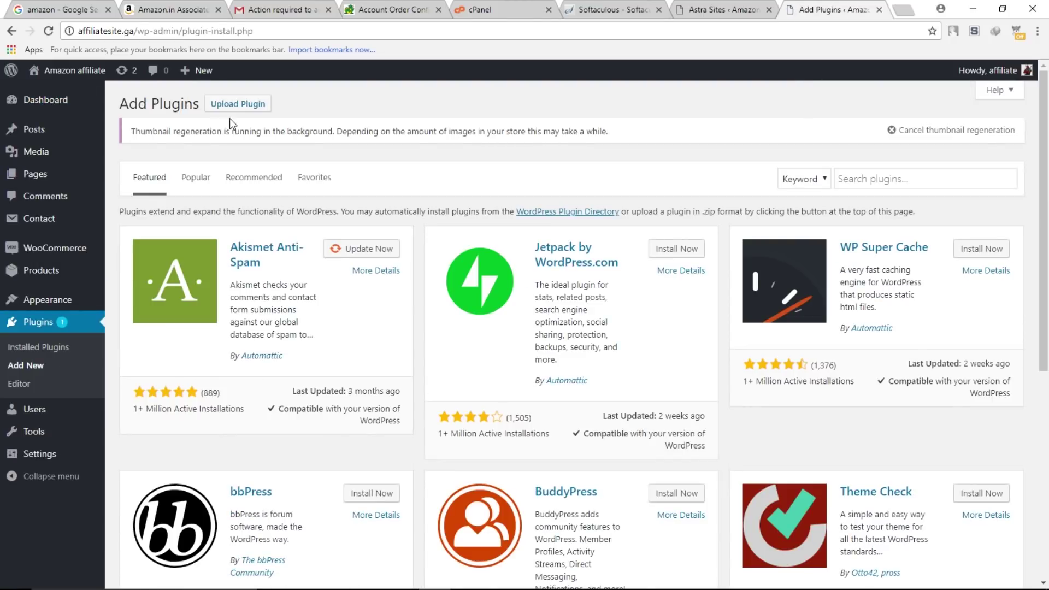
pyautogui.click(237, 108)
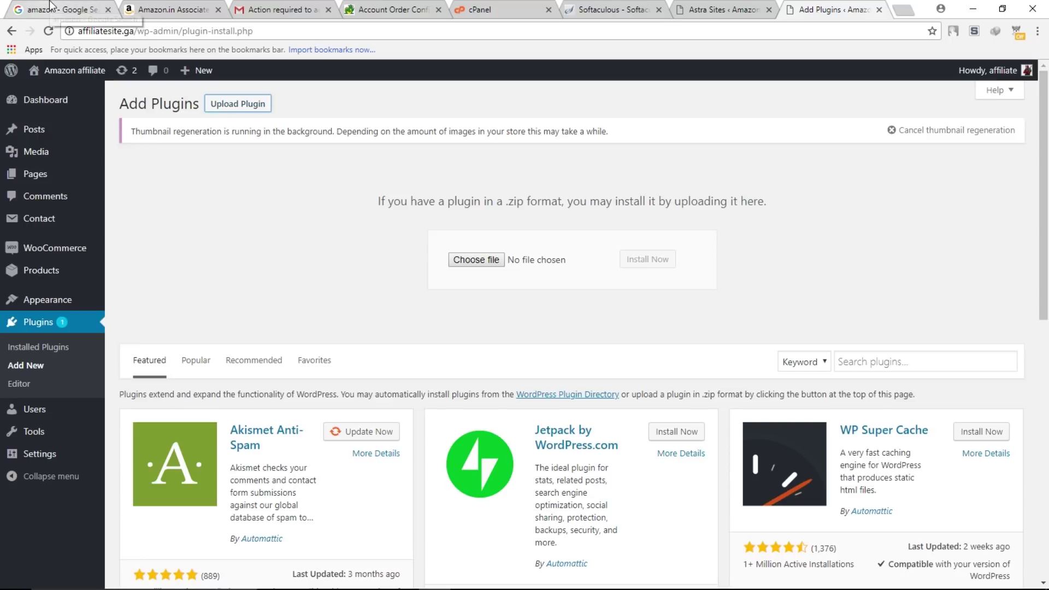
# Search Google for "woozone light version" and open the WZone – Lite Version plugin page on wordpress.org.
pyautogui.click(77, 8)
pyautogui.moveTo(168, 88); pyautogui.dragTo(107, 88)
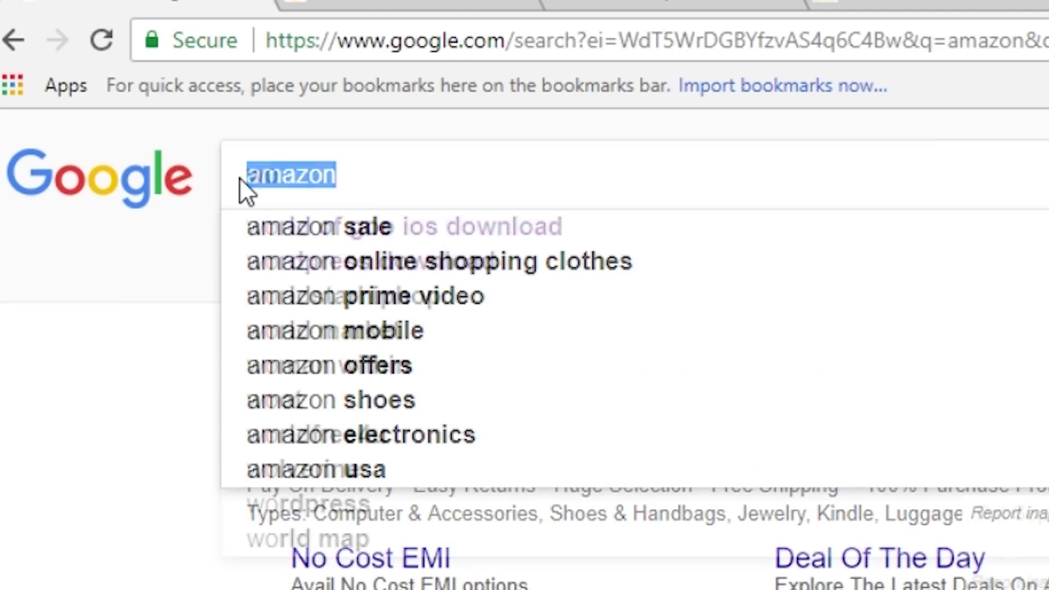
pyautogui.write('woz')
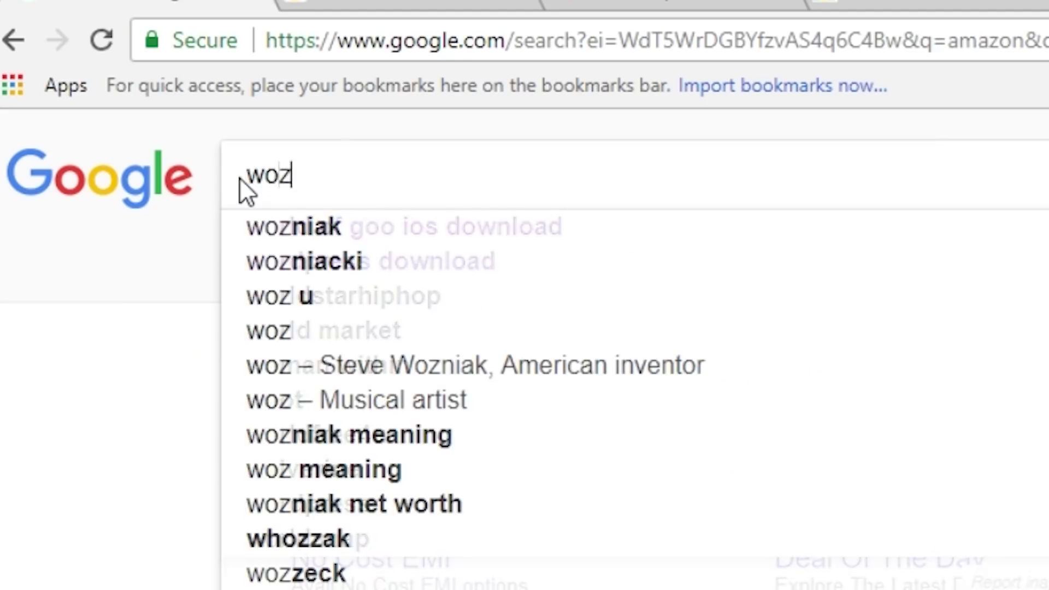
pyautogui.press('Return')
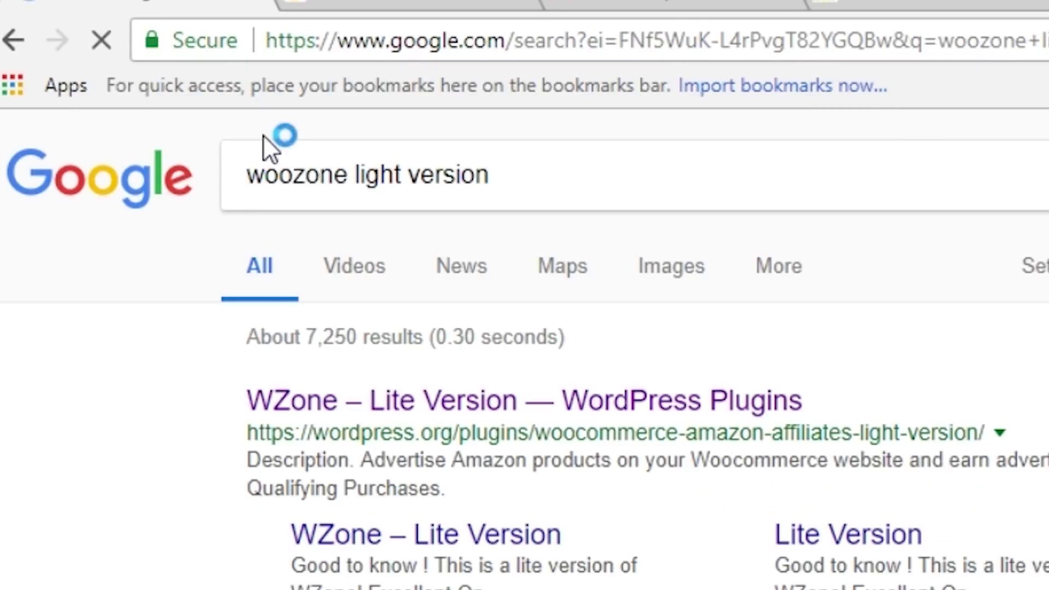
pyautogui.click(468, 402)
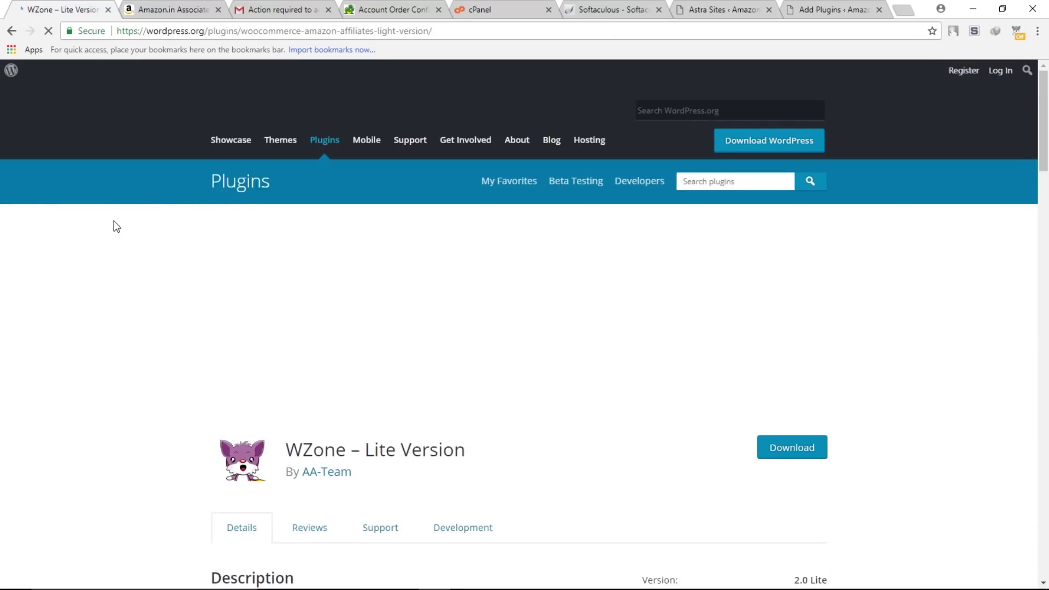
# Start downloading the WZone – Lite Version plugin zip and close the download progress window.
pyautogui.scroll(-2, 545, 278)
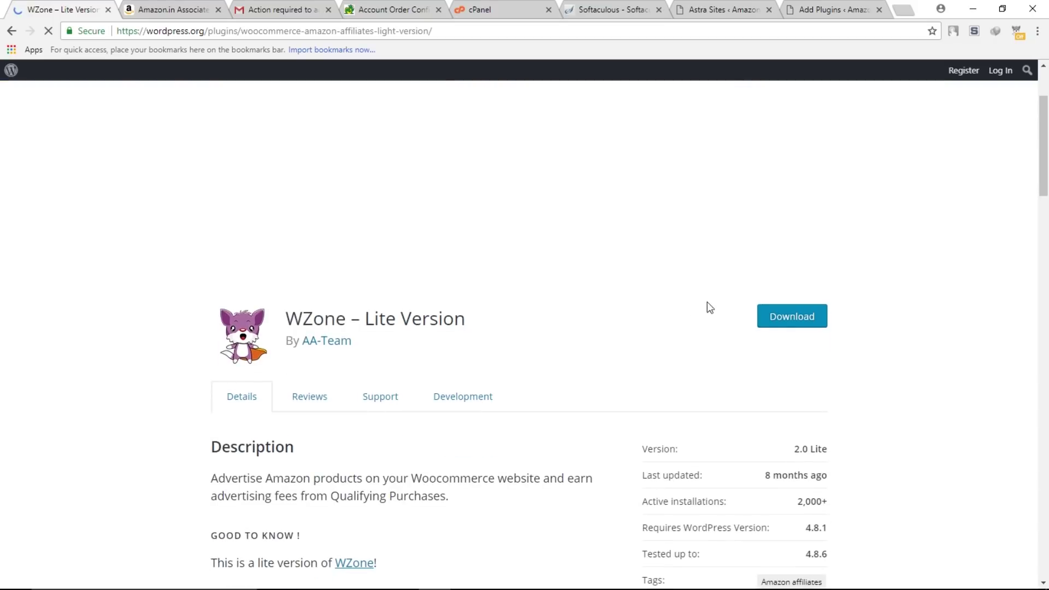
pyautogui.click(790, 316)
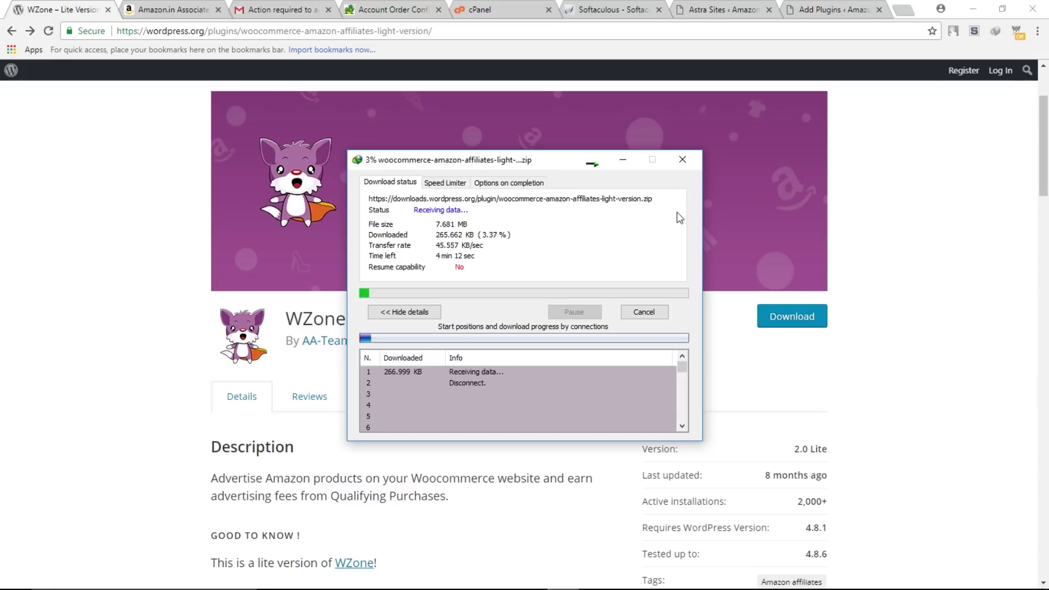
pyautogui.click(683, 163)
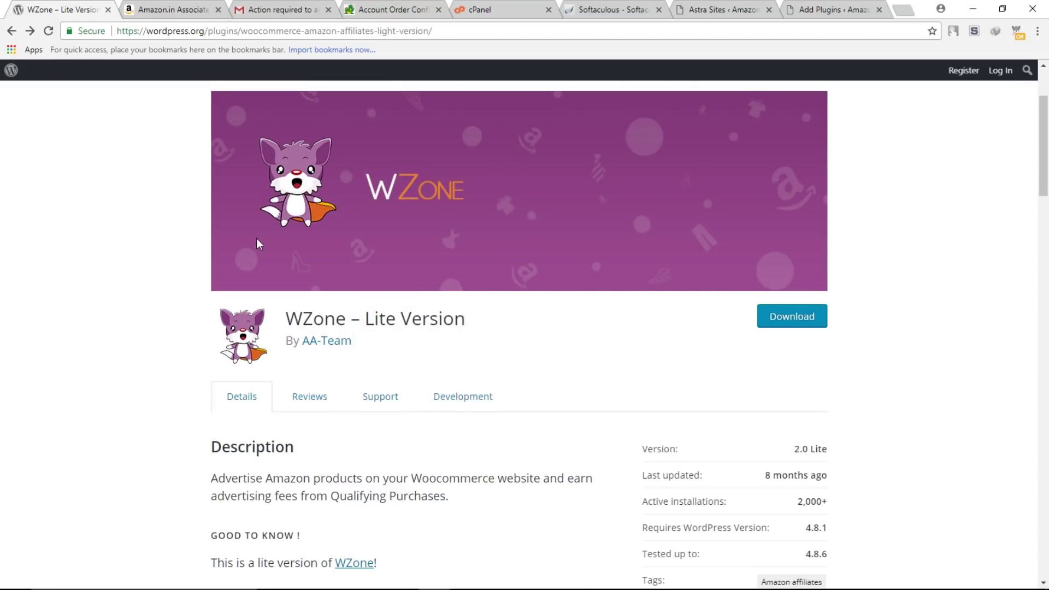
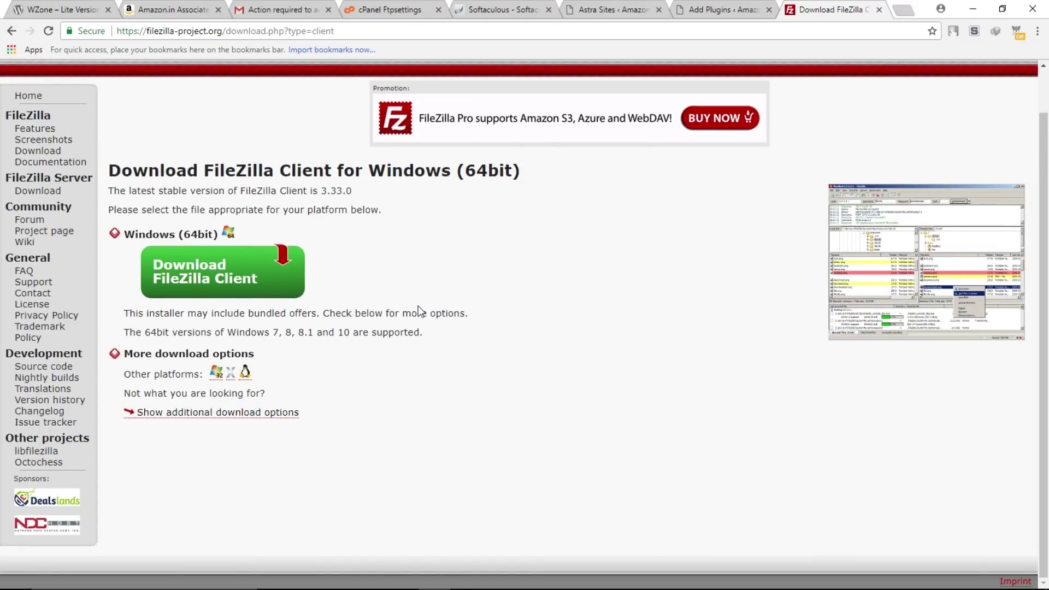
# Check the 64-bit Windows version on the FileZilla Client download page, close the page and minimise the browser.
pyautogui.scroll(1, 430, 309)
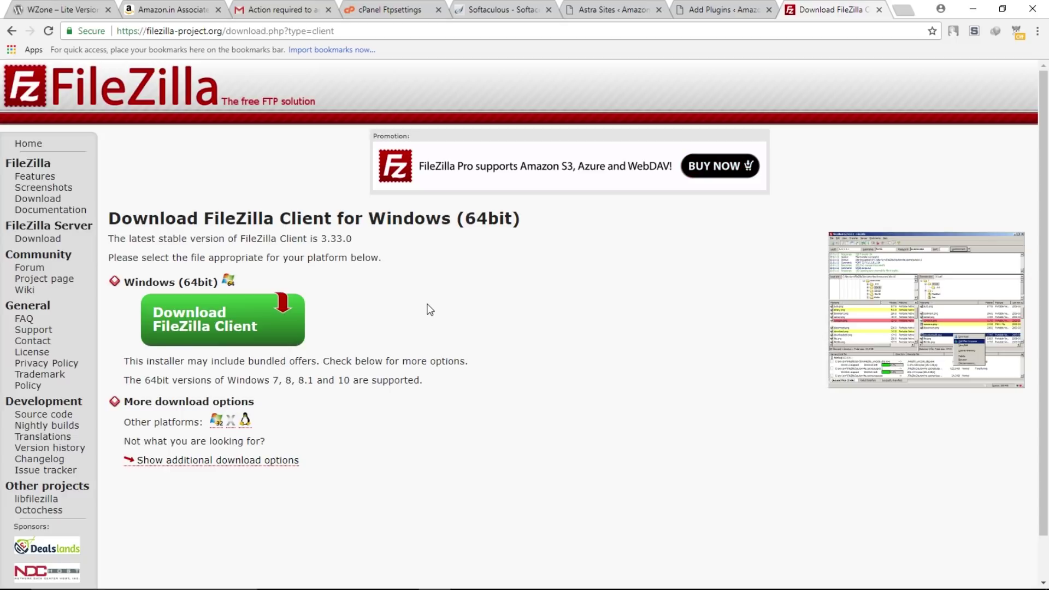
pyautogui.moveTo(464, 224); pyautogui.dragTo(511, 221)
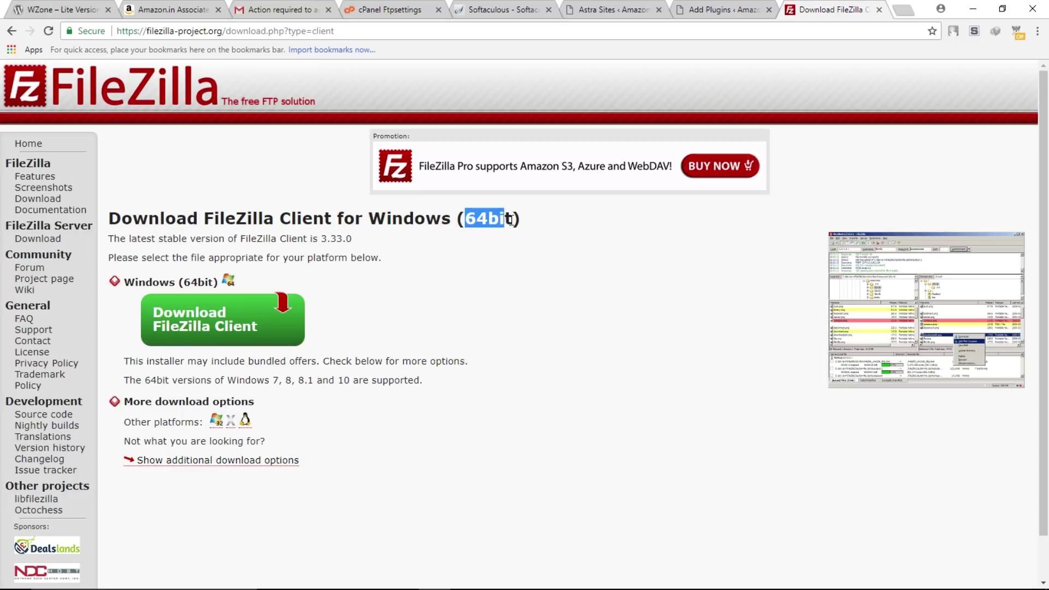
pyautogui.click(511, 221)
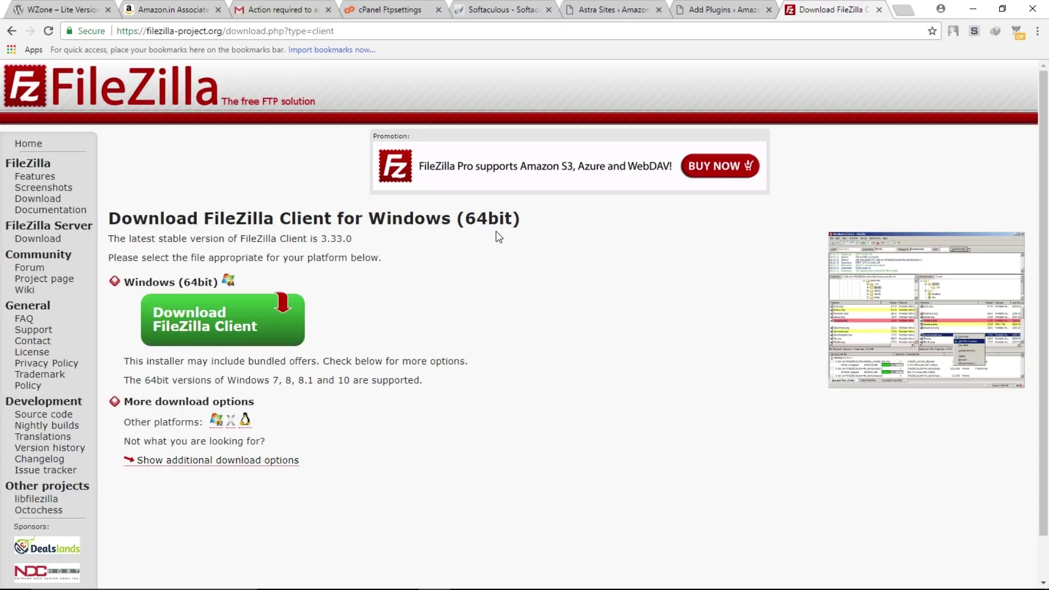
pyautogui.click(880, 10)
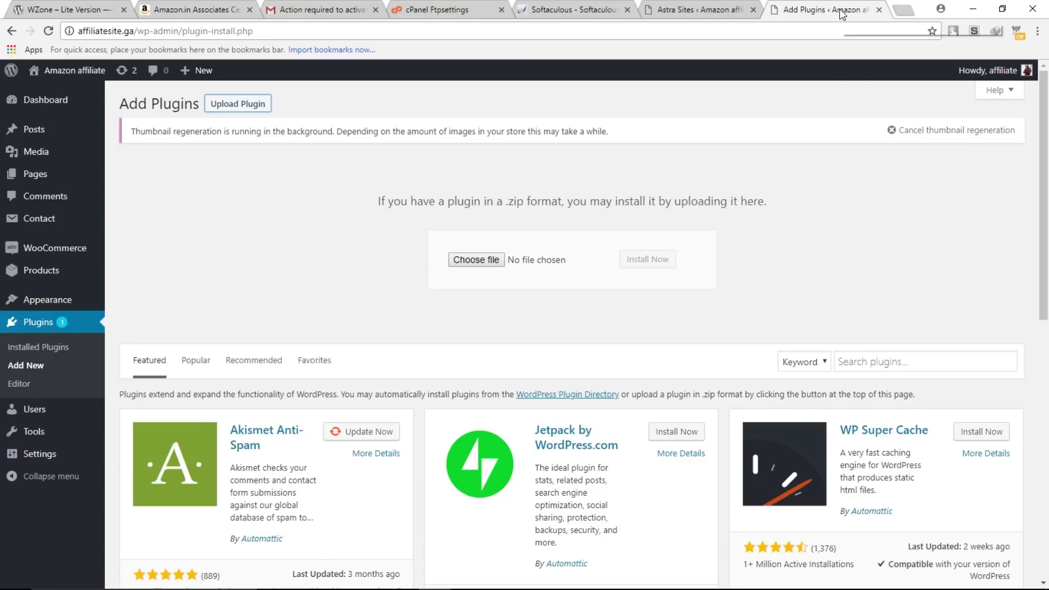
pyautogui.click(974, 8)
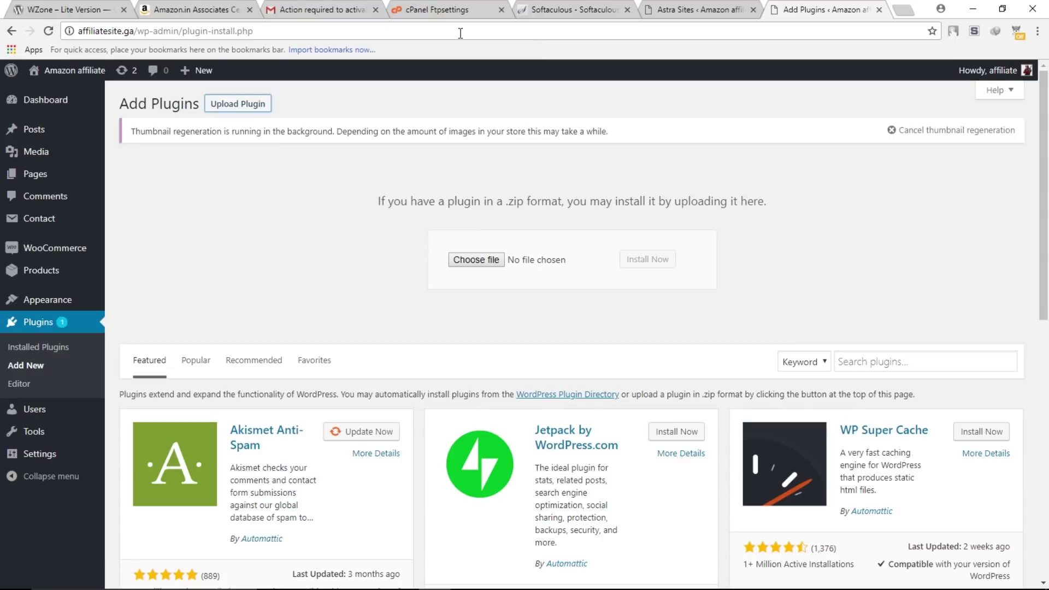
# Copy the FTP user name from the cPanel FTP Accounts page and paste it as the username in FileZilla.
pyautogui.click(435, 11)
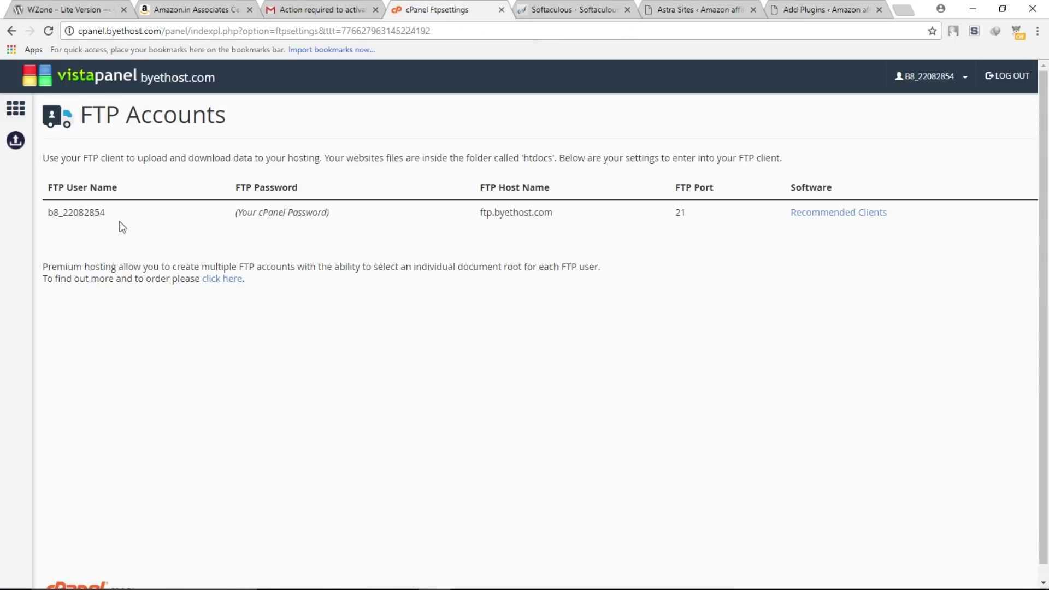
pyautogui.moveTo(110, 213); pyautogui.dragTo(49, 210)
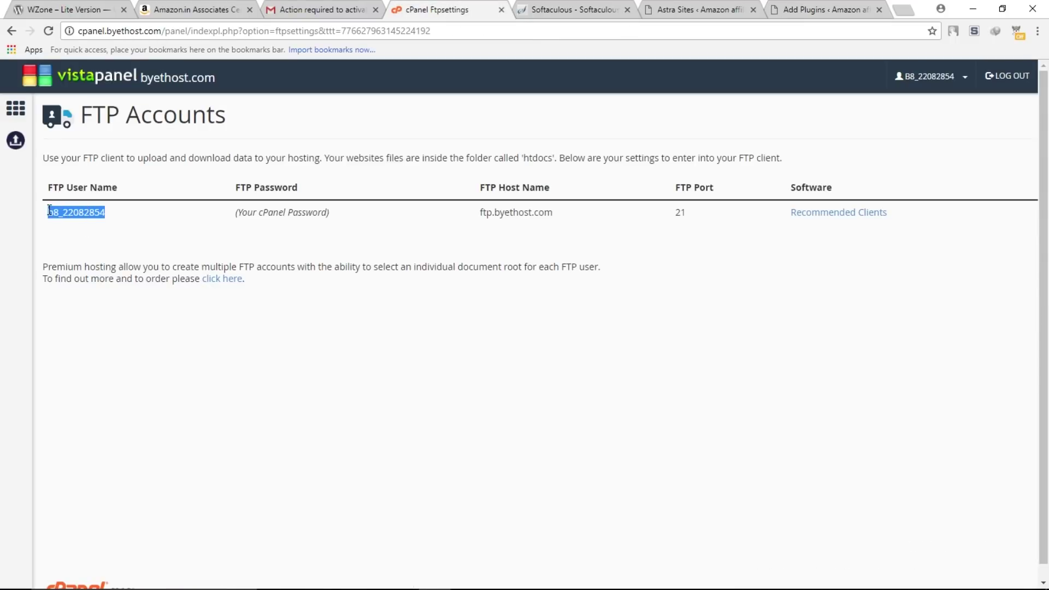
pyautogui.rightClick(82, 213)
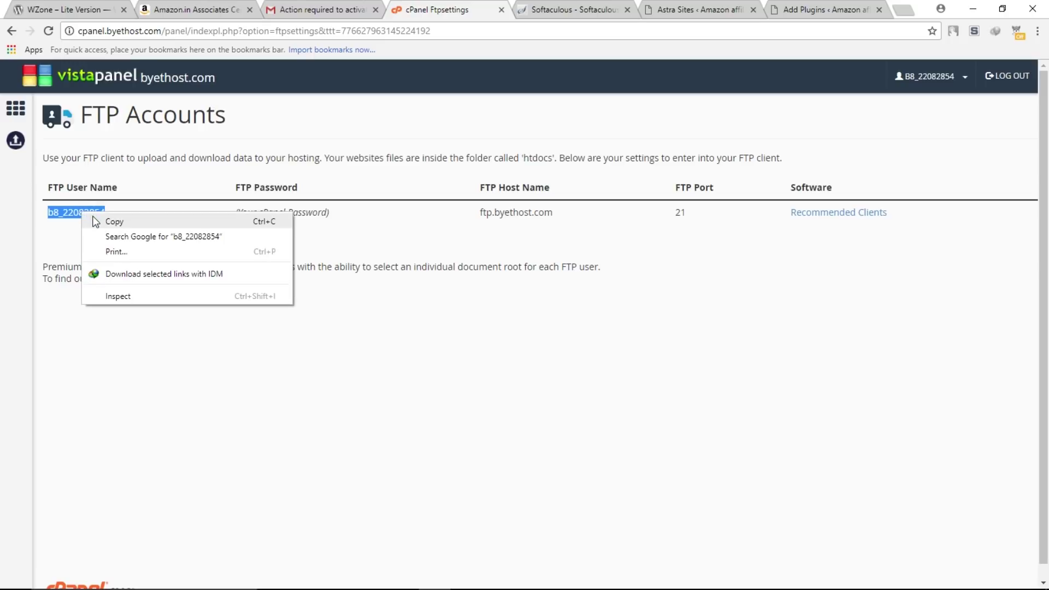
pyautogui.click(110, 222)
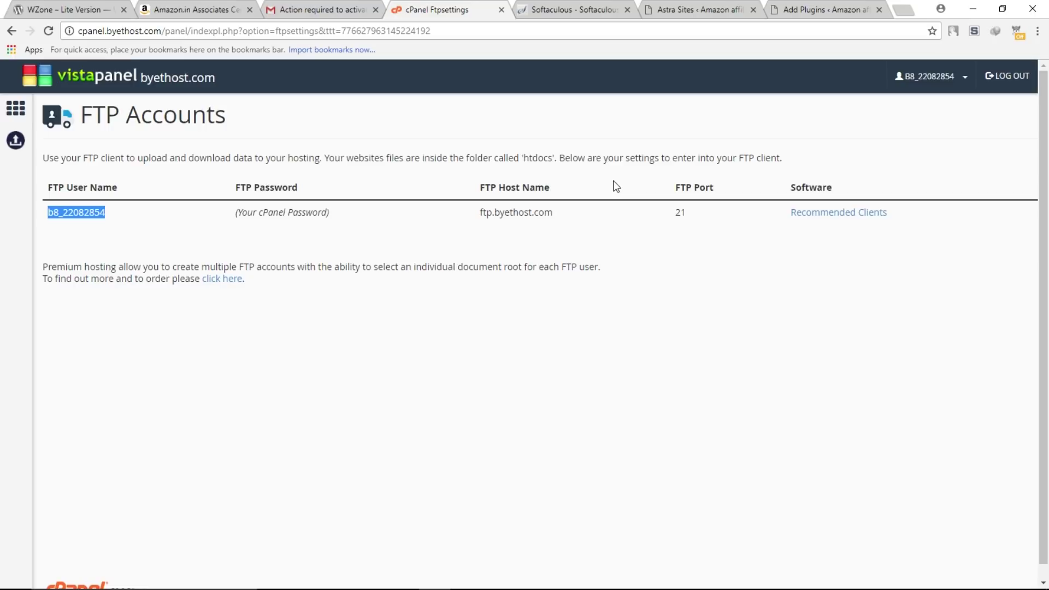
pyautogui.click(530, 577)
pyautogui.rightClick(417, 74)
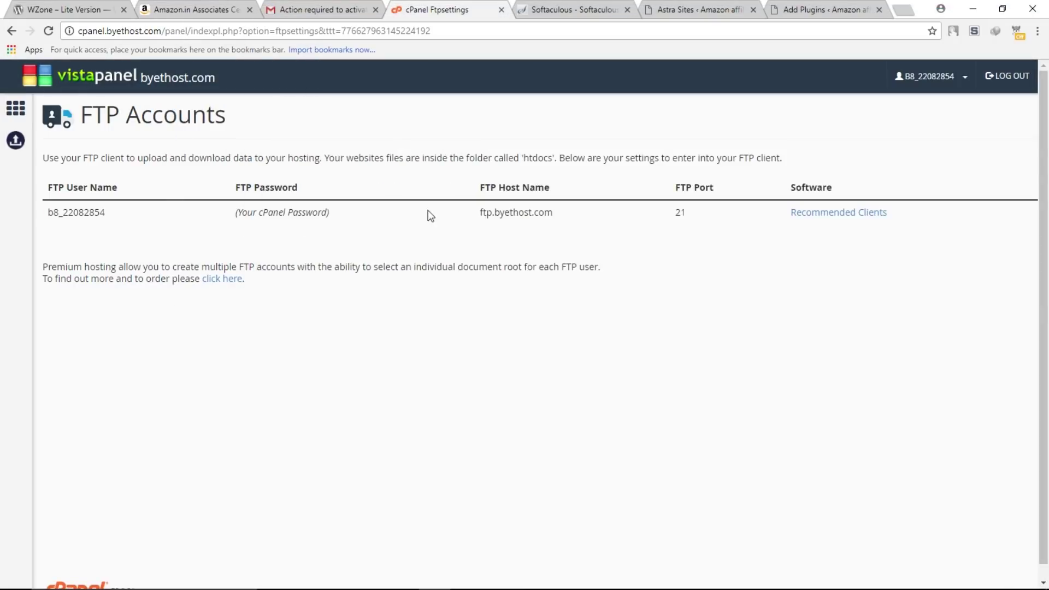
# Copy the FTP host name ftp.byethost.com from the hosting panel and paste it as the host in FileZilla.
pyautogui.moveTo(480, 213); pyautogui.dragTo(553, 213)
pyautogui.hotkey('ctrl', 'c')
pyautogui.click(529, 577)
pyautogui.rightClick(314, 82)
pyautogui.click(334, 127)
# Enter the cPanel password and port 21, connect to the FTP server and accept its unknown certificate.
pyautogui.click(534, 82)
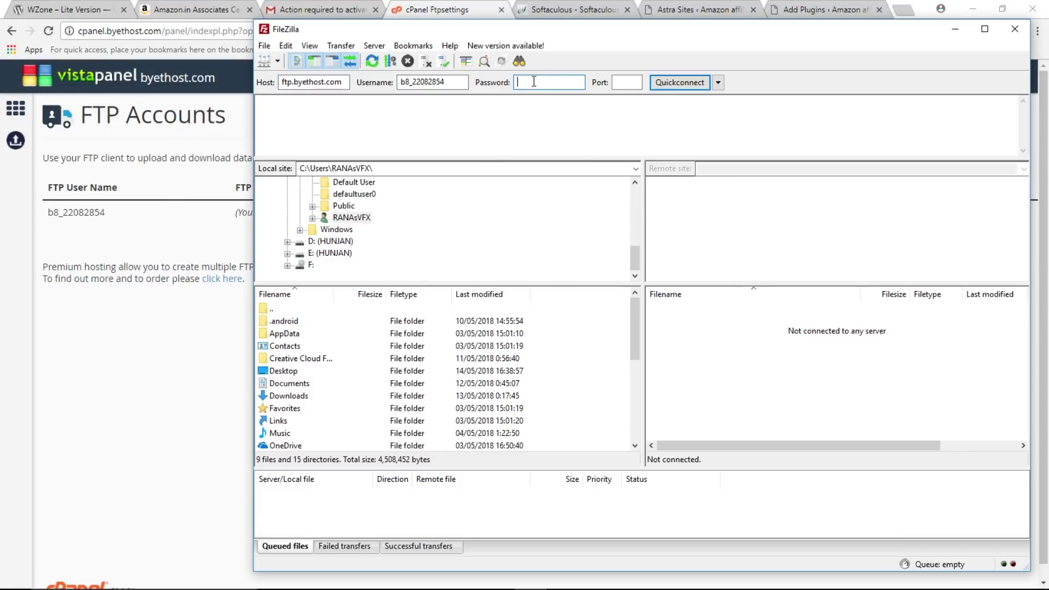
pyautogui.write('**********')
pyautogui.click(626, 83)
pyautogui.write('2')
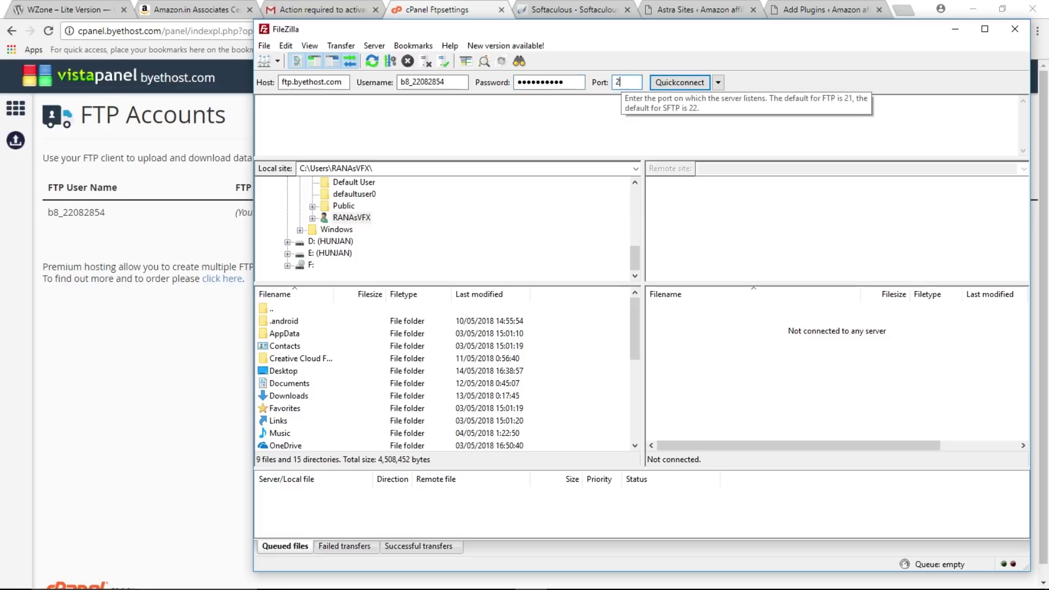
pyautogui.write('1')
pyautogui.click(684, 83)
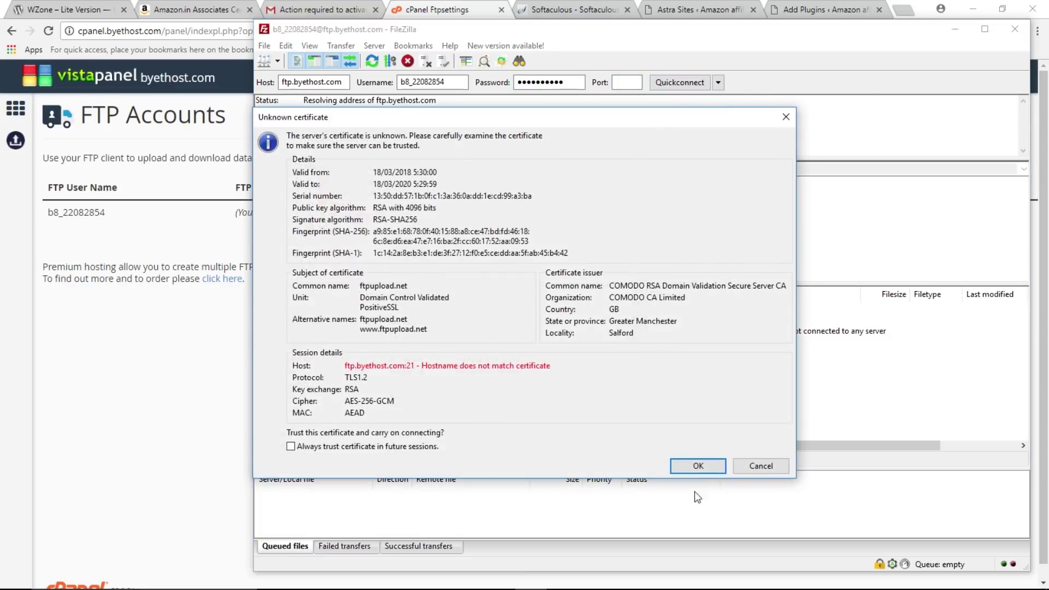
pyautogui.click(696, 529)
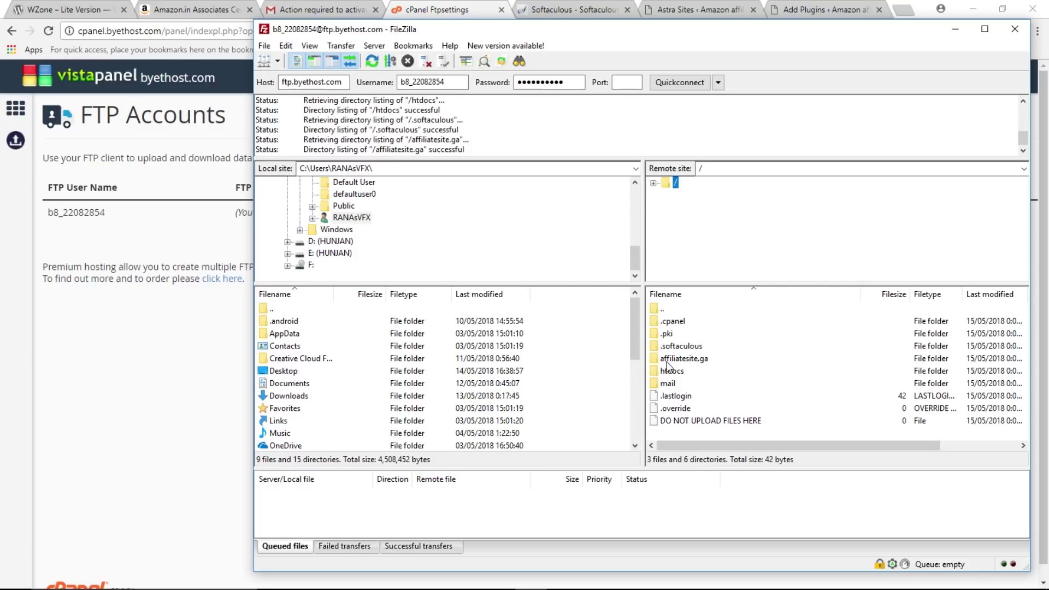
# Open the remote folder affiliatesite.ga/htdocs/wp-content/plugins on the FTP server.
pyautogui.click(689, 359)
pyautogui.doubleClick(688, 361)
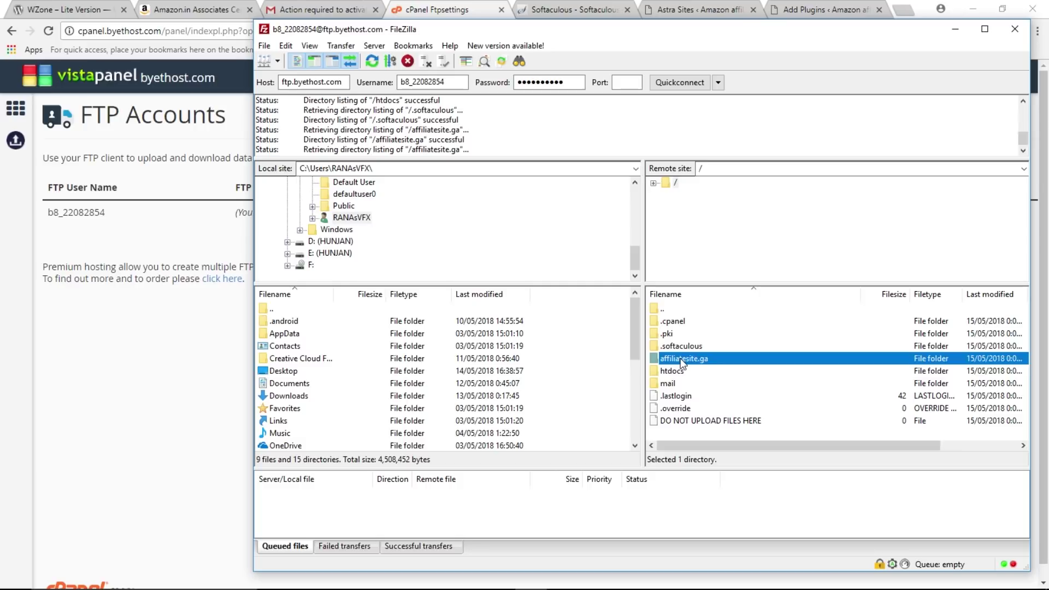
pyautogui.click(669, 322)
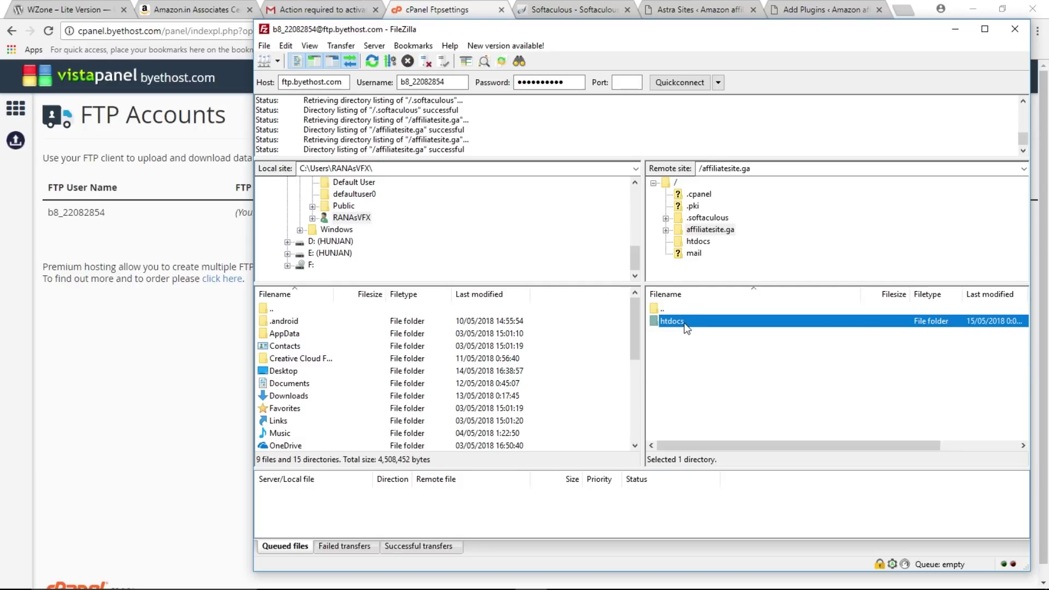
pyautogui.doubleClick(685, 324)
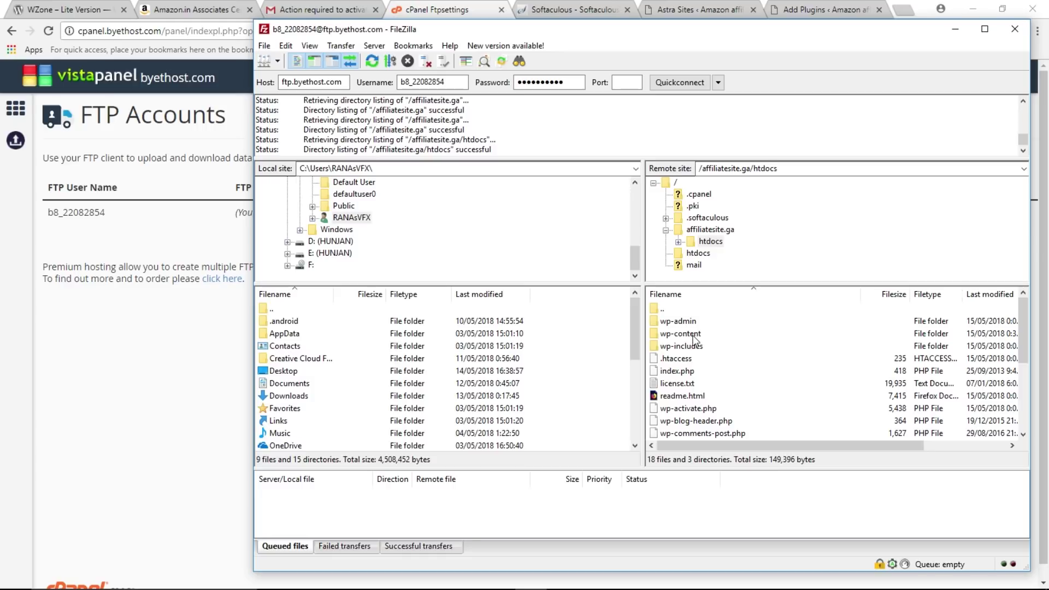
pyautogui.doubleClick(693, 339)
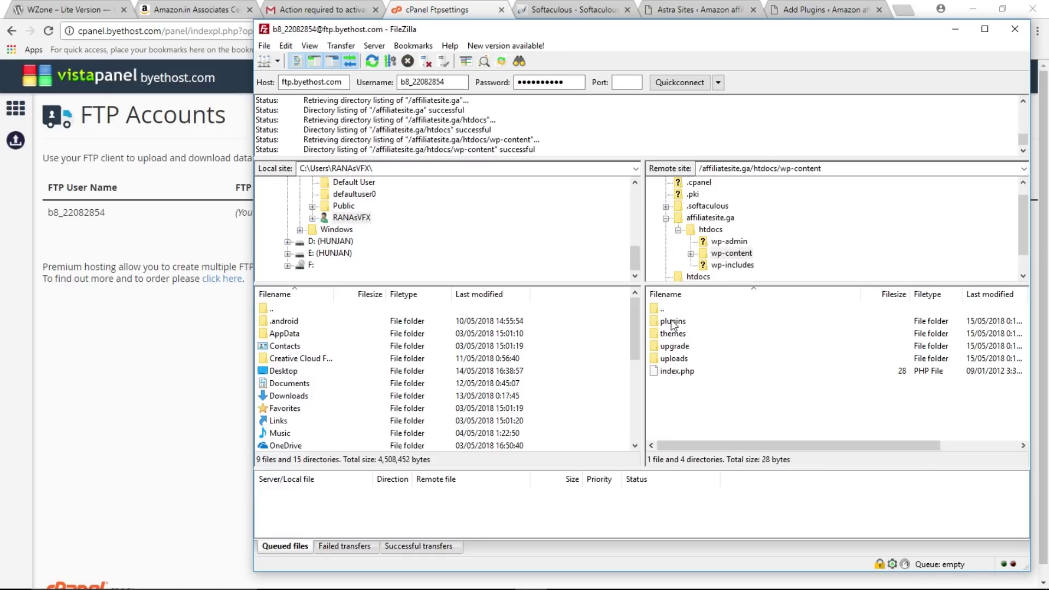
pyautogui.doubleClick(691, 321)
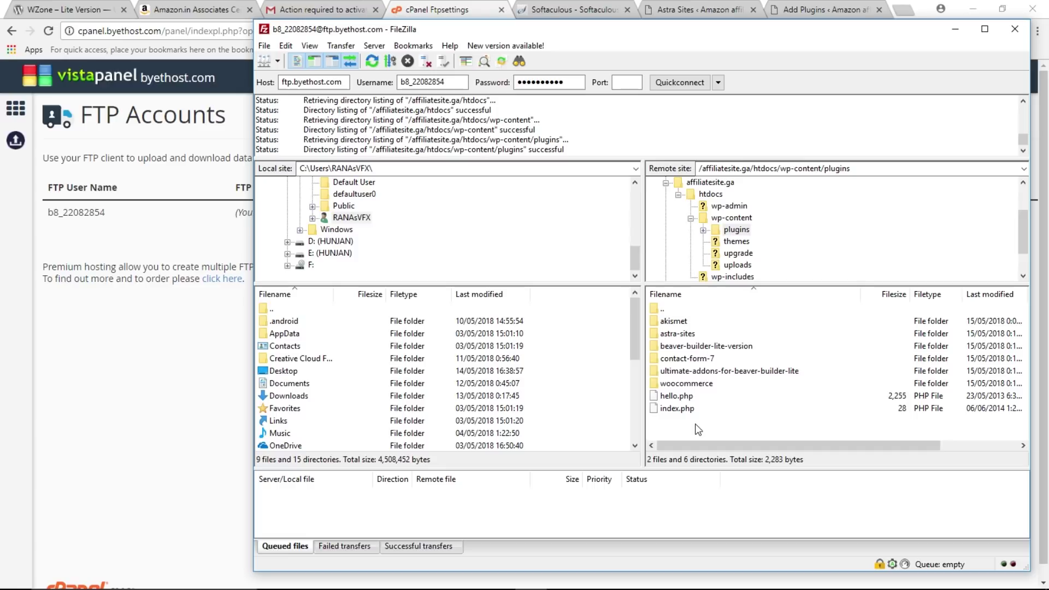
# Switch to File Explorer, extract the woocommerce-amazon-affiliates-light-version ZIP in place and check the extracted folder's contents.
pyautogui.hotkey('alt', 'Tab')
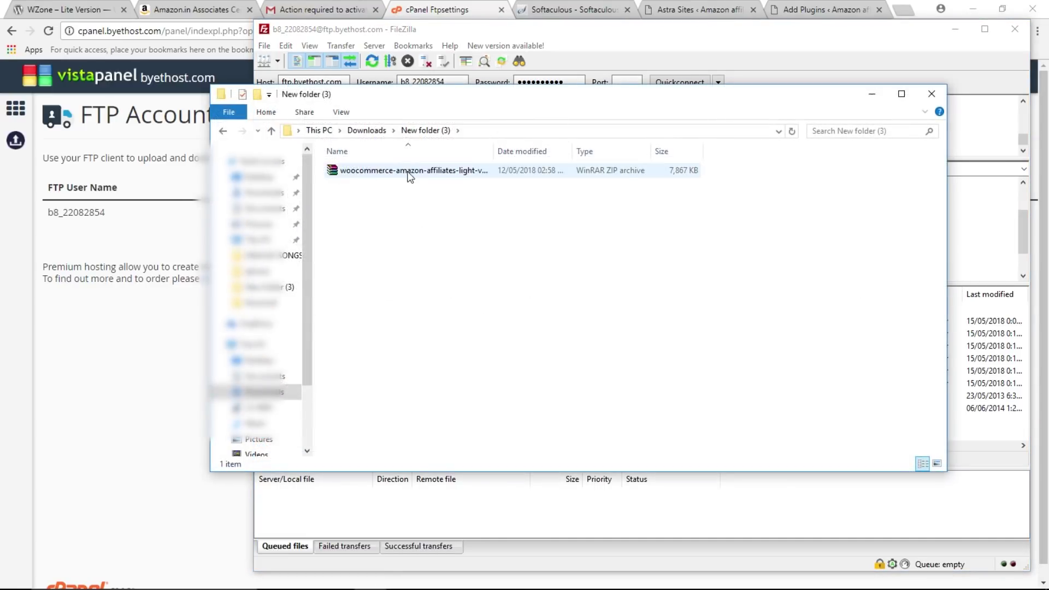
pyautogui.click(392, 174)
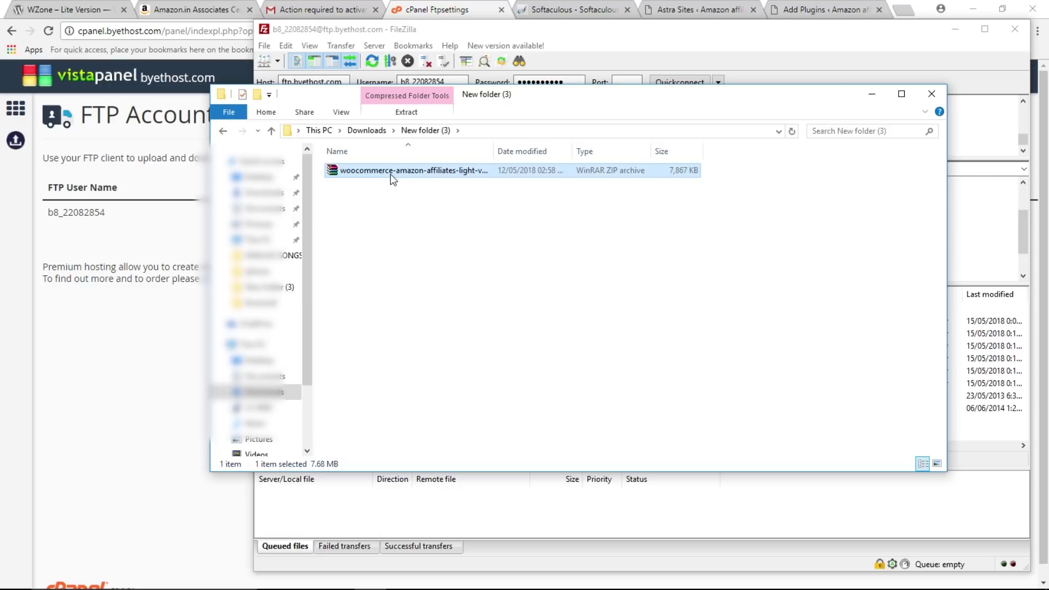
pyautogui.rightClick(390, 173)
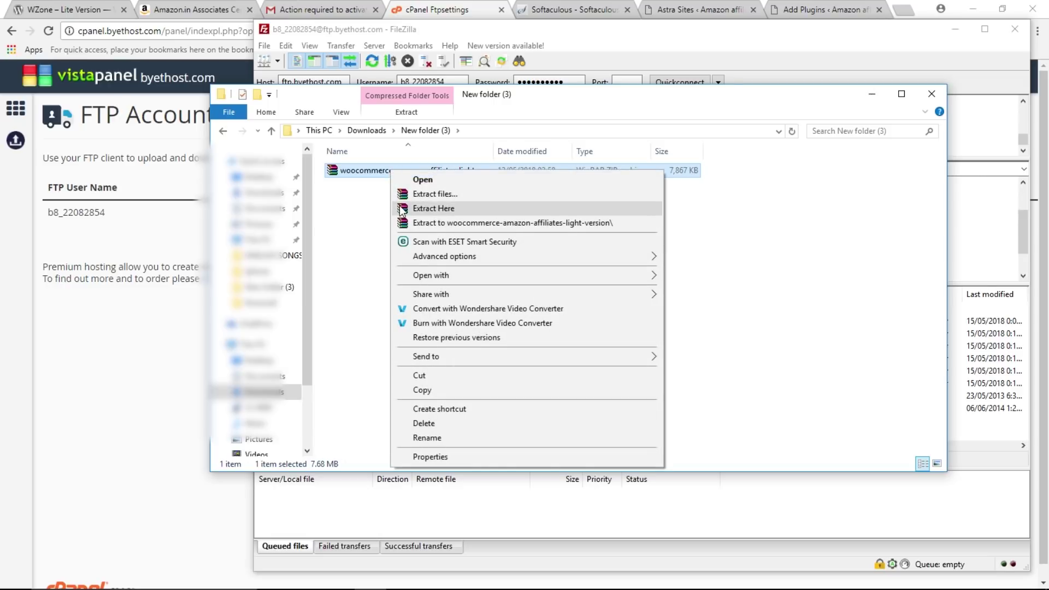
pyautogui.click(401, 209)
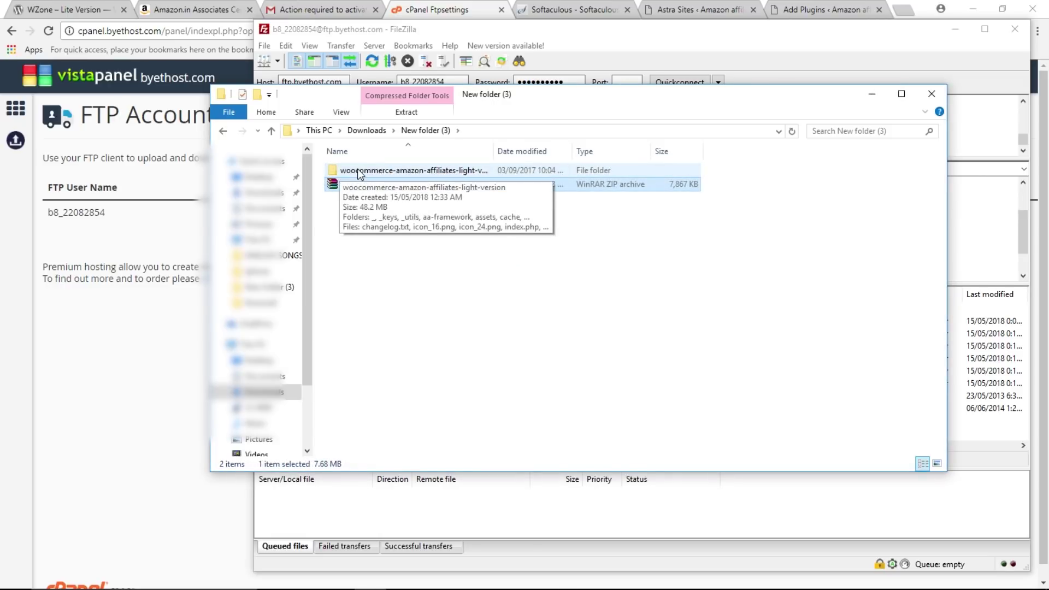
pyautogui.doubleClick(374, 171)
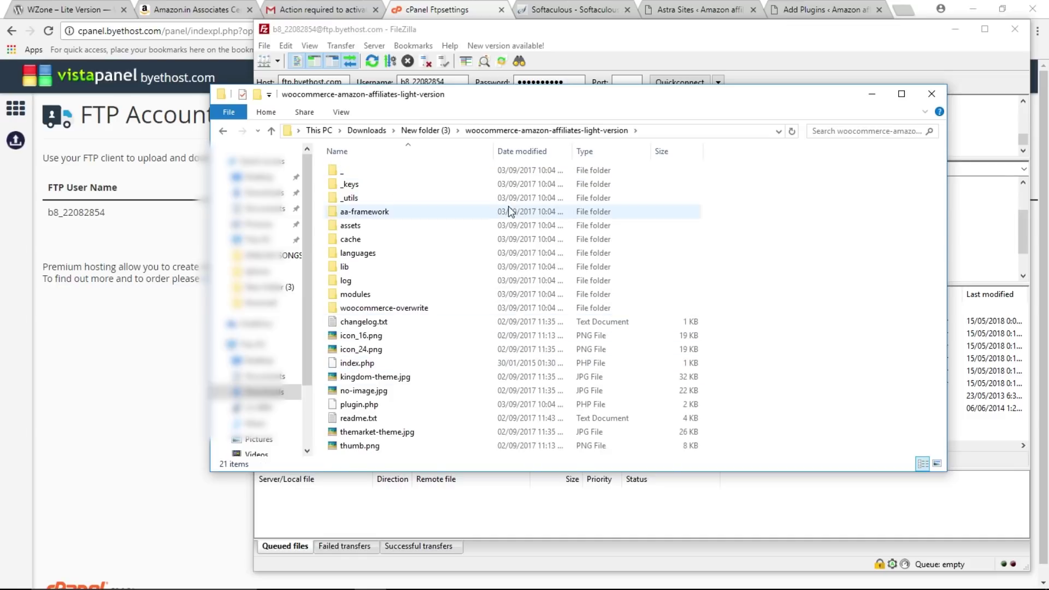
pyautogui.click(223, 130)
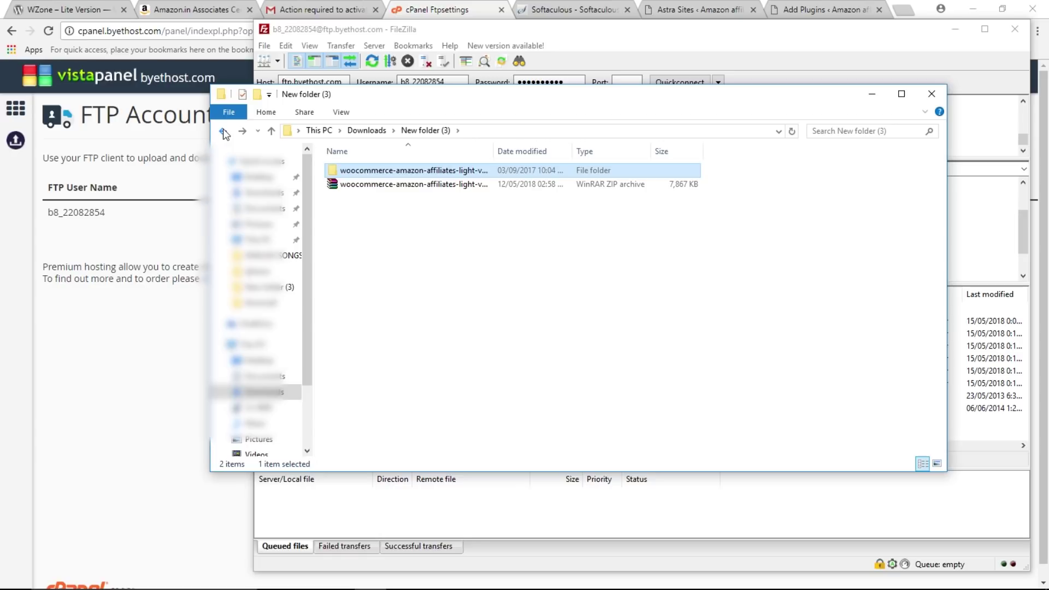
# Upload the extracted woocommerce-amazon-affiliates-light-version folder to the remote plugins directory in FileZilla and minimise File Explorer.
pyautogui.moveTo(495, 100); pyautogui.dragTo(287, 70)
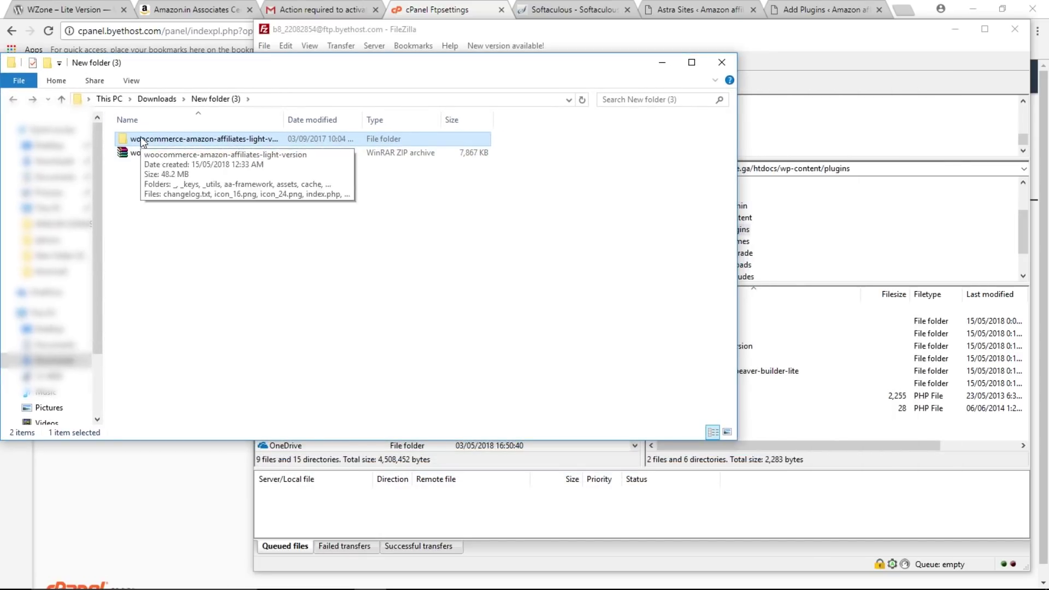
pyautogui.moveTo(141, 141); pyautogui.dragTo(824, 415)
pyautogui.click(661, 63)
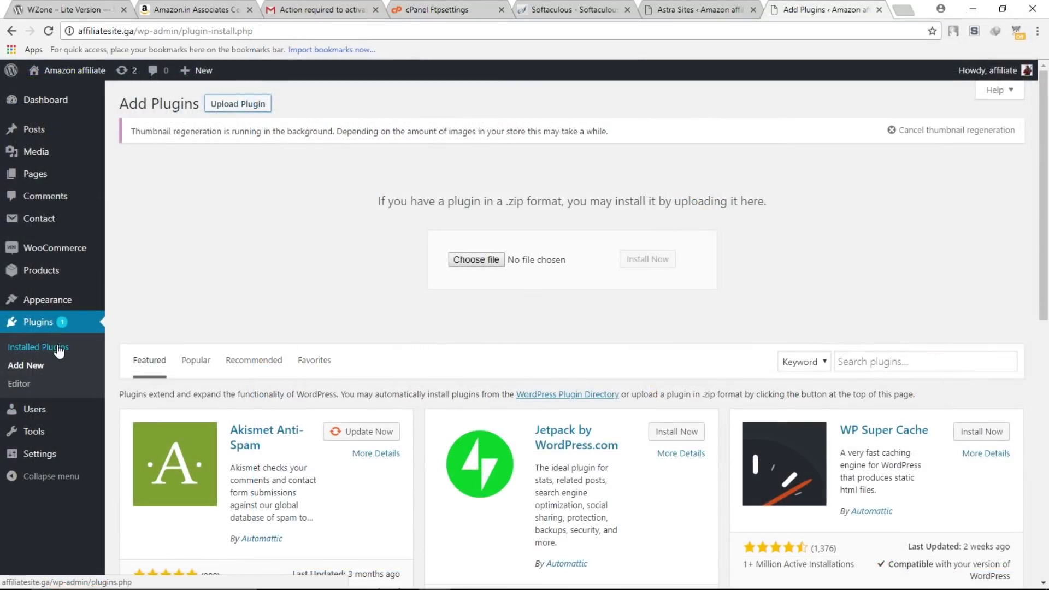
# Activate WZone Lite - WooCommerce Amazon Affiliates among the installed WordPress plugins.
pyautogui.click(58, 348)
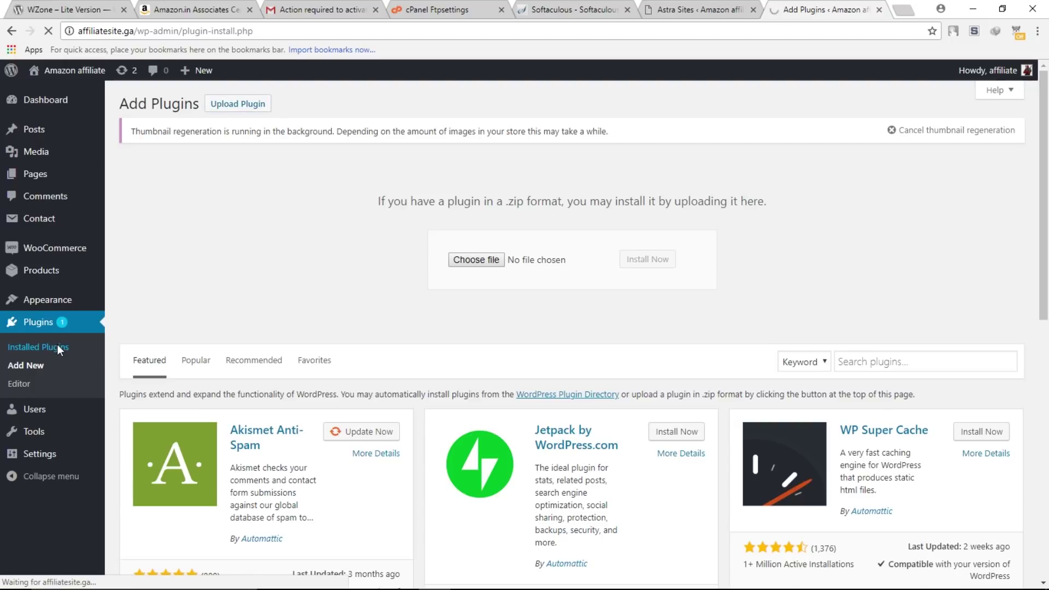
pyautogui.scroll(-3, 309, 368)
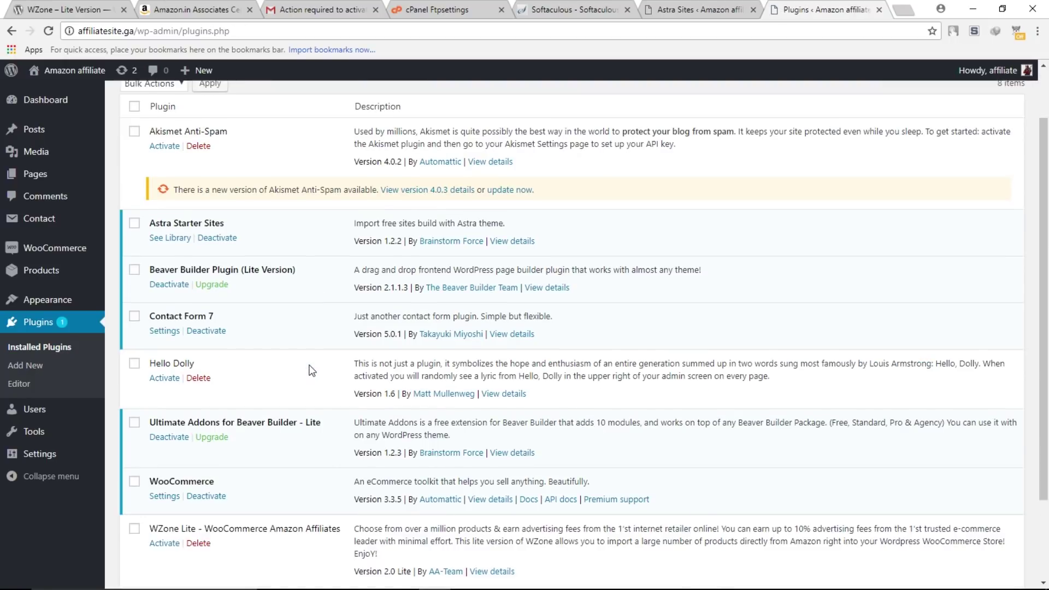
pyautogui.scroll(-1, 309, 369)
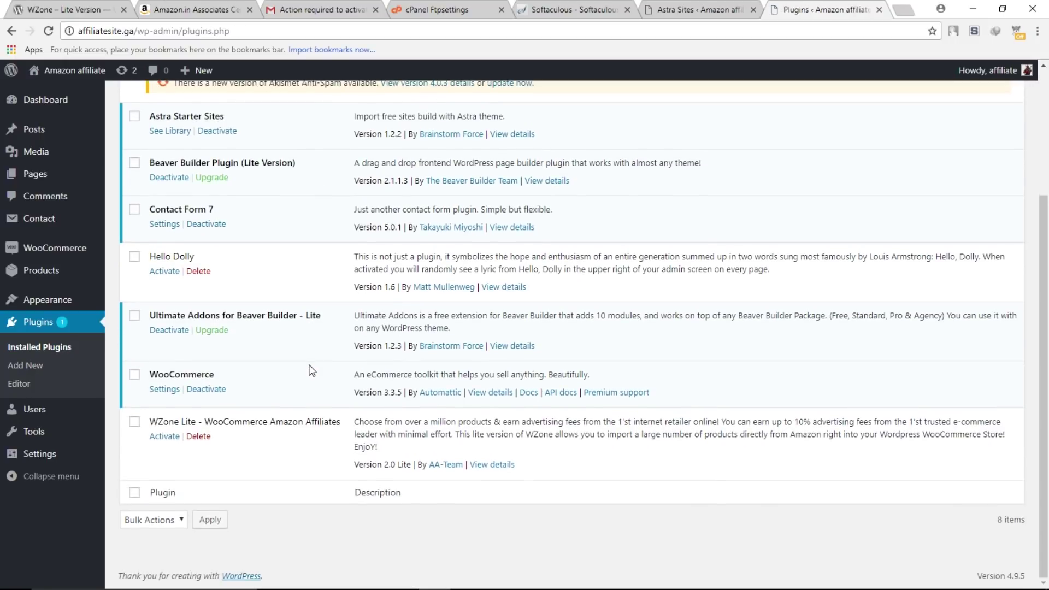
pyautogui.click(163, 437)
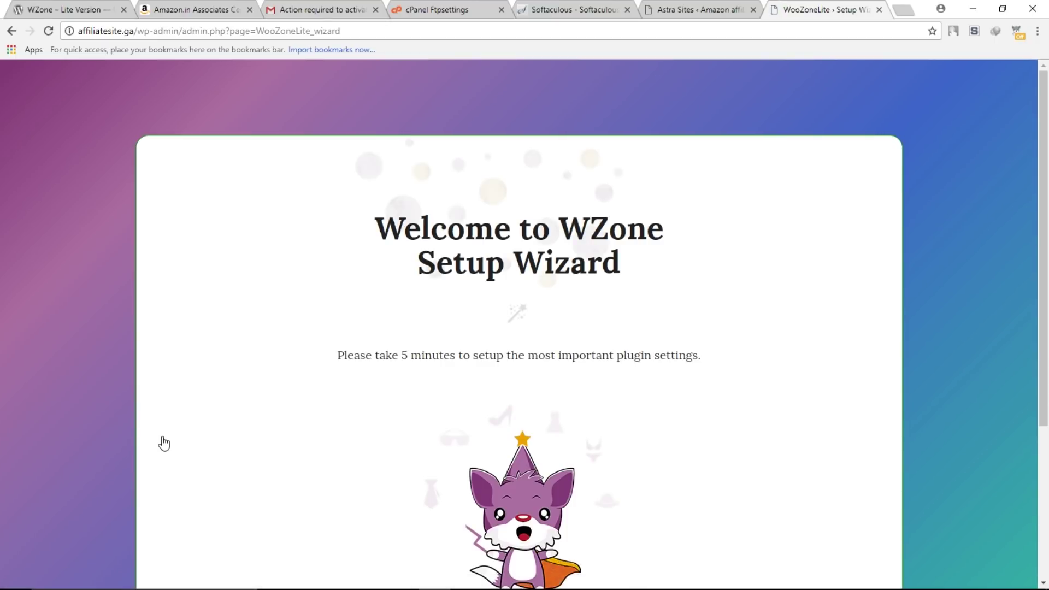
# Start the WZone setup wizard and specify Online Store as the kind of site.
pyautogui.scroll(-4, 345, 419)
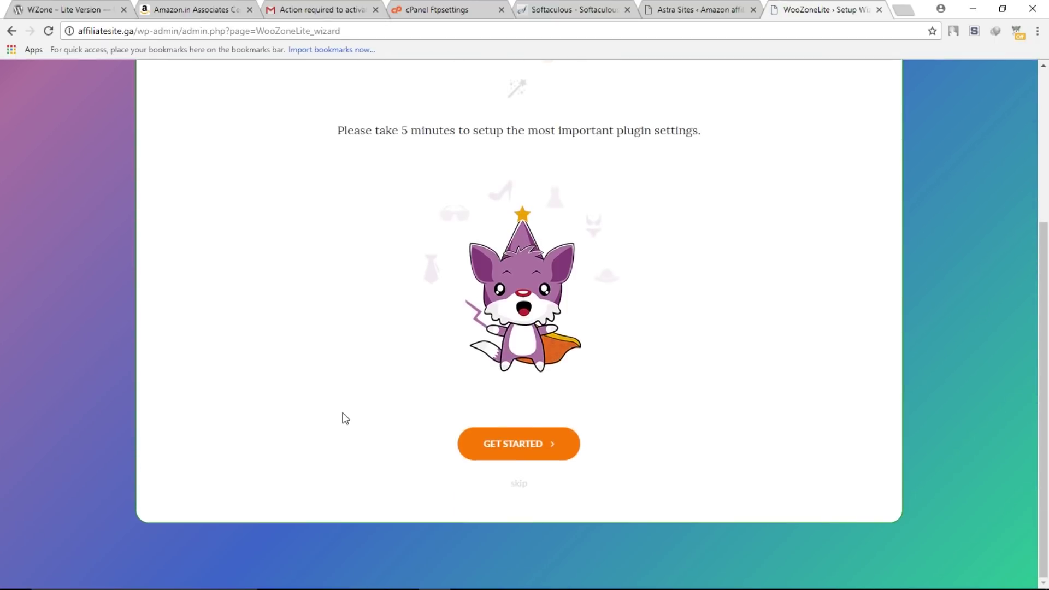
pyautogui.click(553, 447)
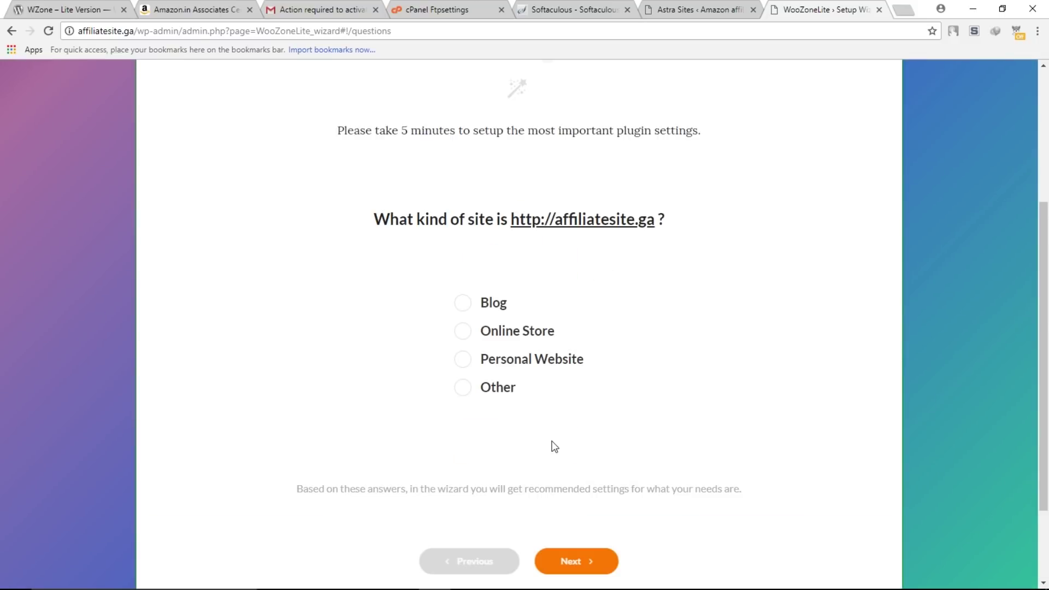
pyautogui.click(486, 334)
pyautogui.click(589, 559)
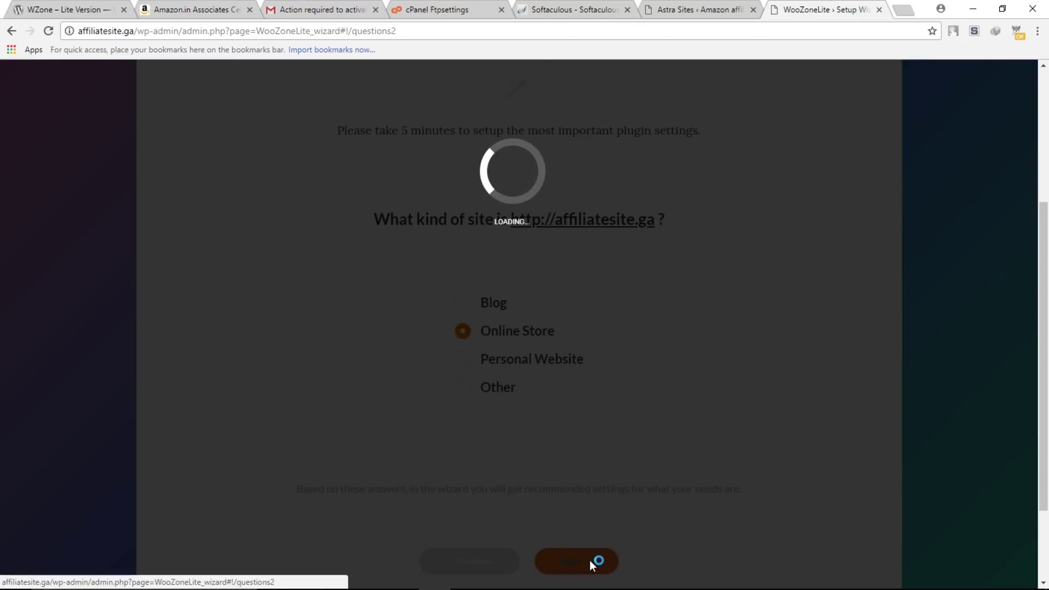
# Set the website state to Fresh Install and the WZone purpose to creating a new website with a store featuring Amazon products.
pyautogui.click(516, 333)
pyautogui.click(442, 304)
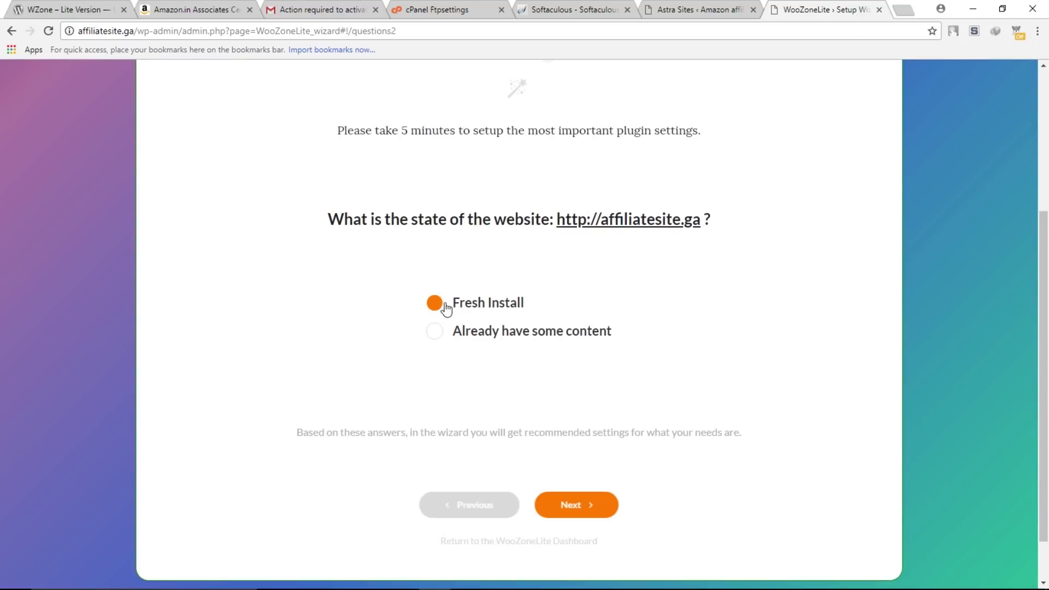
pyautogui.click(593, 506)
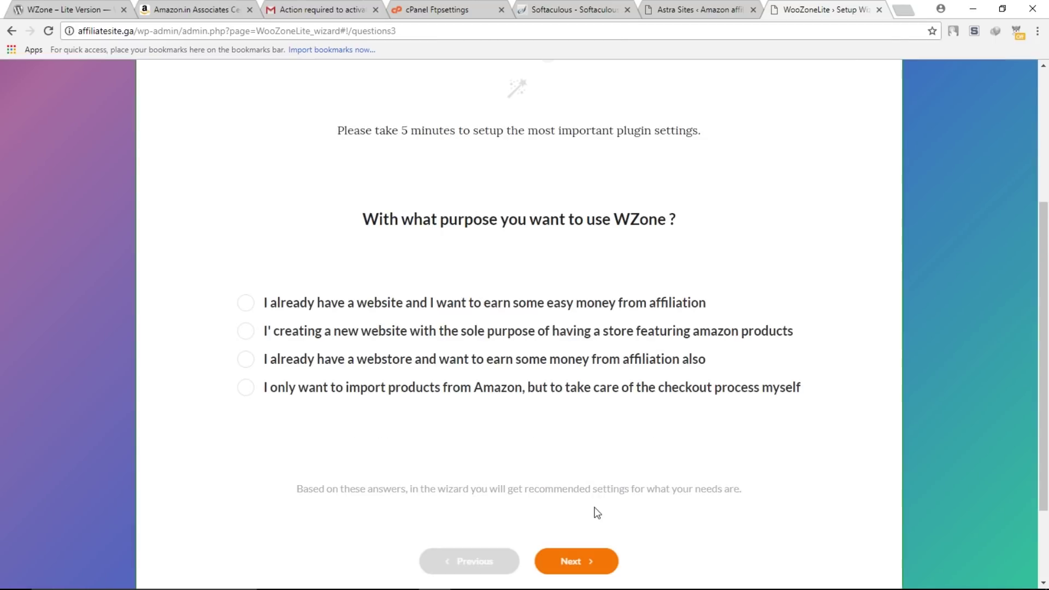
pyautogui.click(473, 335)
pyautogui.click(589, 562)
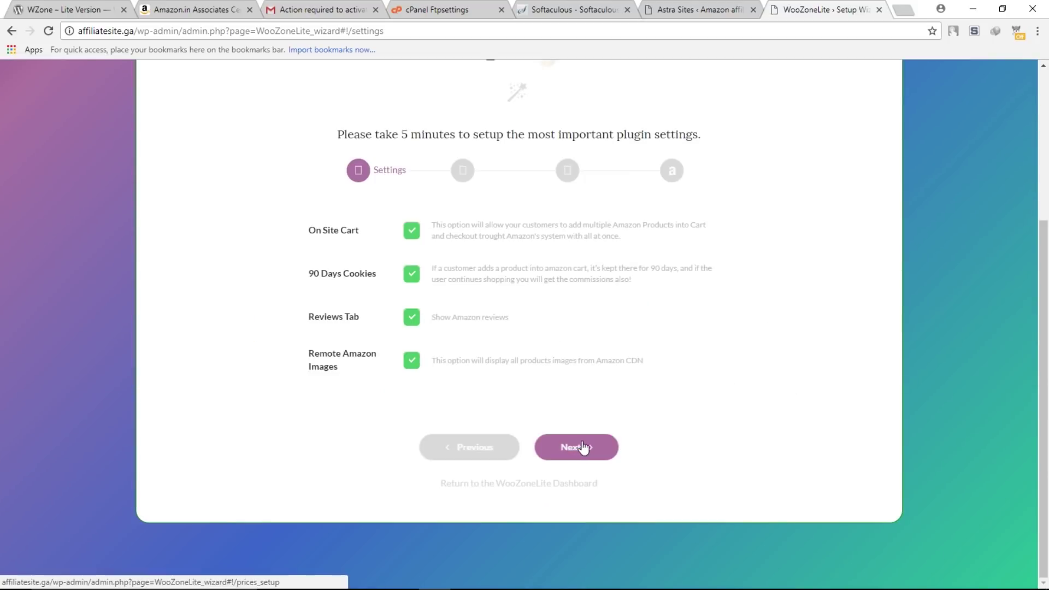
# Accept the default options for Settings, Prices Setup and Customization, continuing to the Amazon Keys stage of the wizard.
pyautogui.click(585, 443)
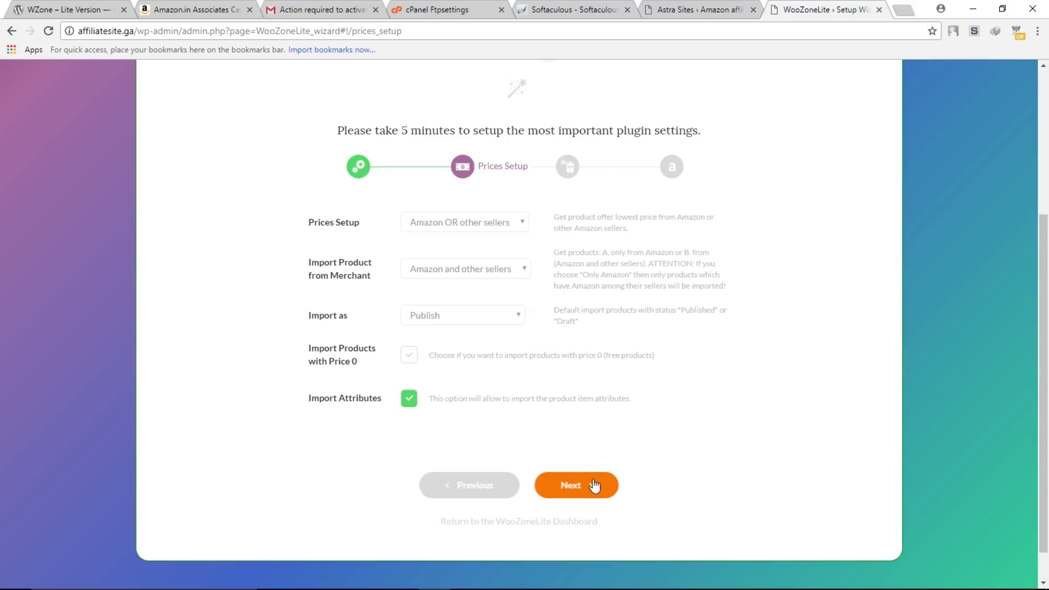
pyautogui.click(593, 490)
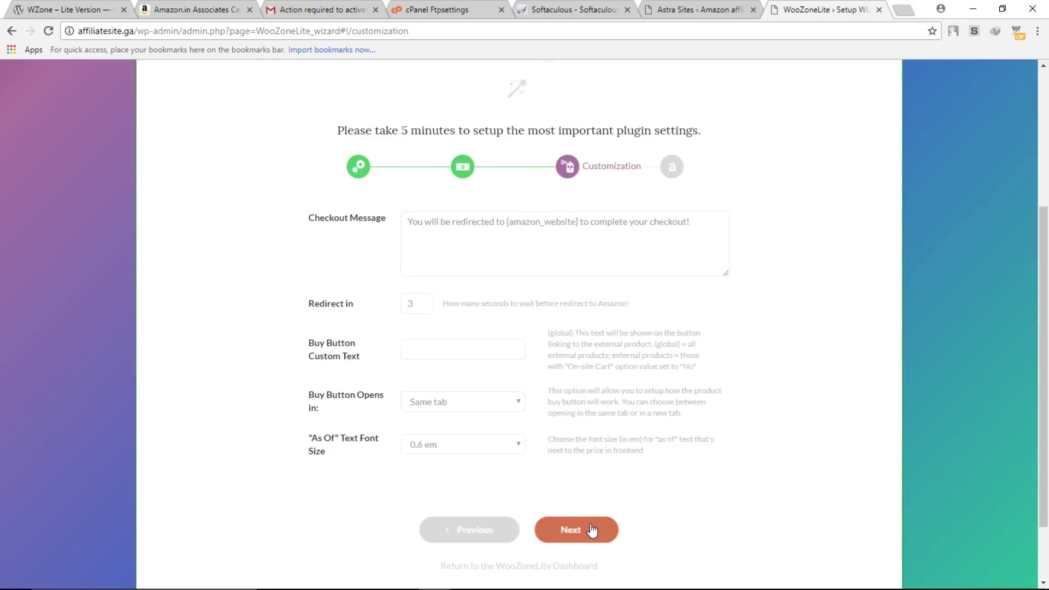
pyautogui.click(592, 537)
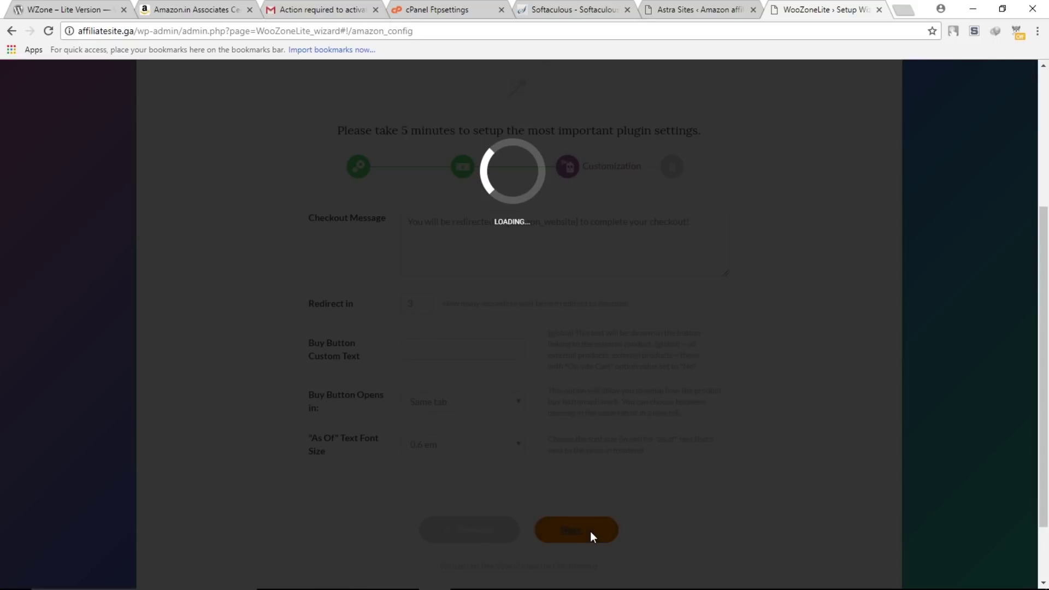
pyautogui.scroll(-2, 585, 537)
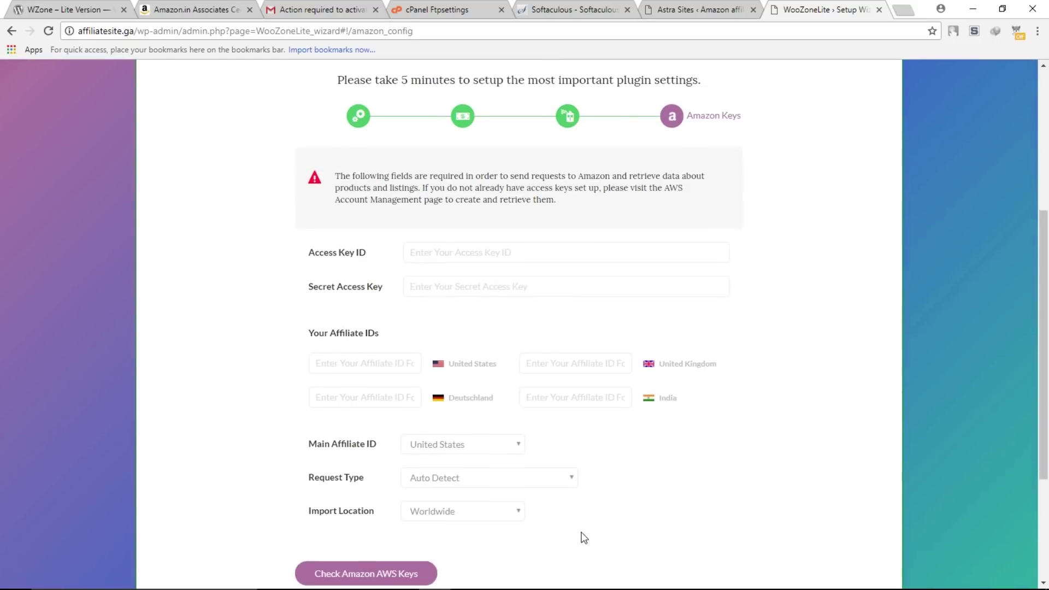
# Open the Product Advertising API page in Amazon Associates and add new credentials.
pyautogui.click(440, 239)
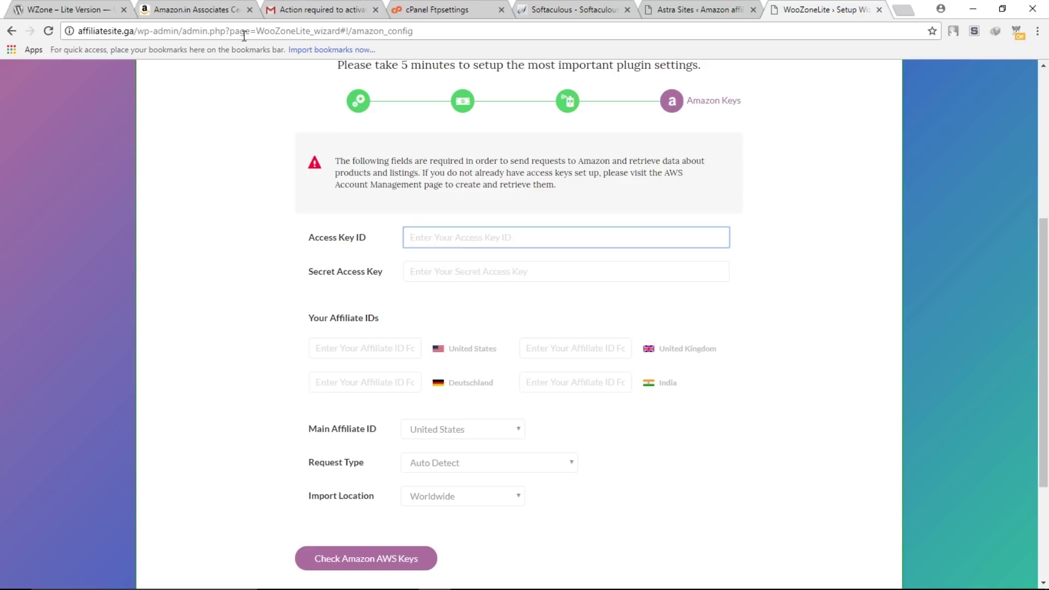
pyautogui.click(196, 7)
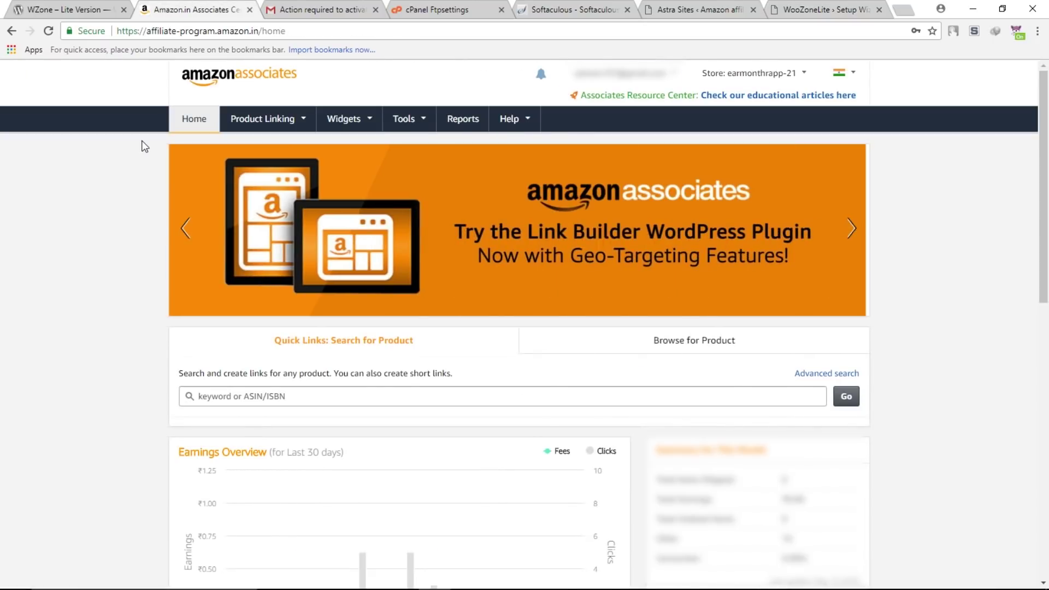
pyautogui.moveTo(421, 112)
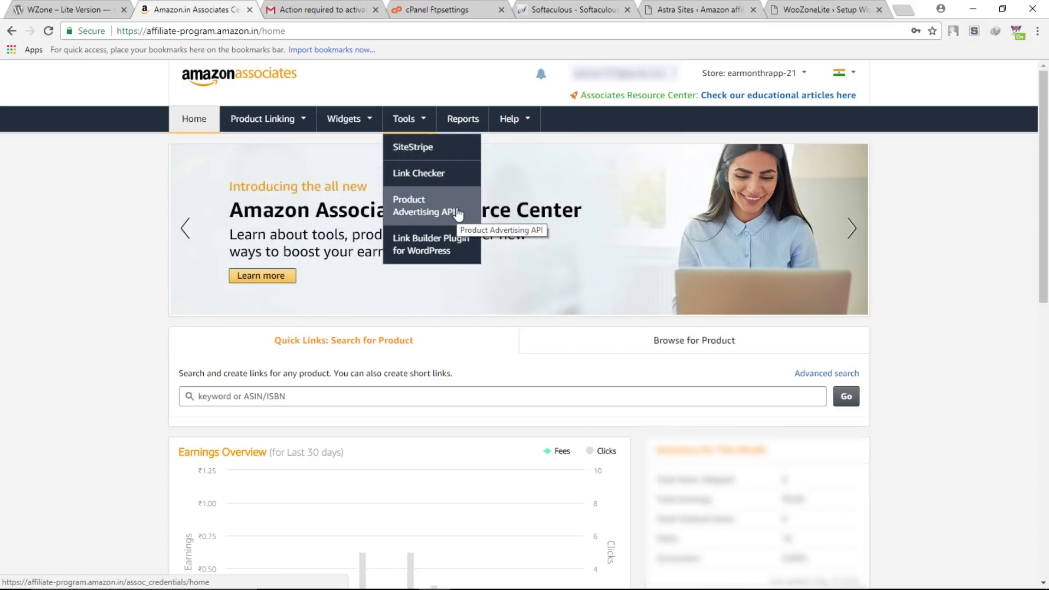
pyautogui.click(459, 211)
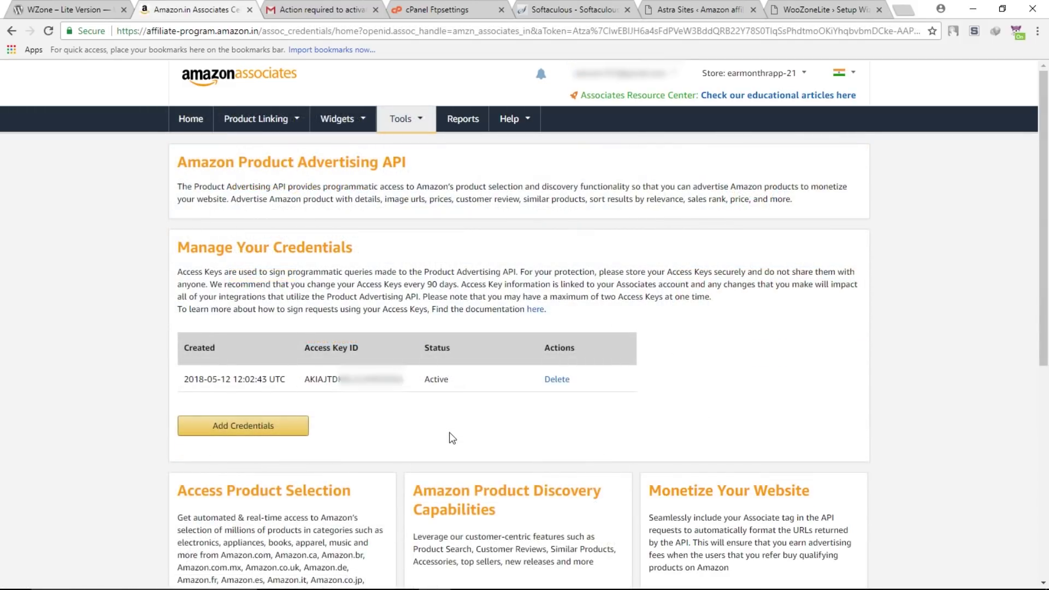
pyautogui.click(240, 432)
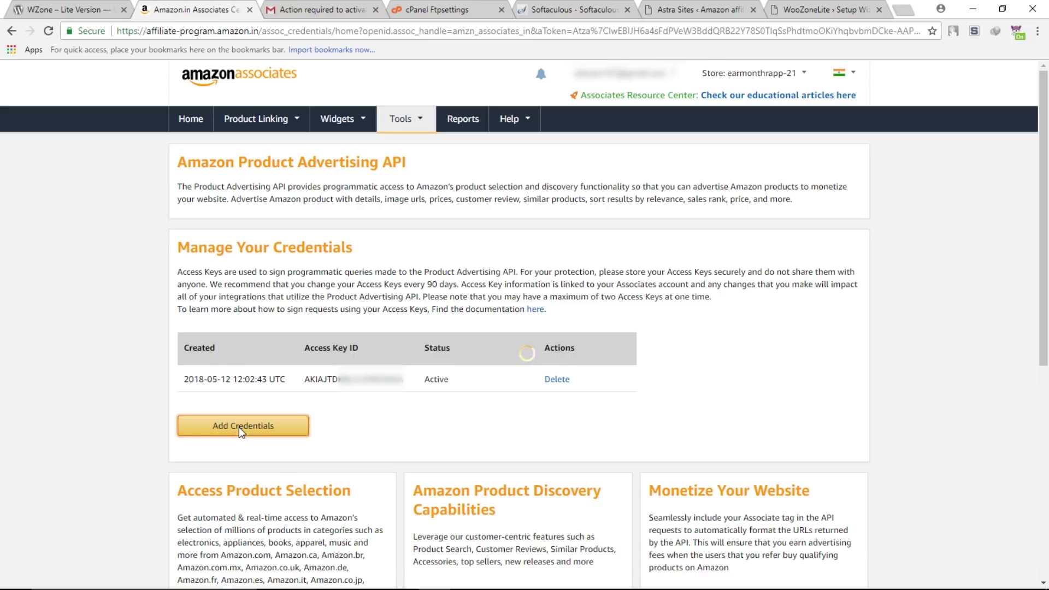
# Copy the new access key from the Amazon Associates credentials page into the Access Key ID field of the WZone setup wizard.
pyautogui.click(202, 342)
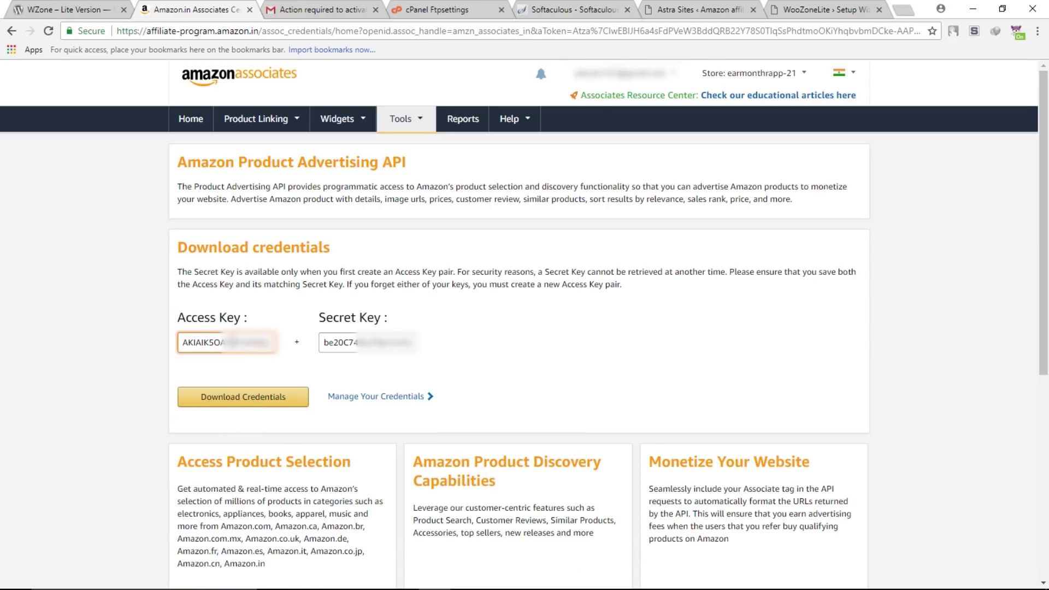
pyautogui.hotkey('ctrl', 'a')
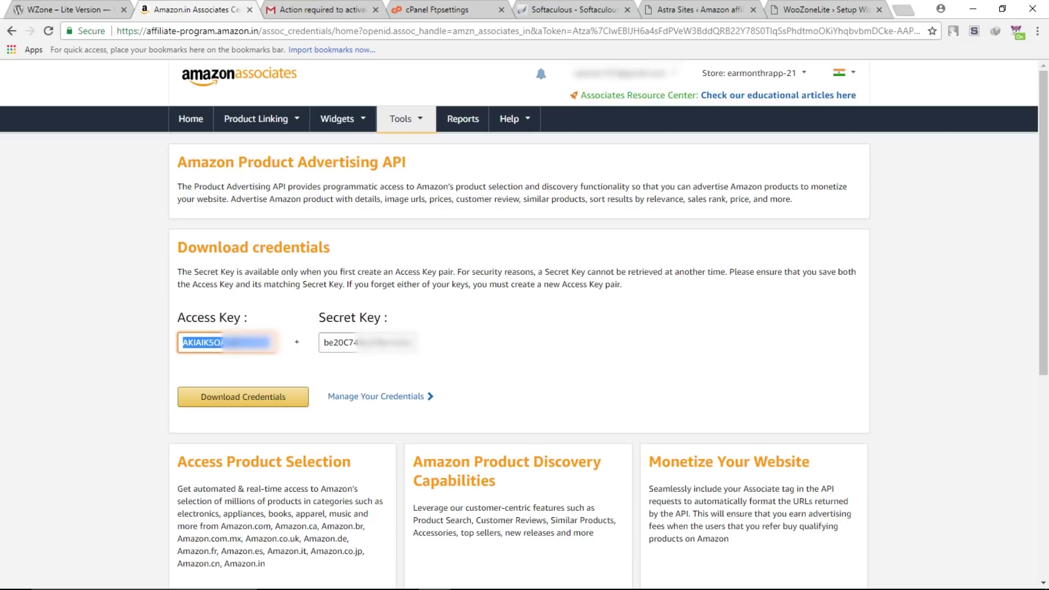
pyautogui.rightClick(234, 342)
pyautogui.click(259, 354)
pyautogui.click(827, 11)
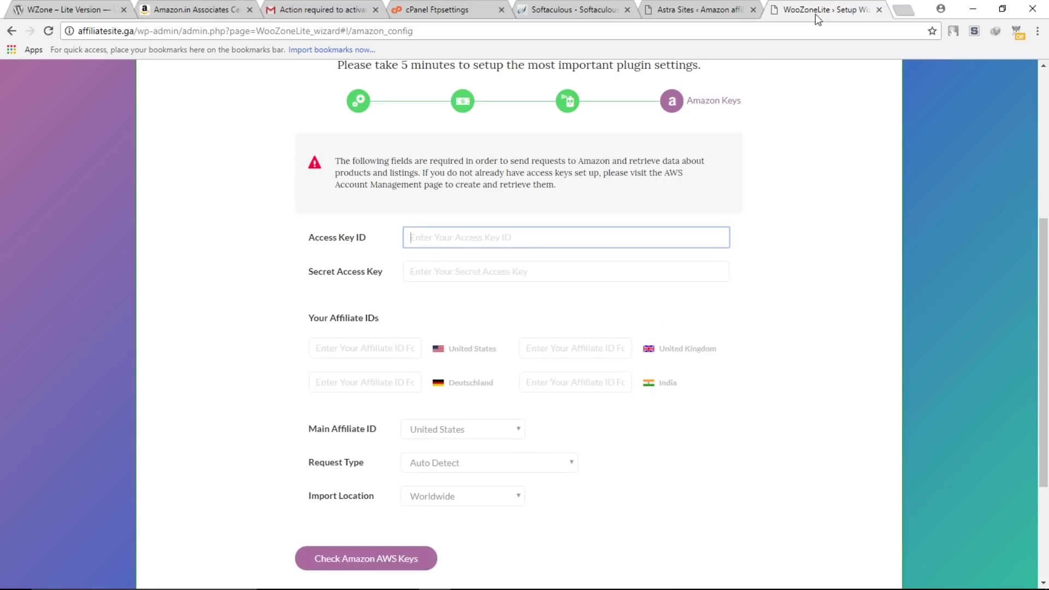
pyautogui.rightClick(419, 237)
pyautogui.click(452, 317)
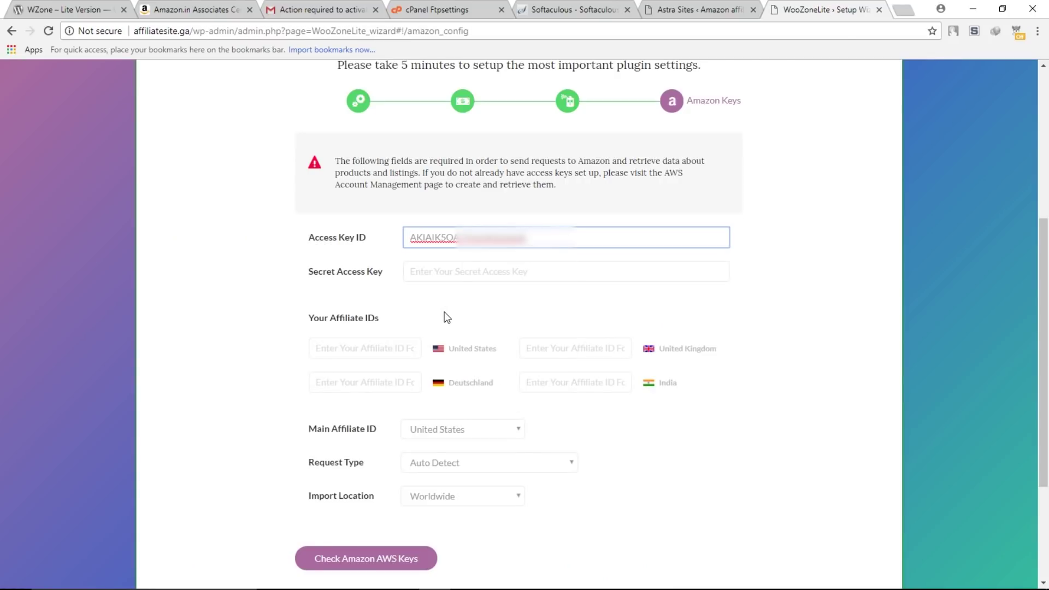
# Copy the matching secret key from Amazon Associates into the Secret Access Key field of the WZone setup wizard.
pyautogui.click(188, 12)
pyautogui.click(344, 342)
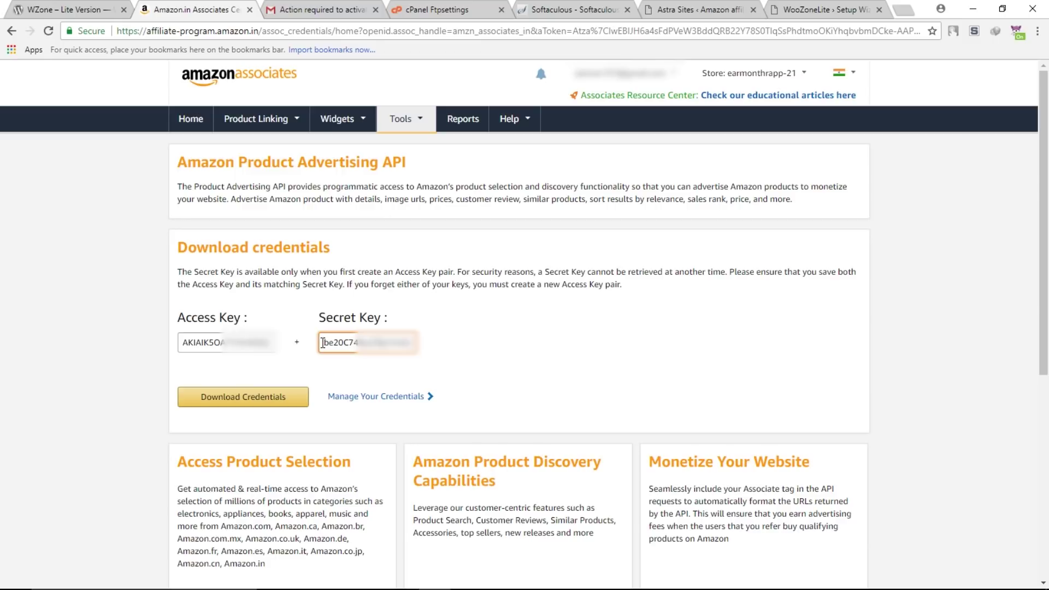
pyautogui.tripleClick(333, 342)
pyautogui.rightClick(344, 342)
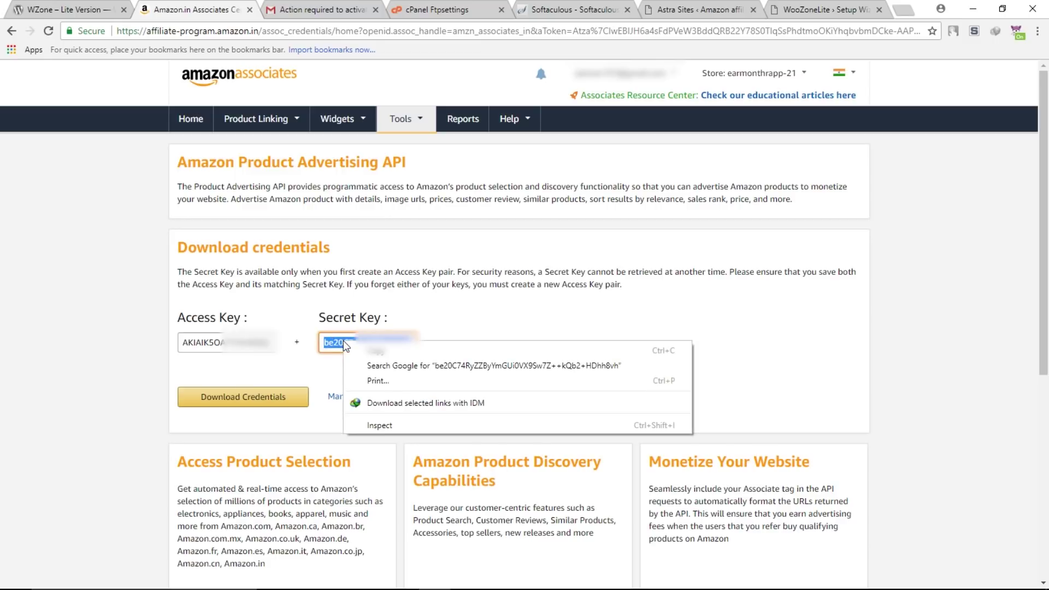
pyautogui.click(374, 350)
pyautogui.click(786, 15)
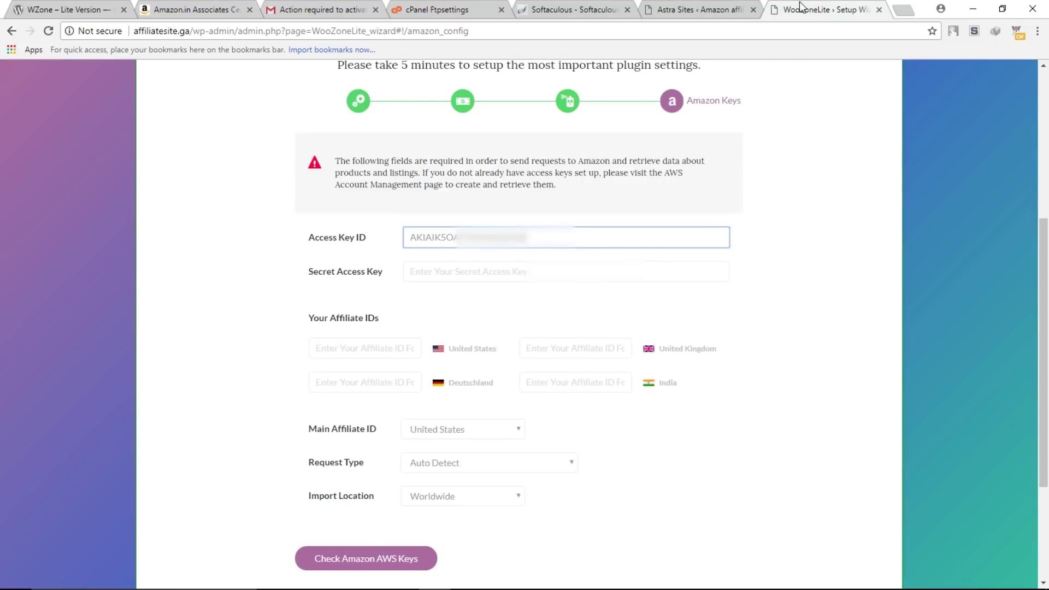
pyautogui.click(426, 276)
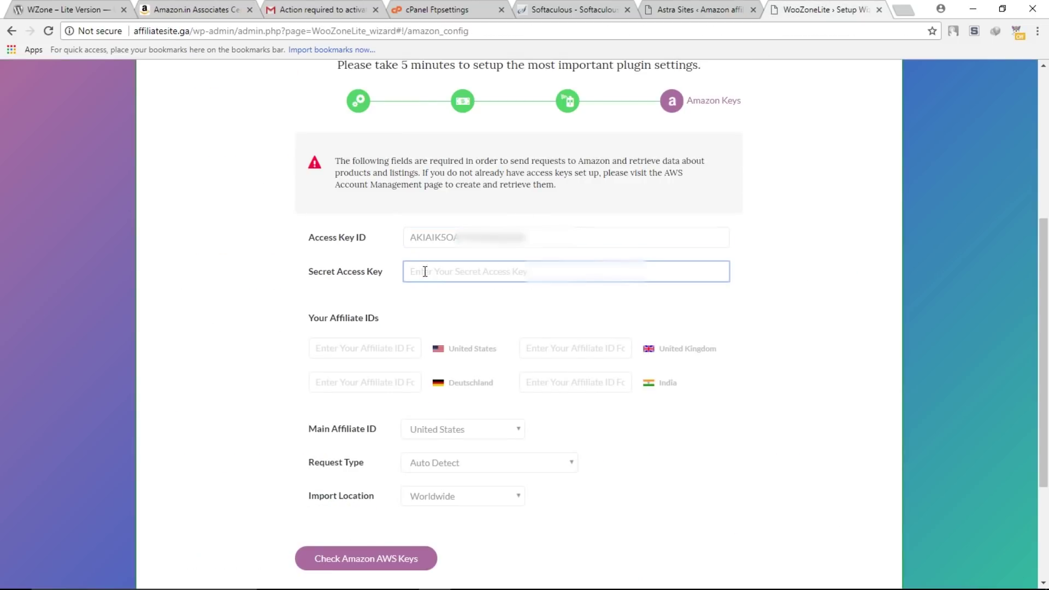
pyautogui.rightClick(425, 274)
pyautogui.click(447, 351)
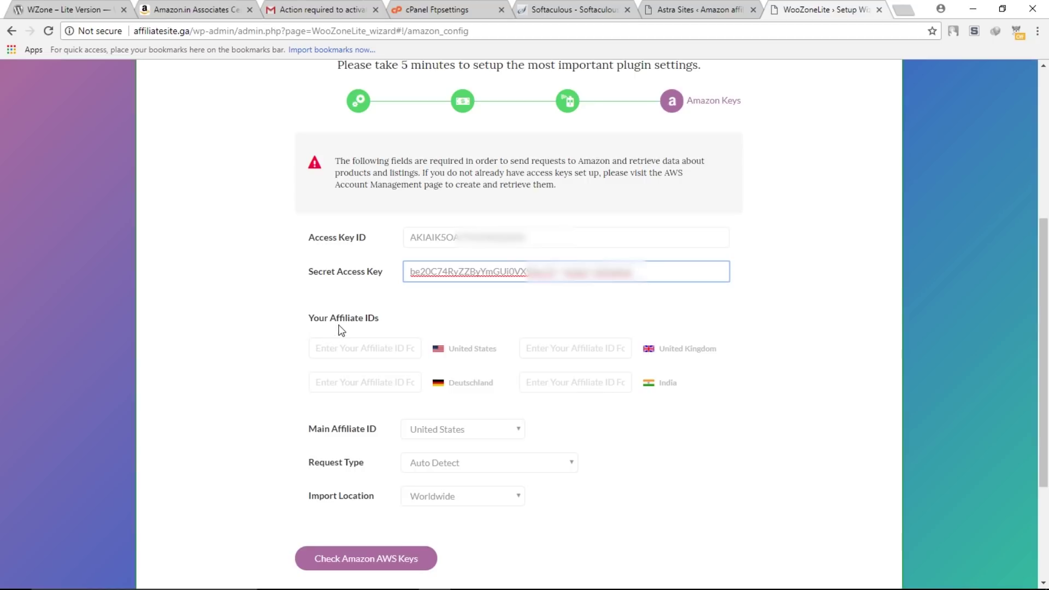
# Open the tracking ID management page in Amazon Associates and copy the selected tracking ID.
pyautogui.click(198, 10)
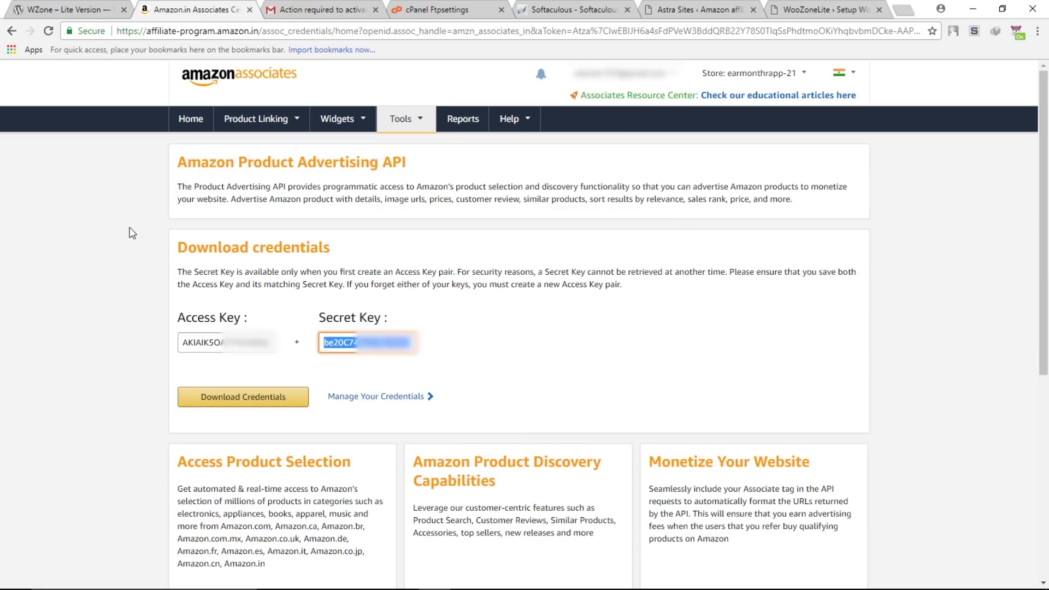
pyautogui.click(756, 80)
pyautogui.moveTo(676, 81)
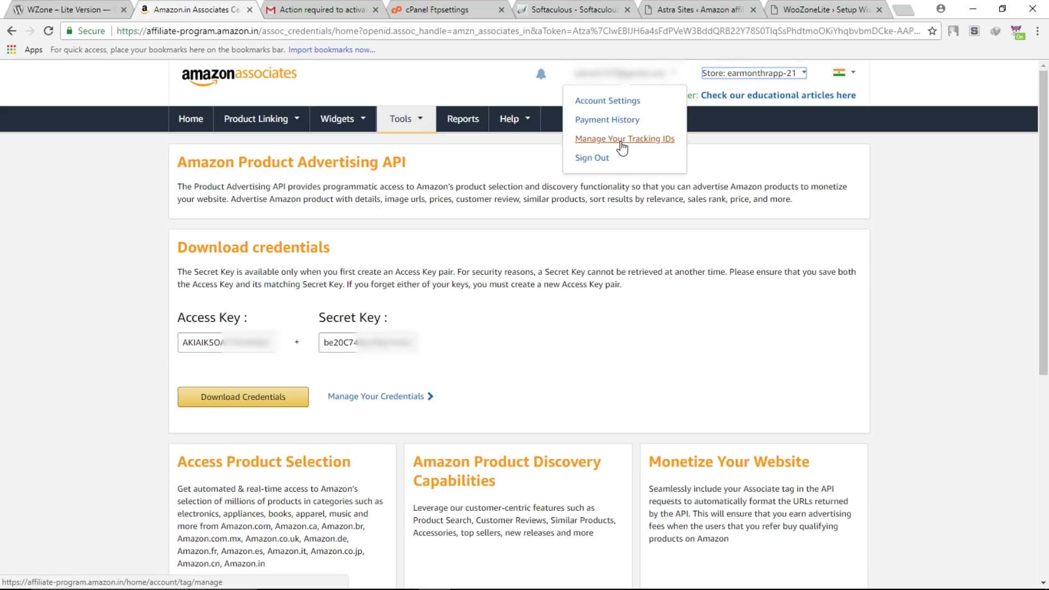
pyautogui.click(663, 142)
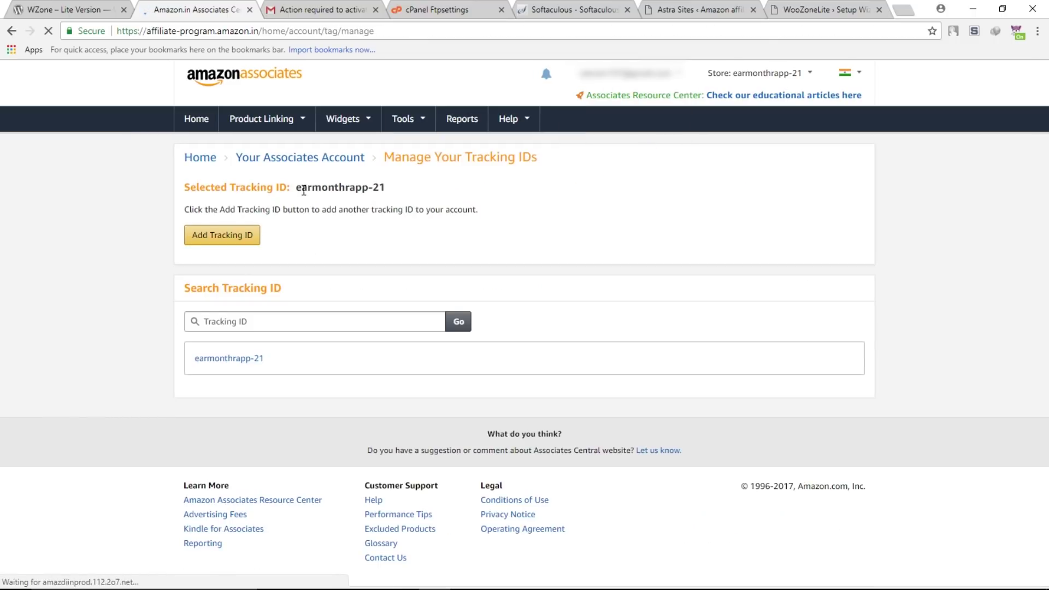
pyautogui.moveTo(279, 187); pyautogui.dragTo(368, 187)
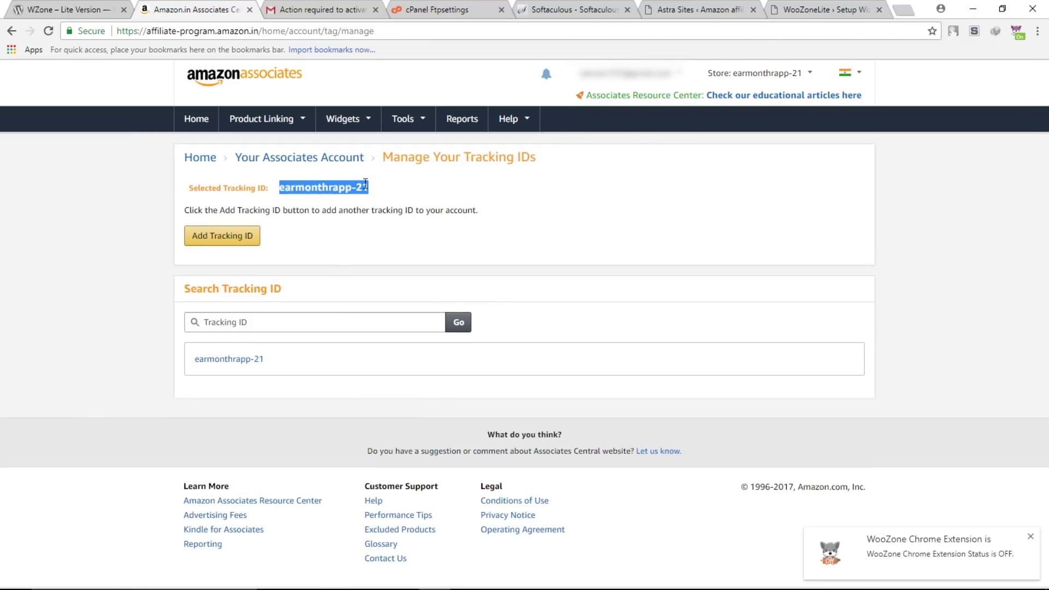
pyautogui.rightClick(365, 186)
pyautogui.click(383, 189)
# Paste the copied tracking ID as the India affiliate ID in the WZone setup wizard.
pyautogui.click(820, 10)
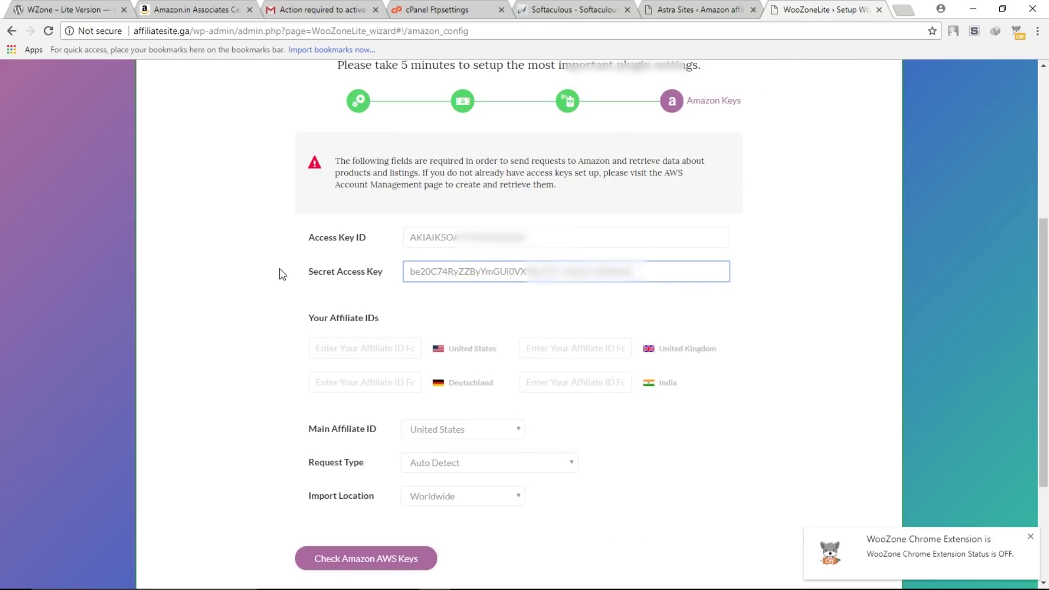
pyautogui.scroll(-1, 282, 276)
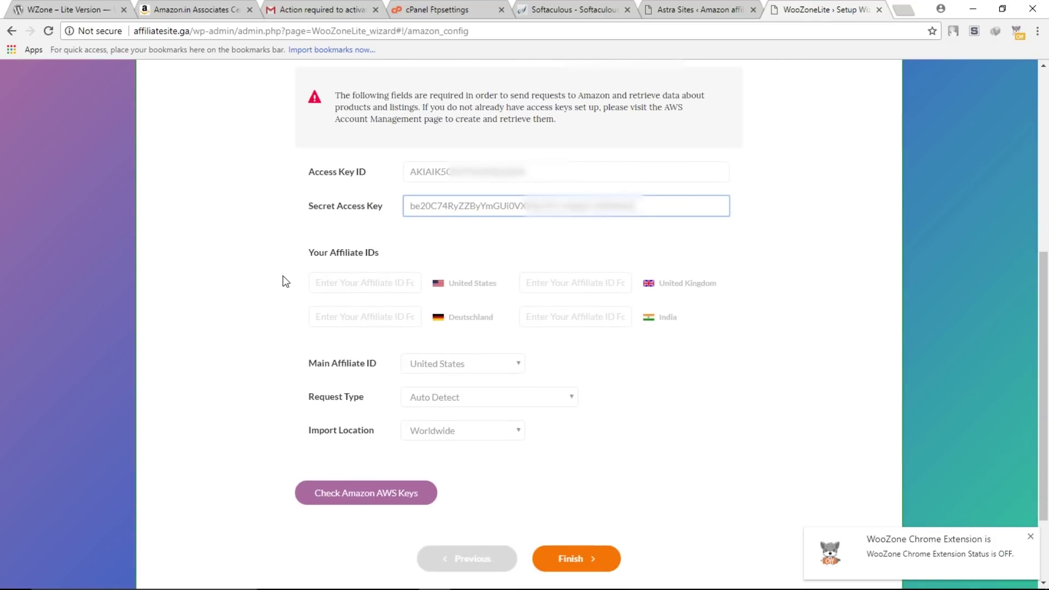
pyautogui.click(592, 322)
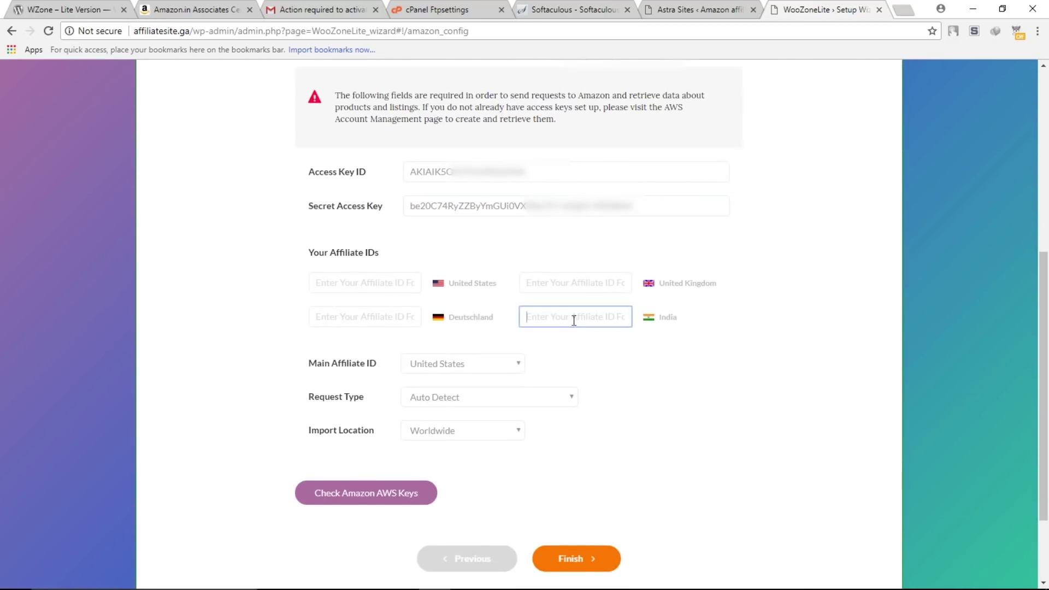
pyautogui.rightClick(576, 317)
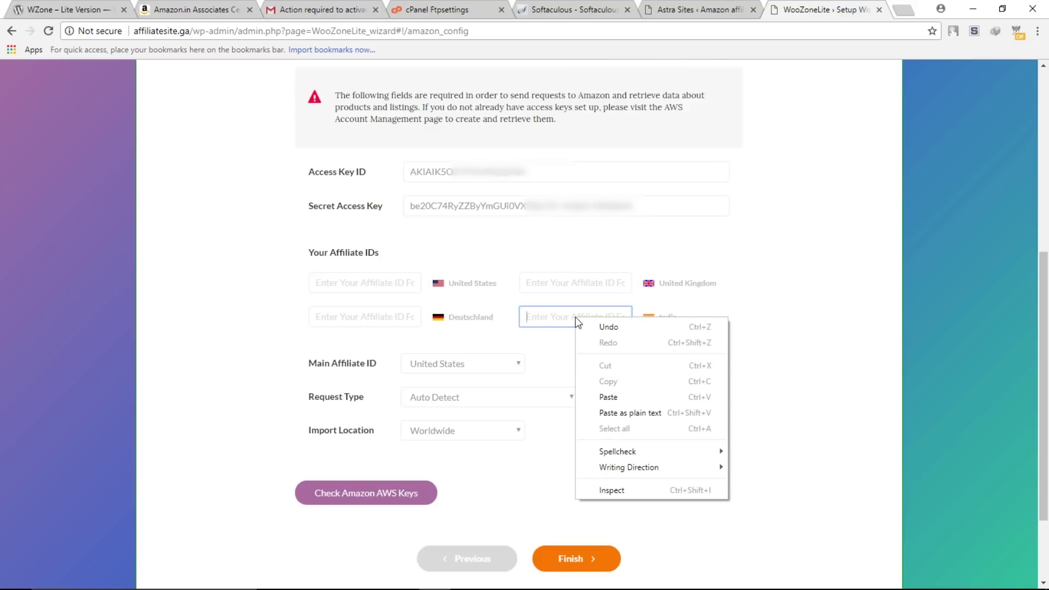
pyautogui.click(606, 397)
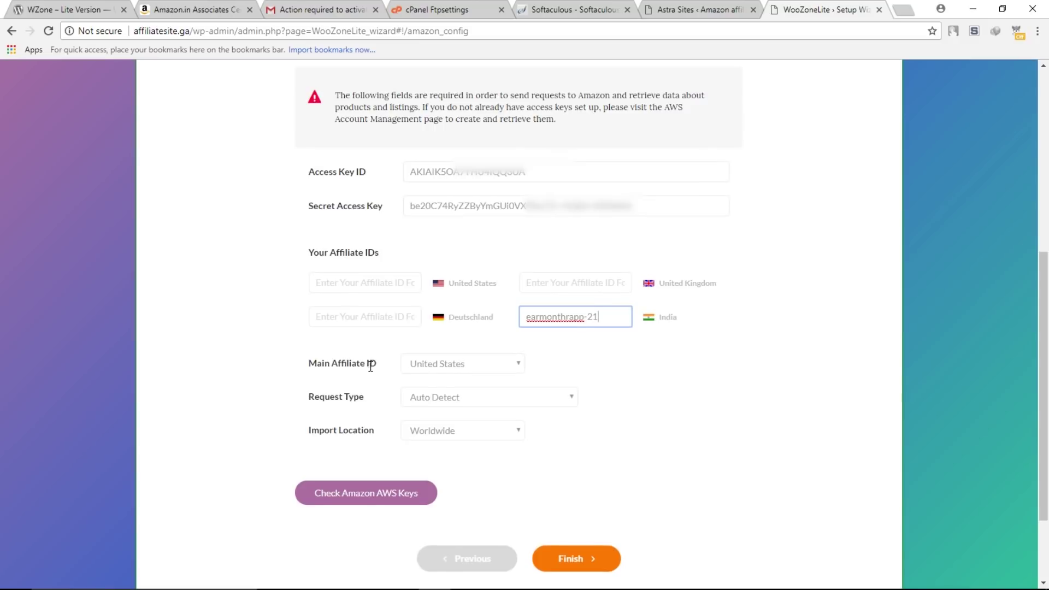
# Set both the Main Affiliate ID and the Import Location to India, keeping the request type on Auto Detect.
pyautogui.scroll(-1, 370, 363)
pyautogui.click(471, 300)
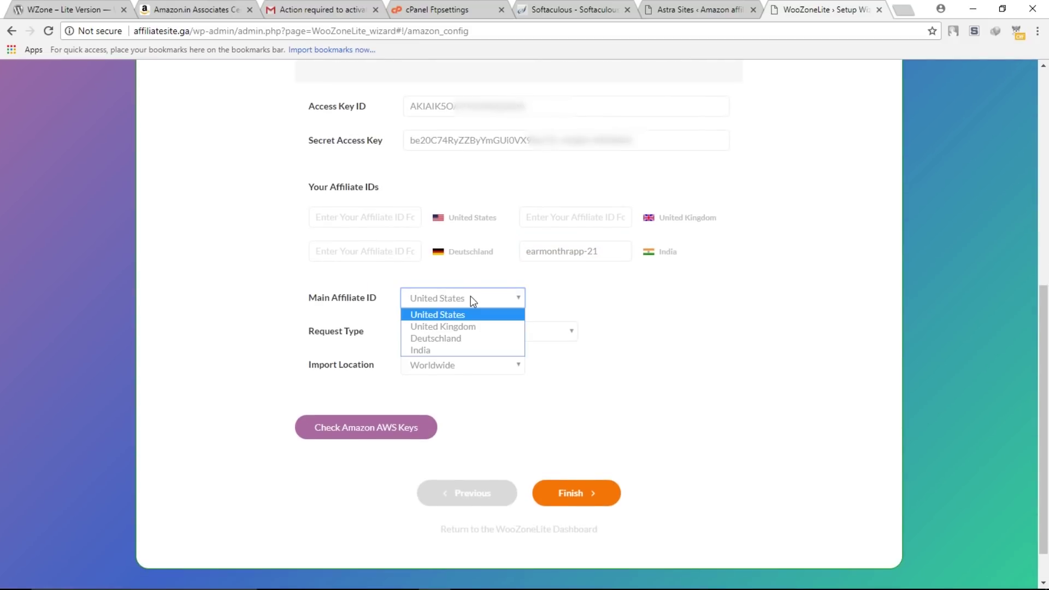
pyautogui.click(448, 350)
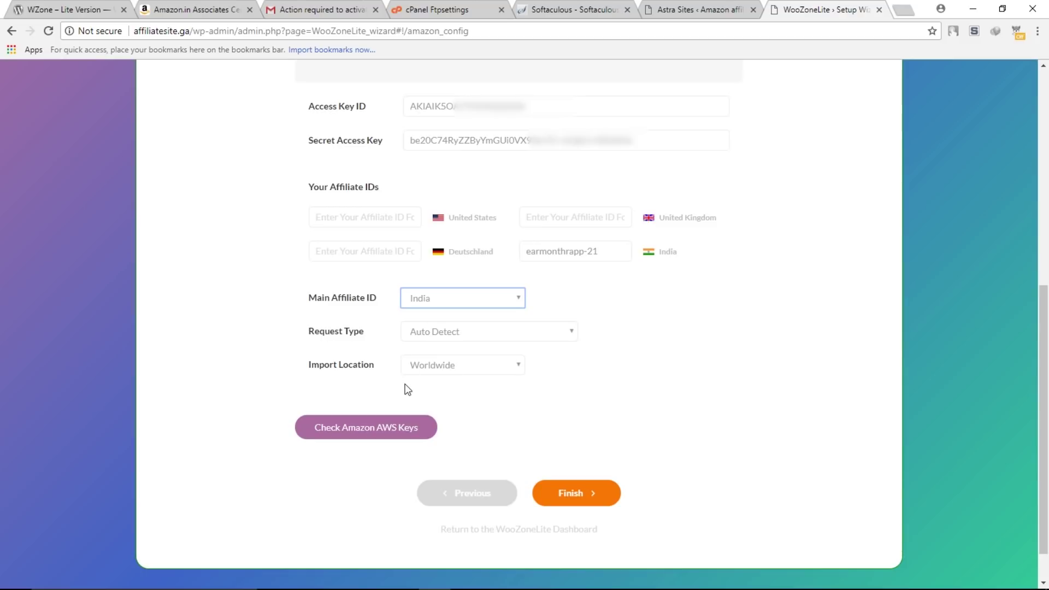
pyautogui.click(498, 372)
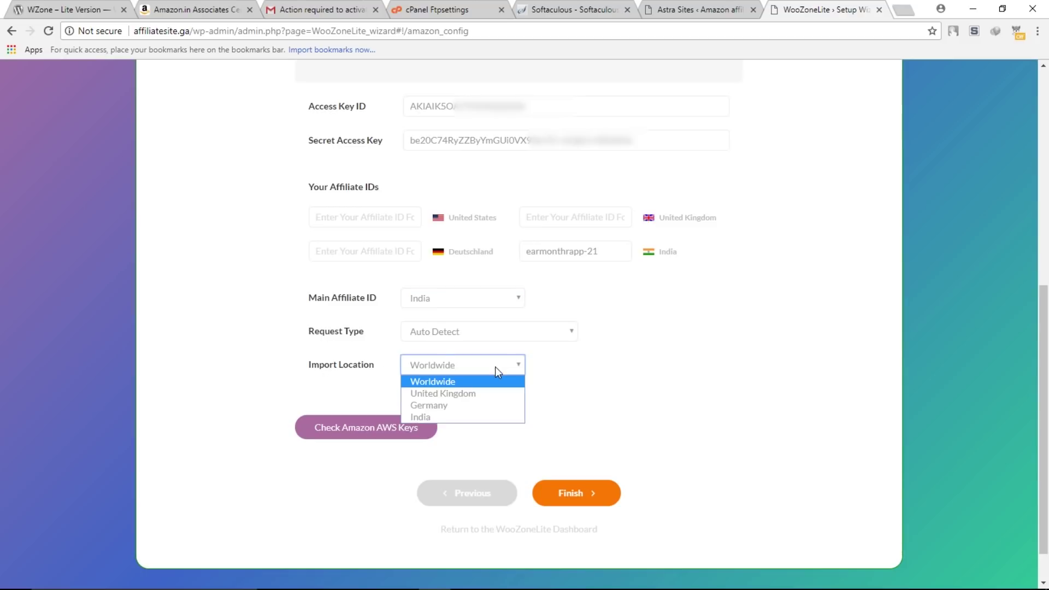
pyautogui.click(484, 417)
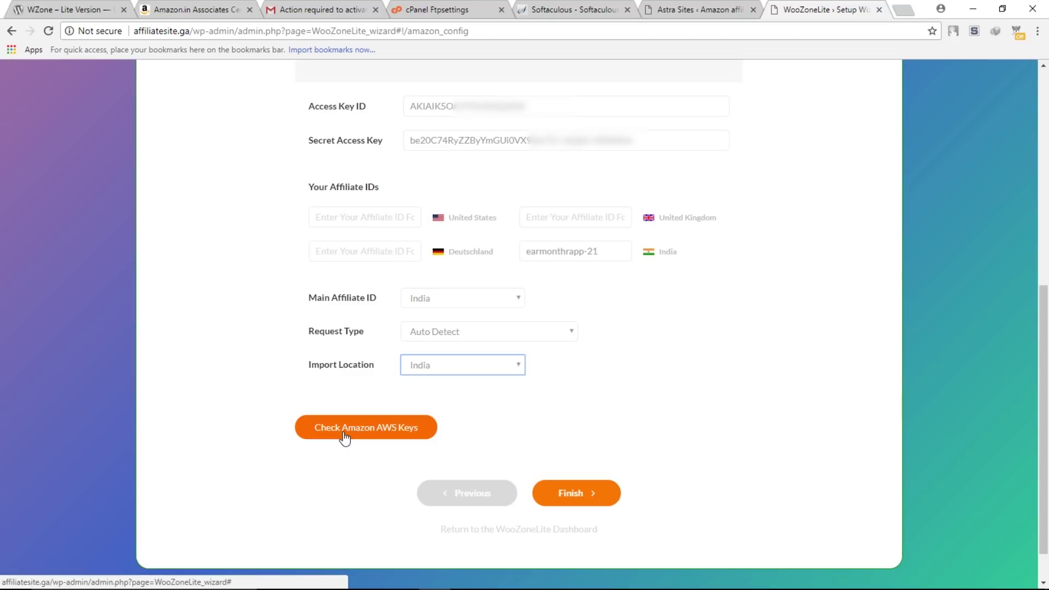
pyautogui.click(400, 437)
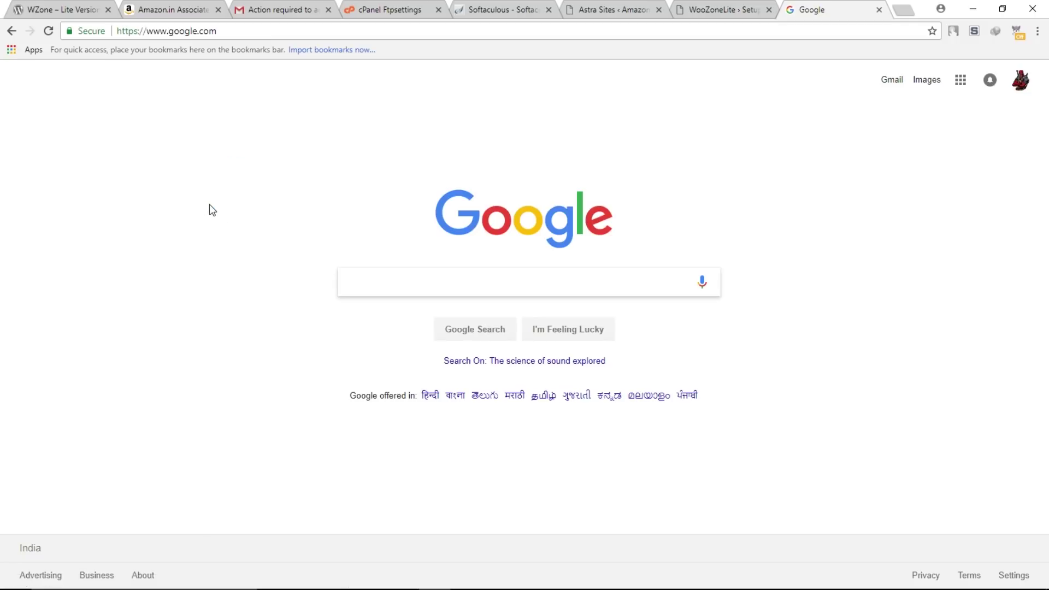
# Search Google for "aws amazon", view the Amazon Web Services home page and close it again.
pyautogui.click(356, 280)
pyautogui.write('aw')
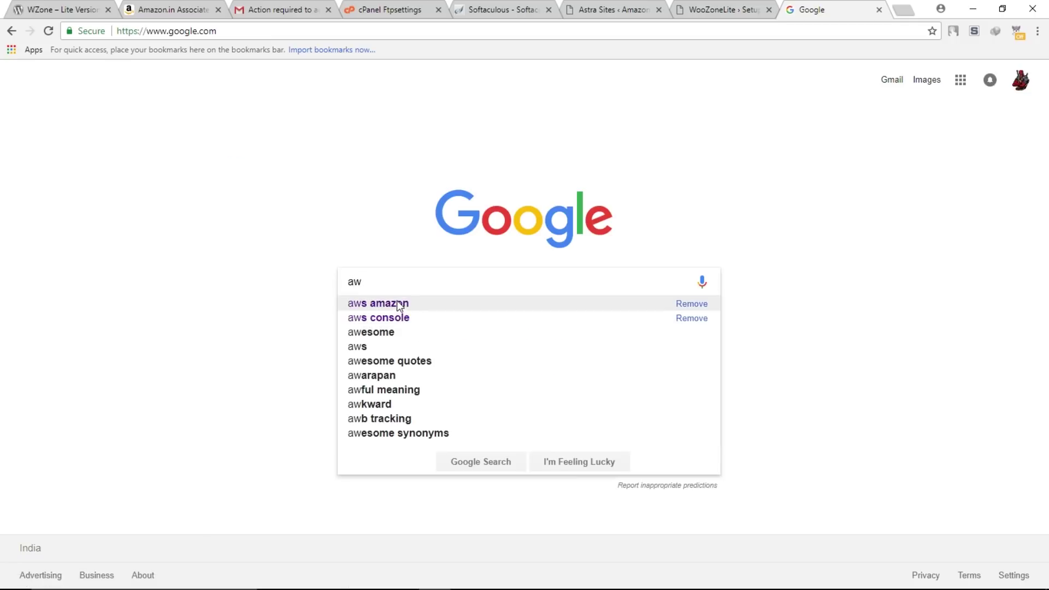
pyautogui.click(399, 304)
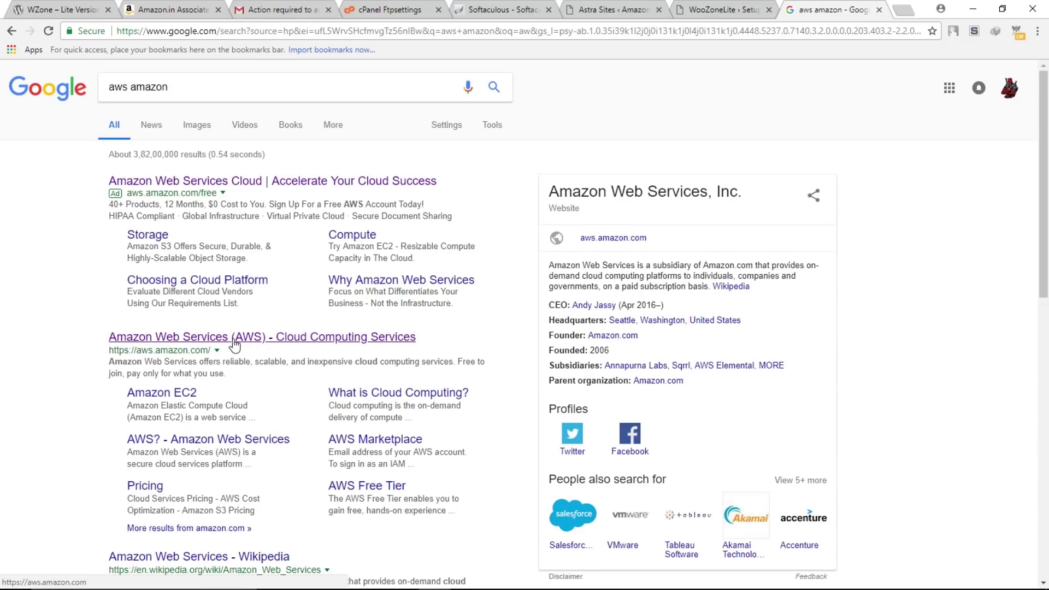
pyautogui.click(234, 341)
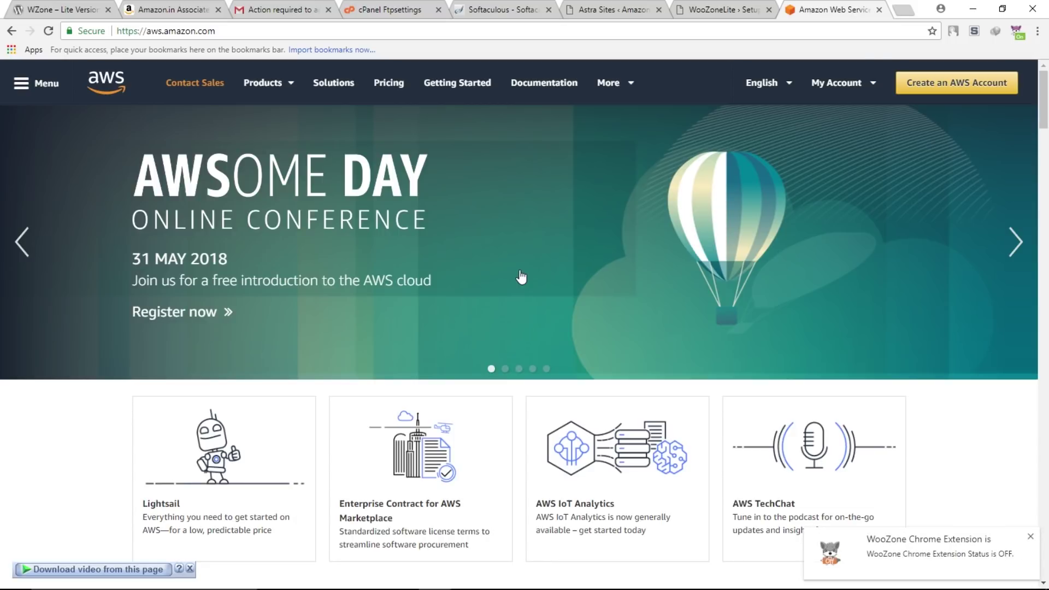
pyautogui.click(879, 10)
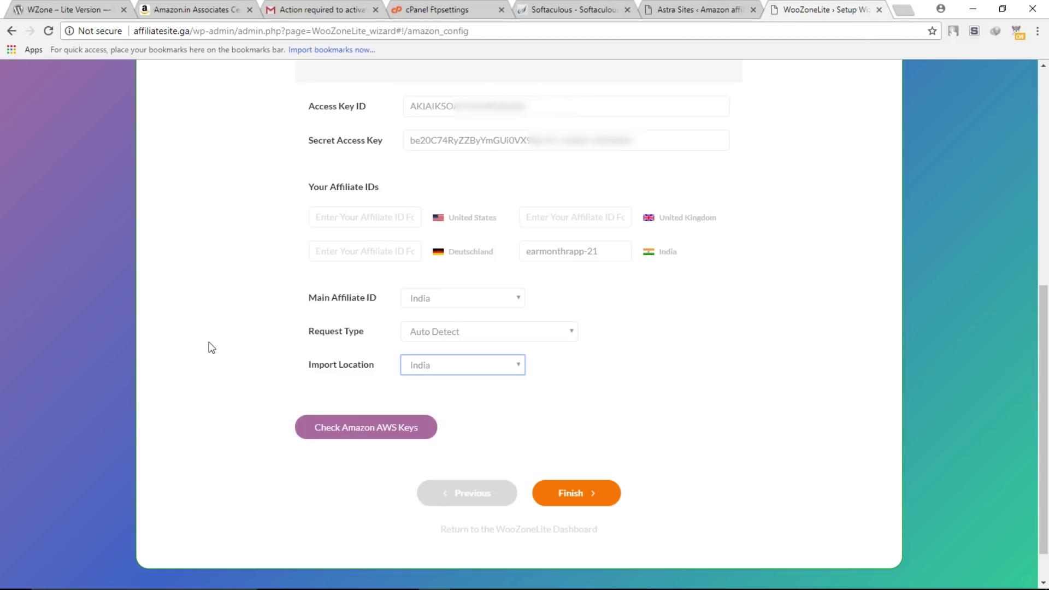
# Check the Amazon AWS keys, then finish and close the WooZoneLite setup wizard.
pyautogui.click(358, 433)
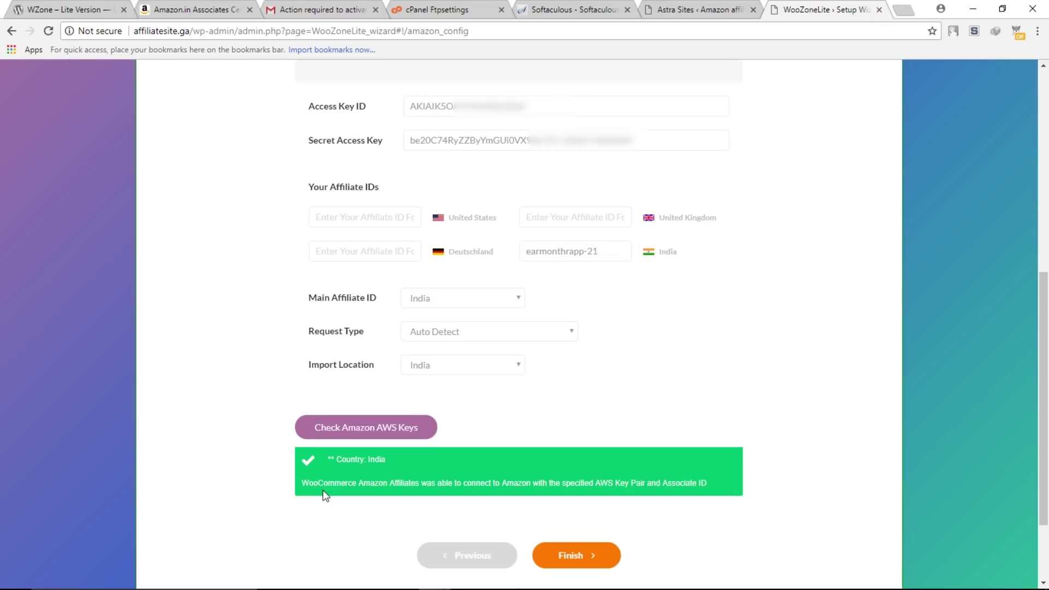
pyautogui.click(589, 558)
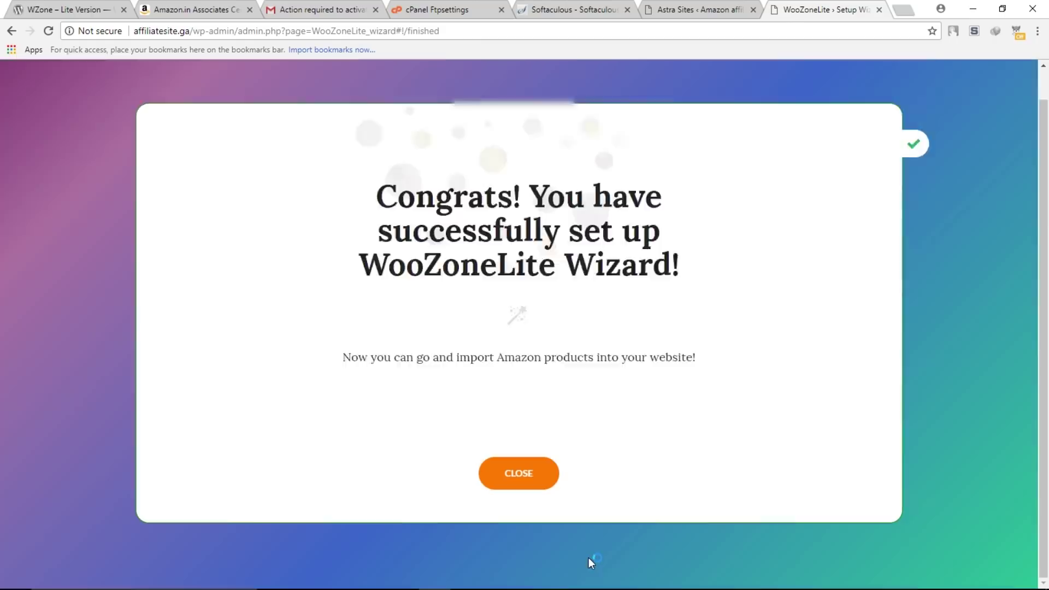
pyautogui.scroll(-3, 588, 557)
pyautogui.click(524, 474)
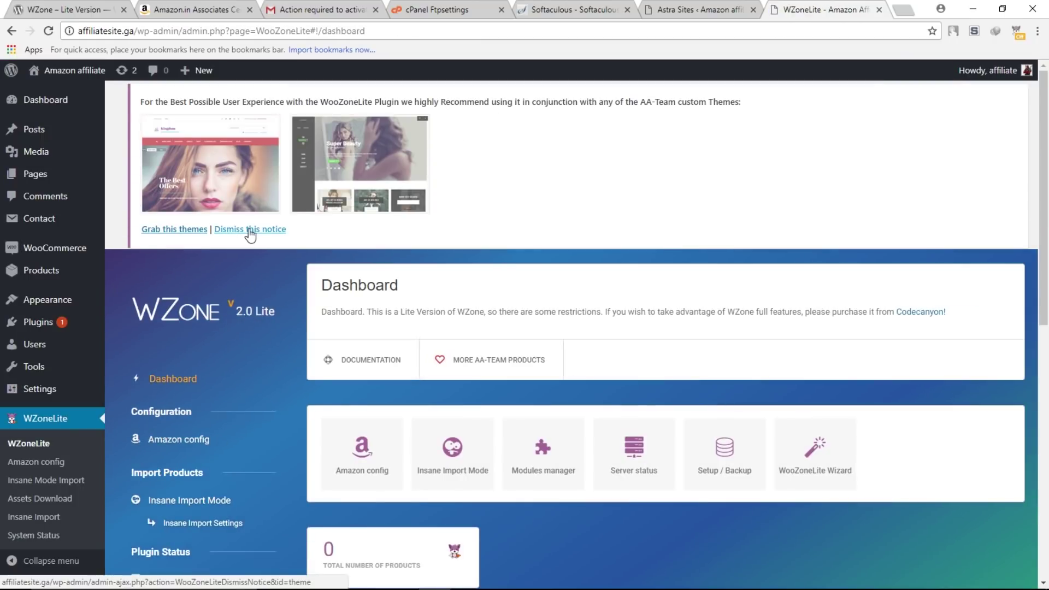
# Dismiss the recommended themes notice and open Insane Import Mode in WZoneLite.
pyautogui.click(248, 229)
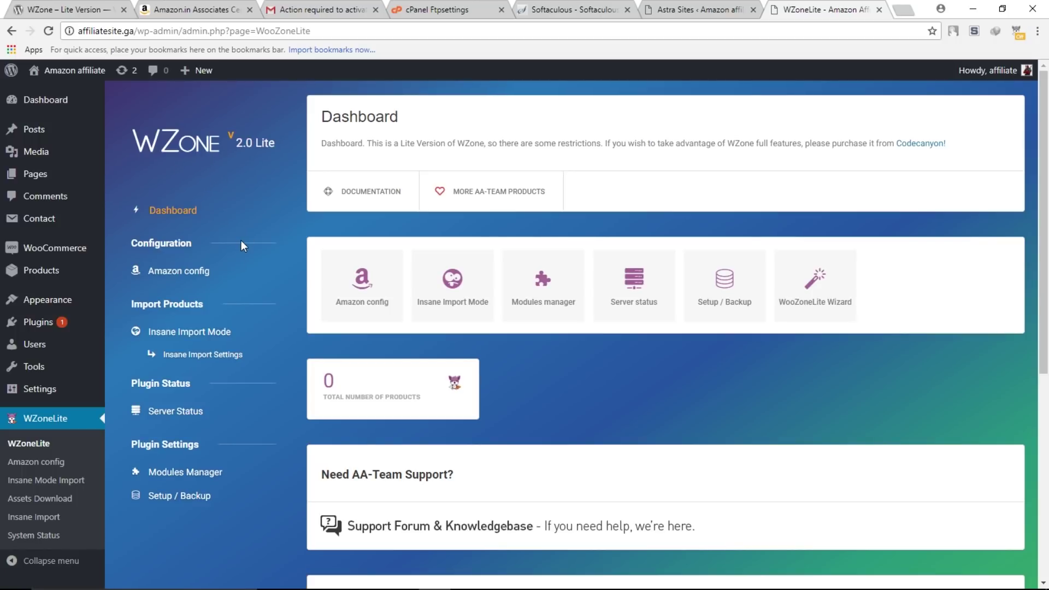
pyautogui.scroll(-1, 241, 241)
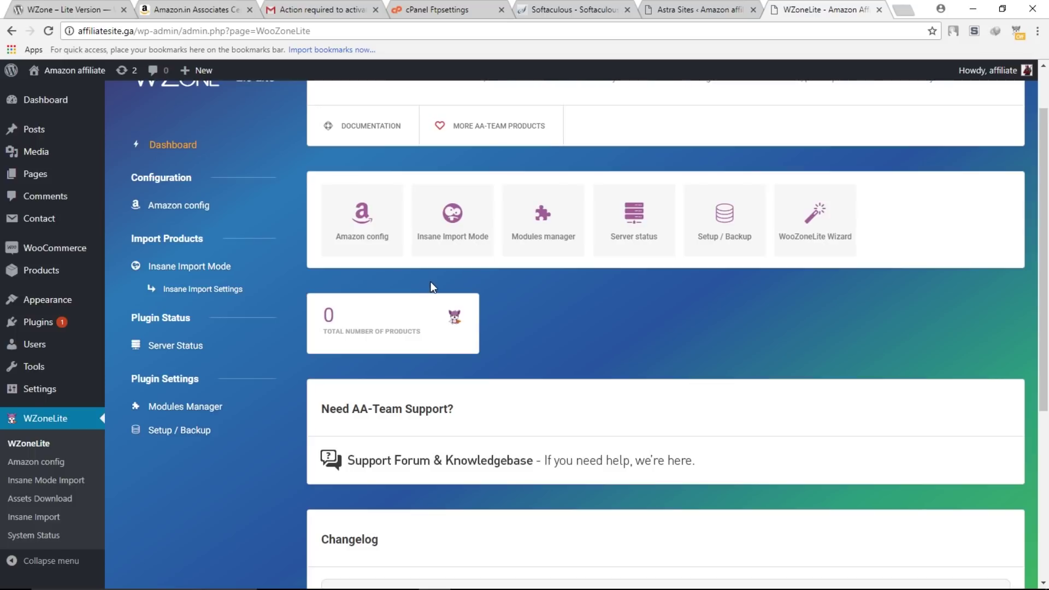
pyautogui.click(453, 247)
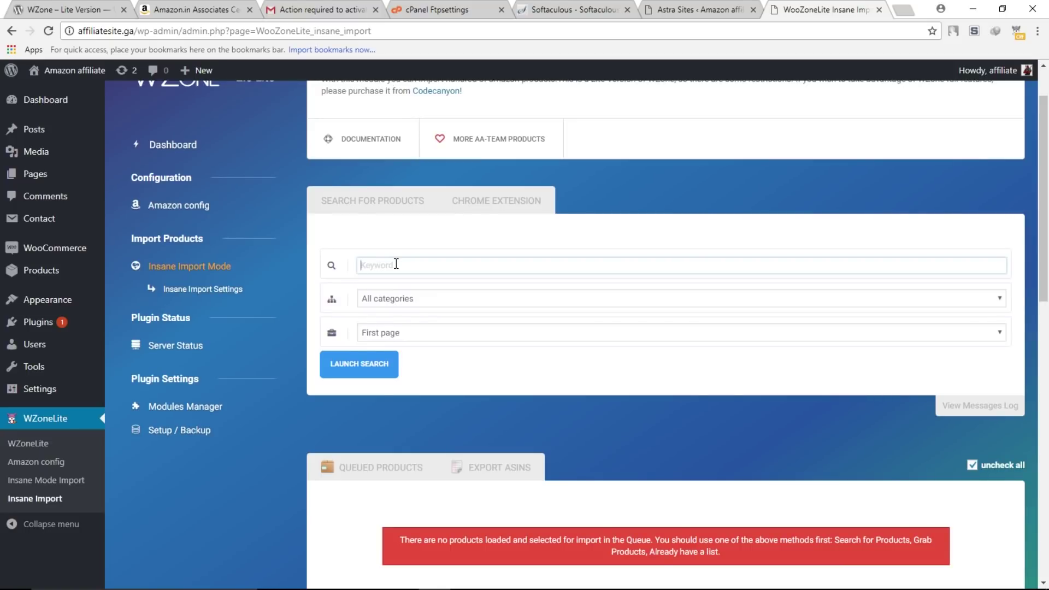
# Search Amazon for products with the suggested keyword "shirts for men" in the Apparel category.
pyautogui.click(396, 264)
pyautogui.write('shirt')
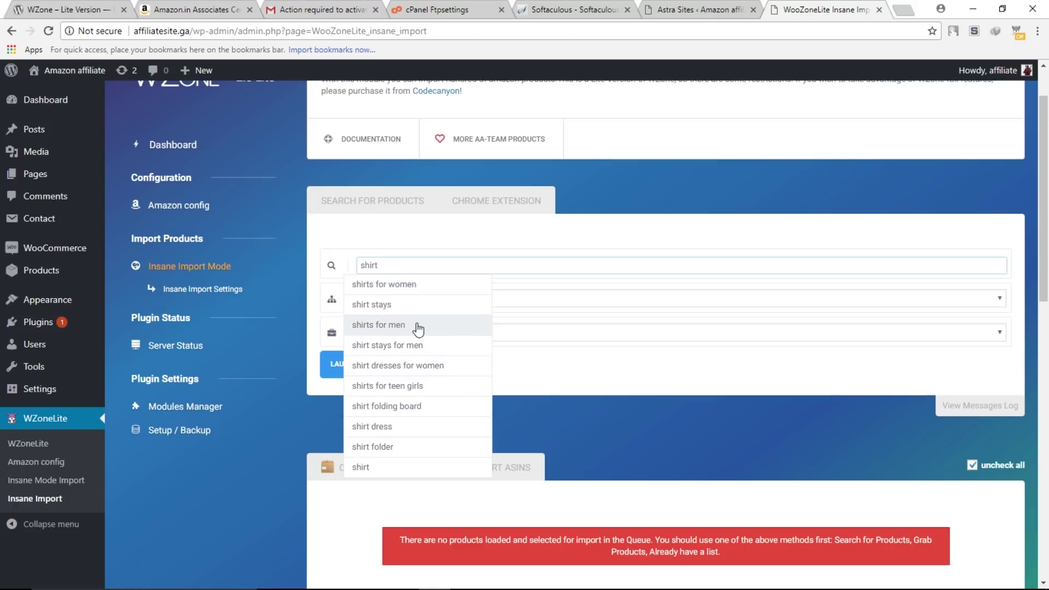
pyautogui.click(418, 327)
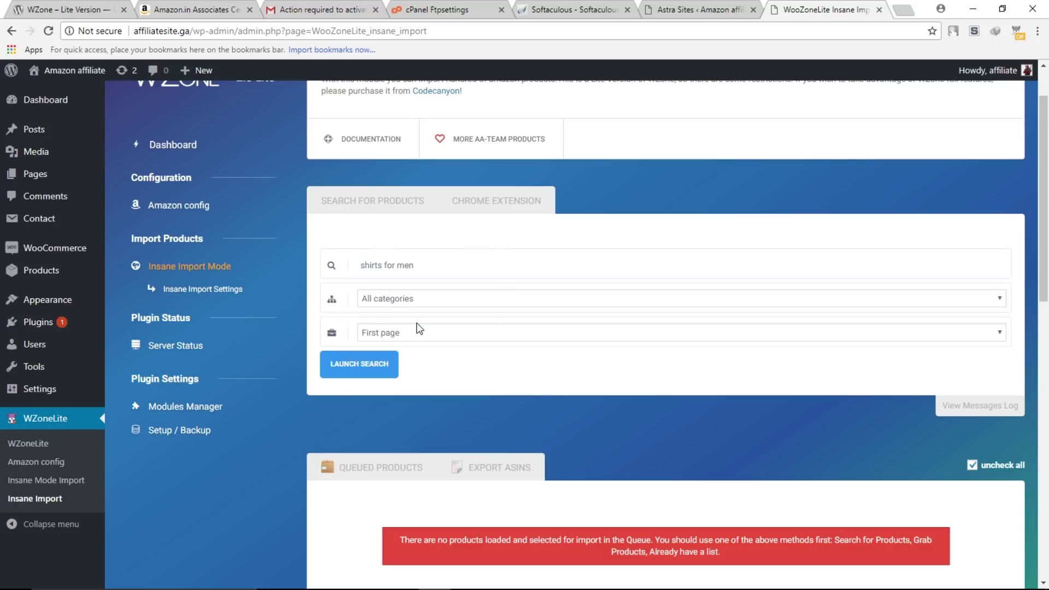
pyautogui.click(405, 302)
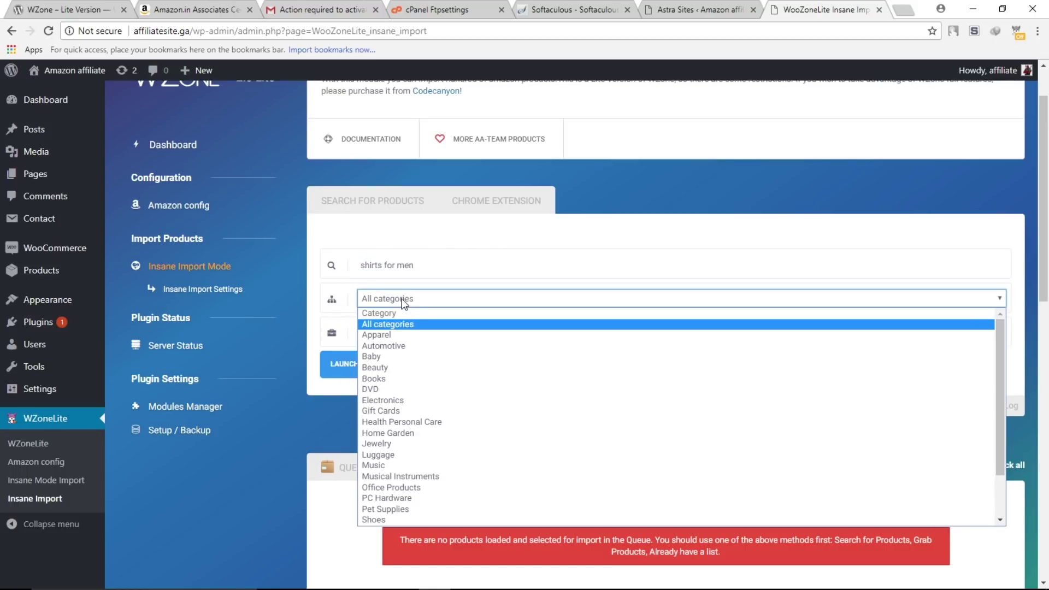
pyautogui.click(394, 335)
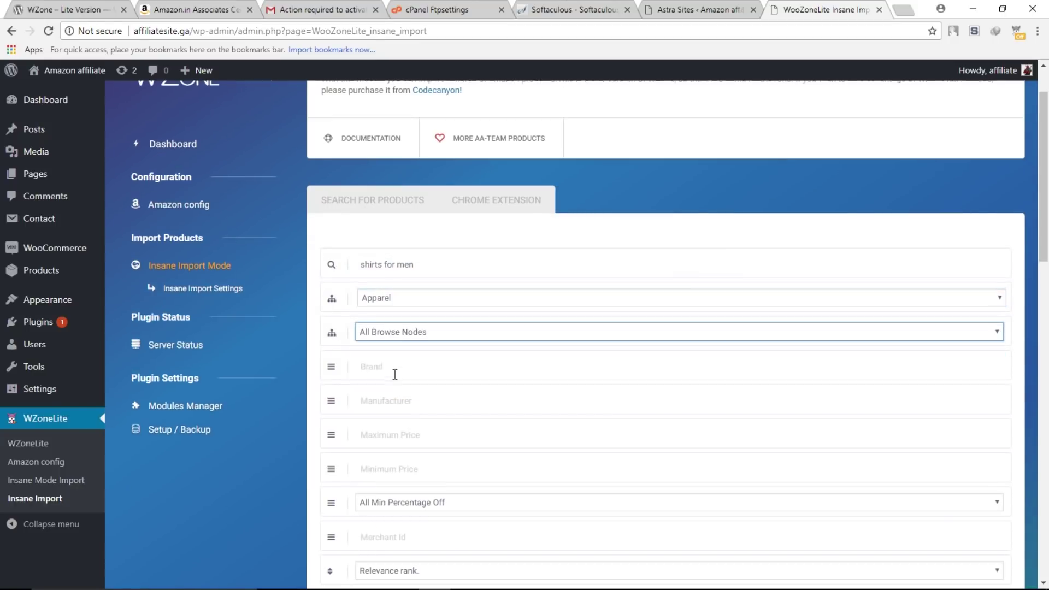
pyautogui.scroll(-5, 393, 370)
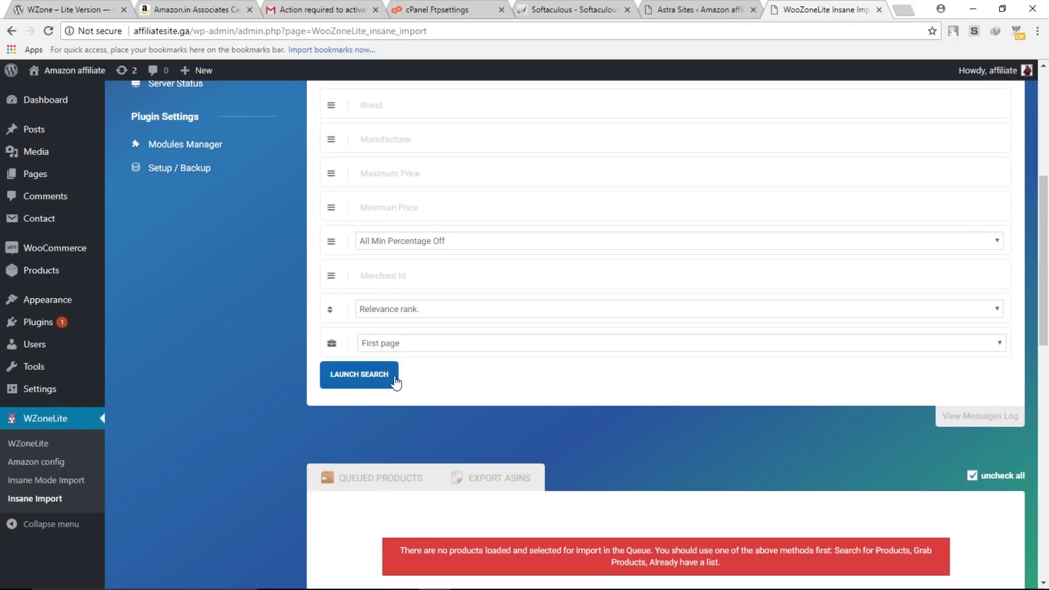
pyautogui.click(365, 386)
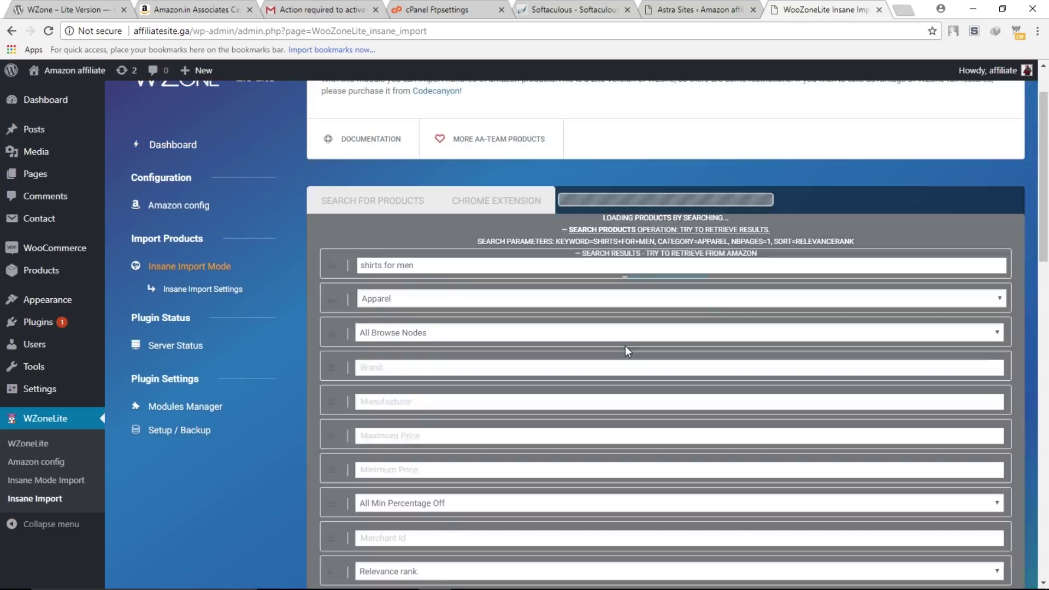
# Expand the queued products into the full list and look over the shirts selected for import.
pyautogui.scroll(-8, 625, 346)
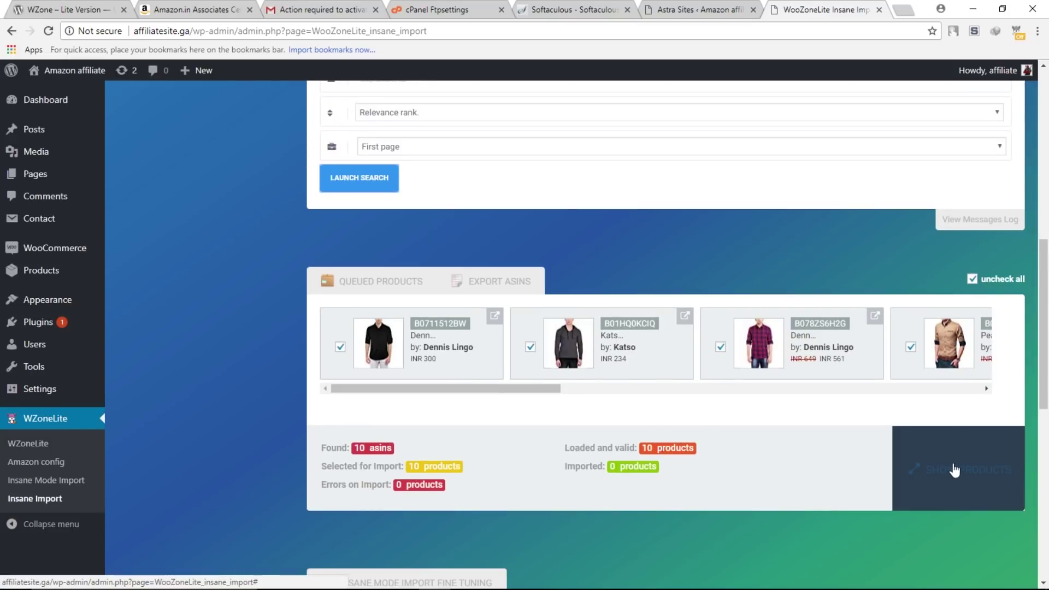
pyautogui.click(958, 464)
pyautogui.scroll(-4, 948, 469)
pyautogui.scroll(2, 572, 423)
pyautogui.scroll(1, 572, 423)
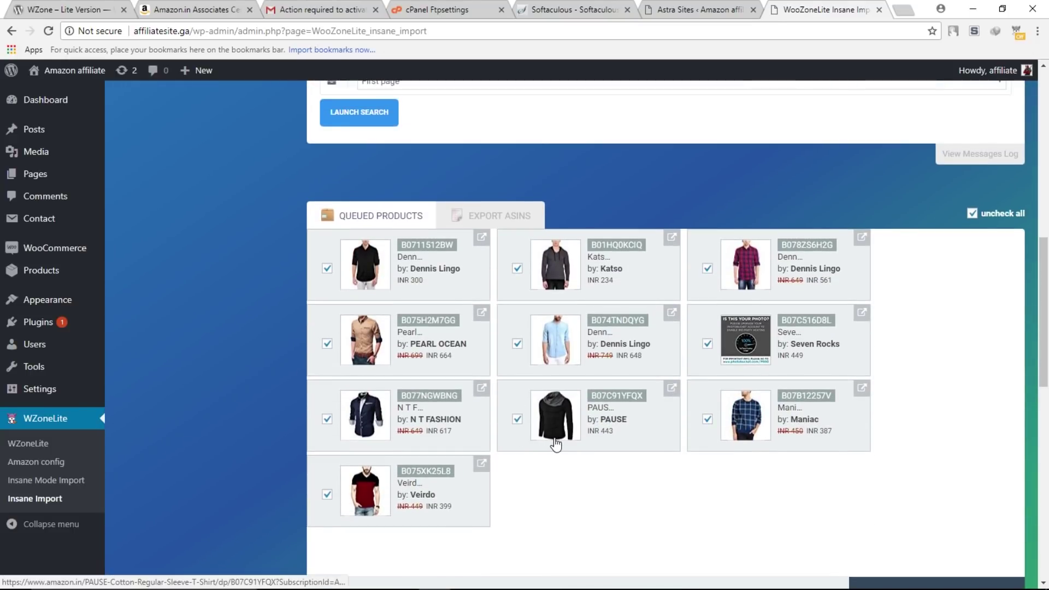
pyautogui.scroll(2, 556, 444)
pyautogui.scroll(-2, 322, 456)
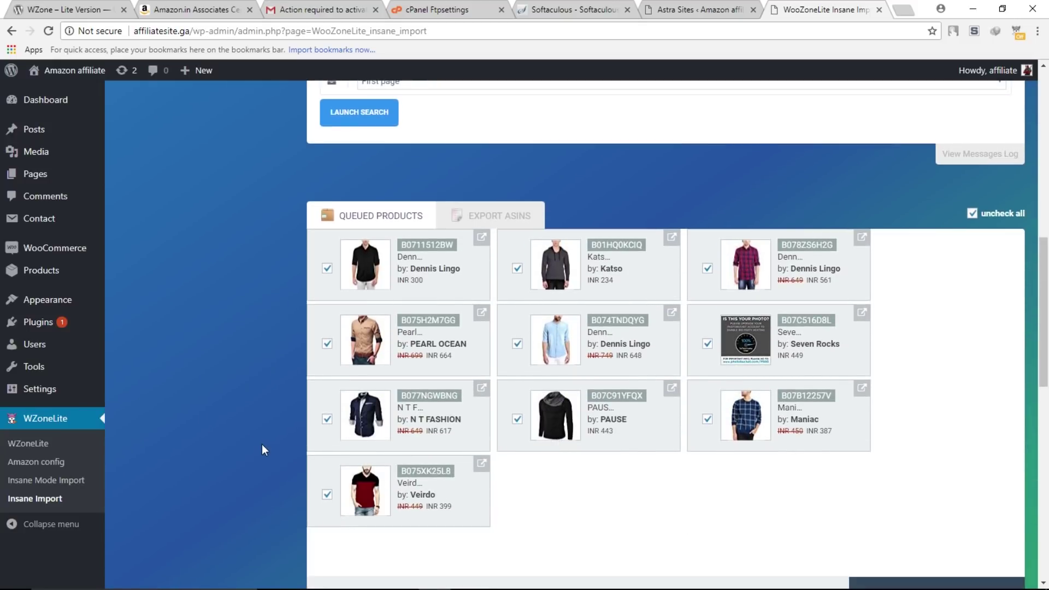
pyautogui.scroll(-1, 261, 444)
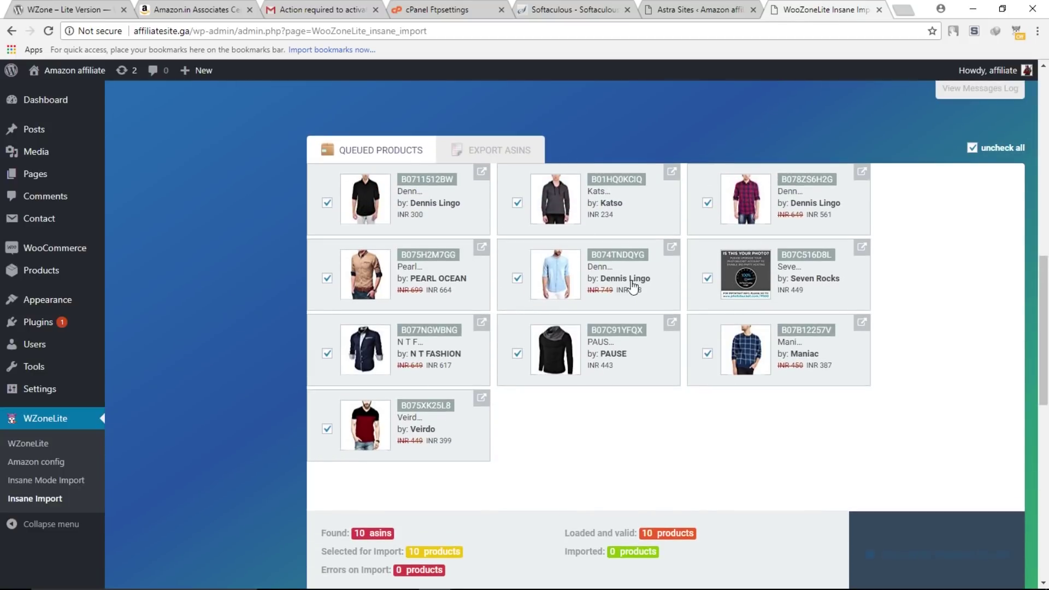
# Import all queued products using the category from Amazon, and close the import progress box once it finishes.
pyautogui.scroll(-10, 645, 386)
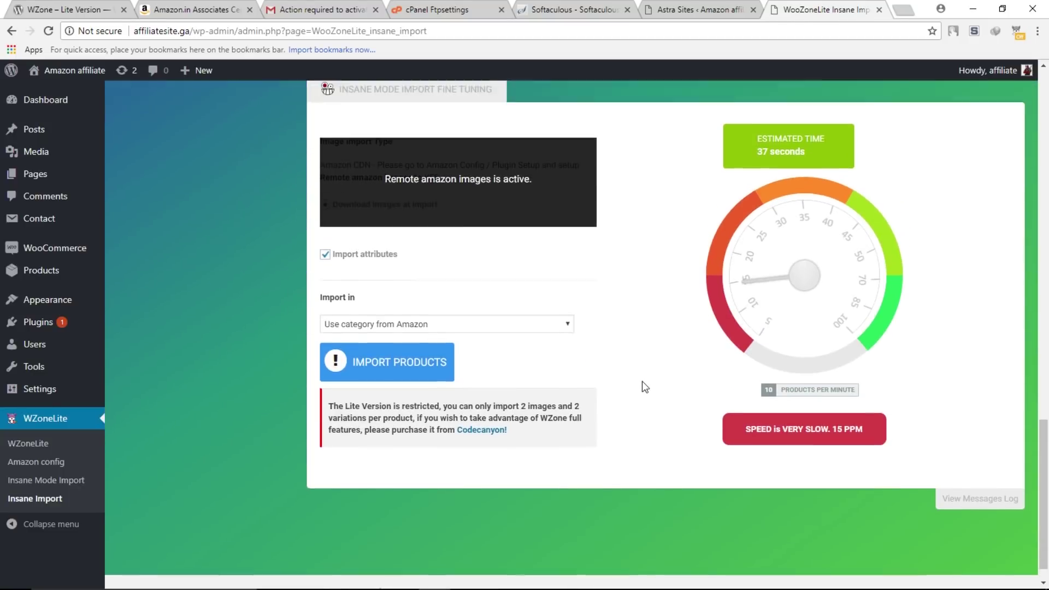
pyautogui.scroll(-1, 644, 387)
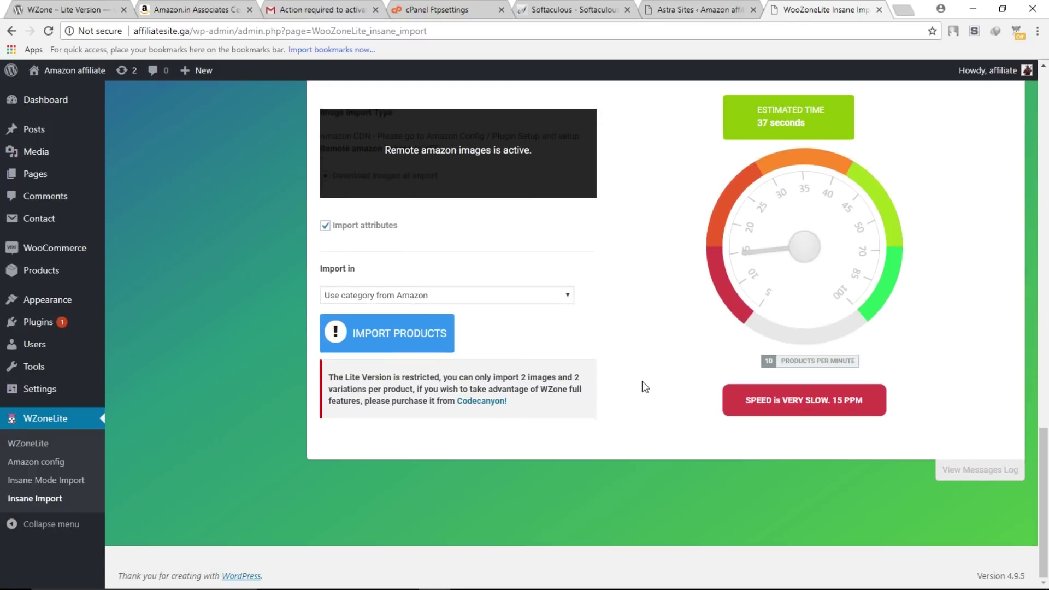
pyautogui.click(398, 341)
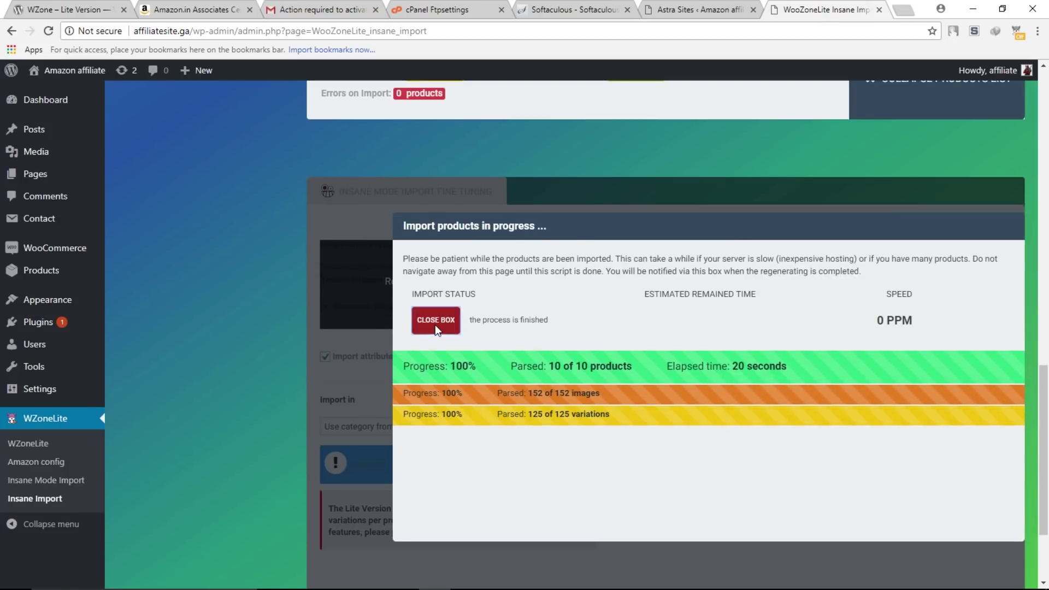
pyautogui.click(435, 322)
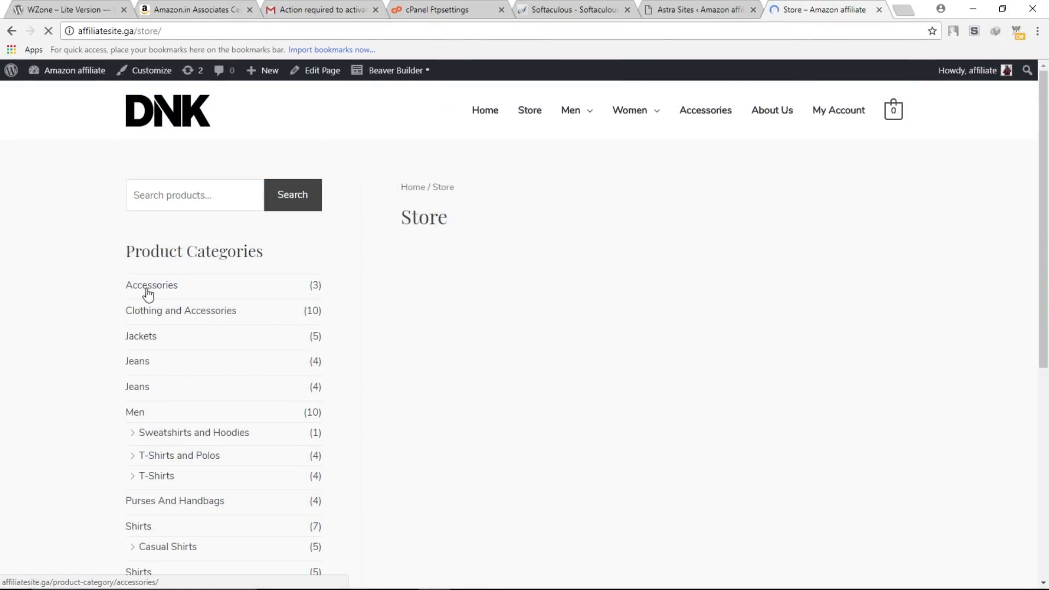
# Open the store's T-Shirts and Polos category and look over the Maniac Men's Fullsleeve Checked Navy Cotton T-Shirt's product page.
pyautogui.scroll(-3, 143, 295)
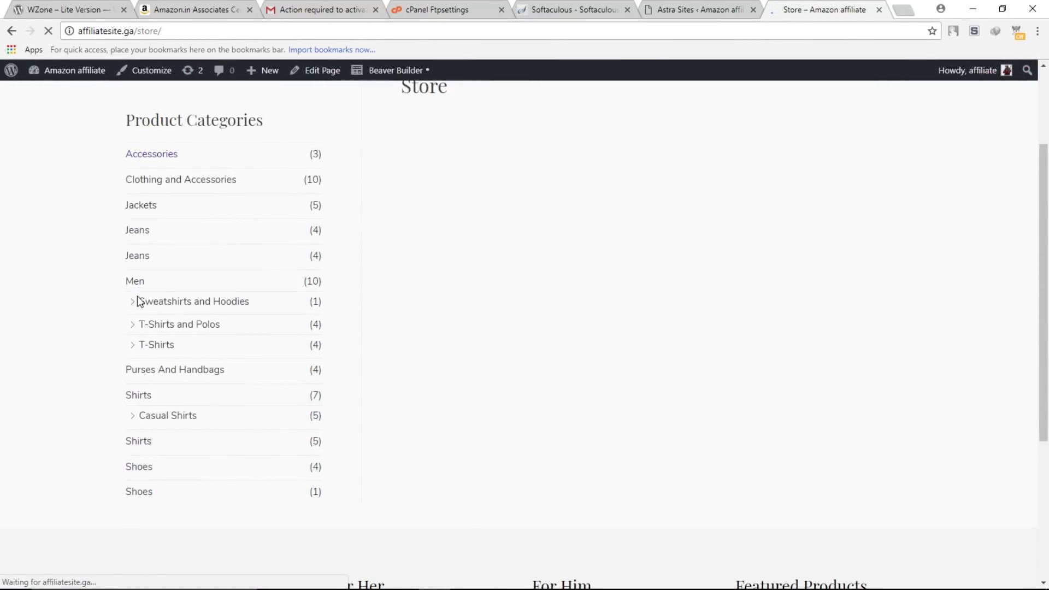
pyautogui.click(162, 325)
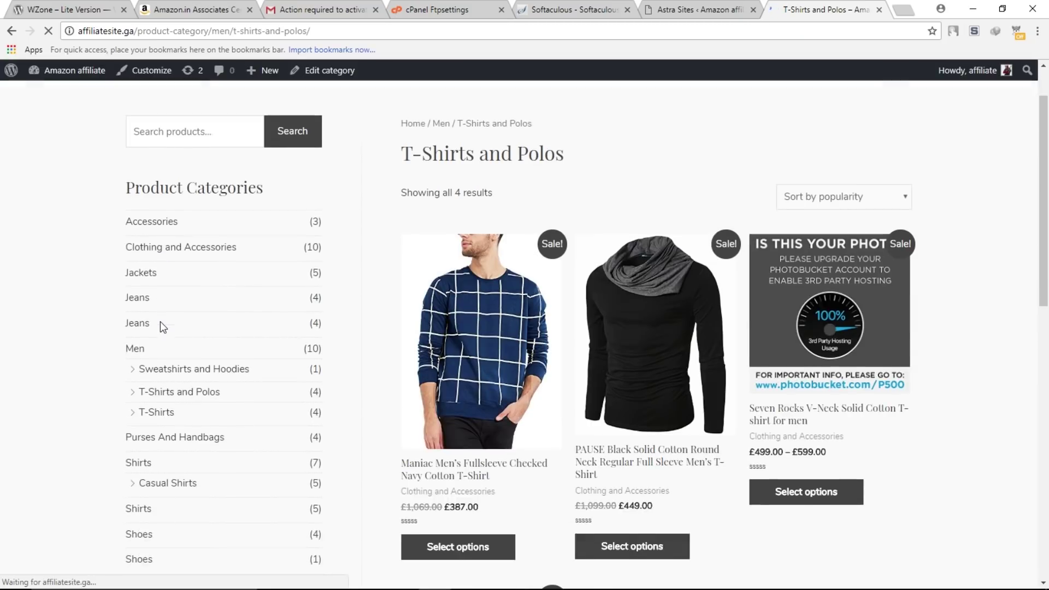
pyautogui.scroll(-2, 159, 322)
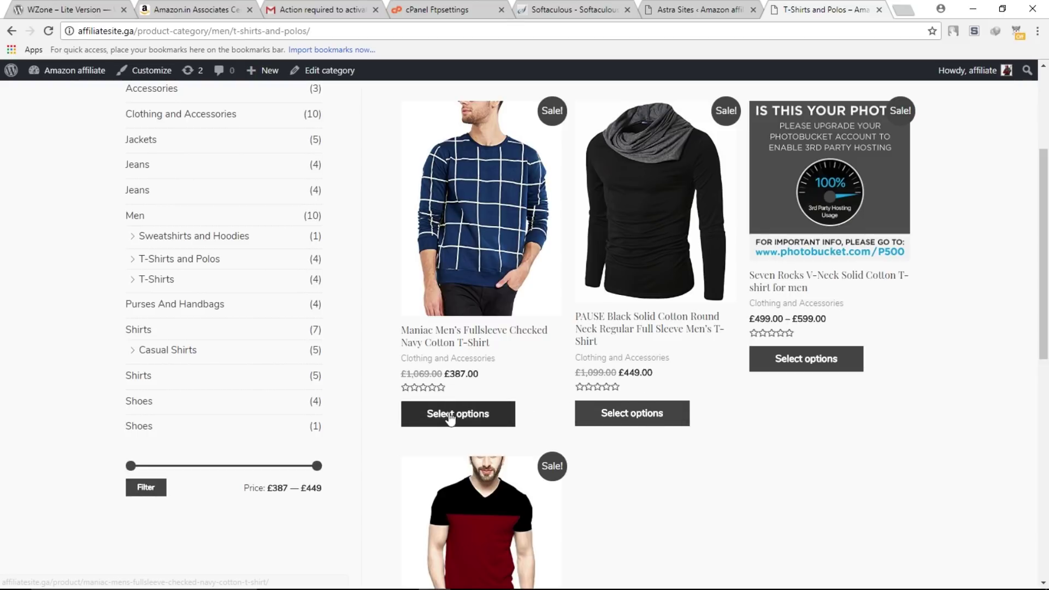
pyautogui.click(488, 421)
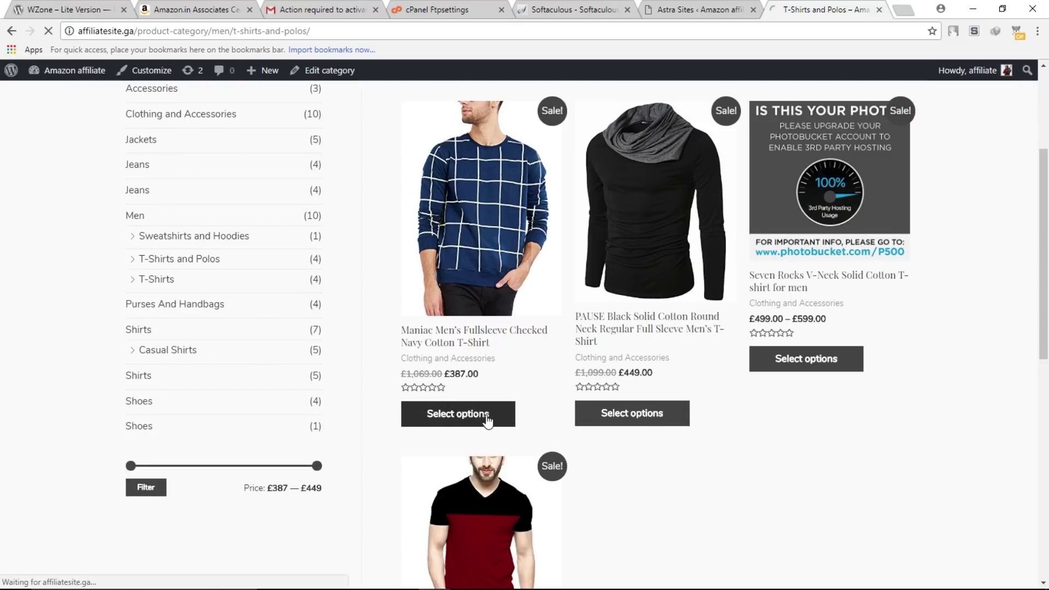
pyautogui.scroll(-9, 526, 366)
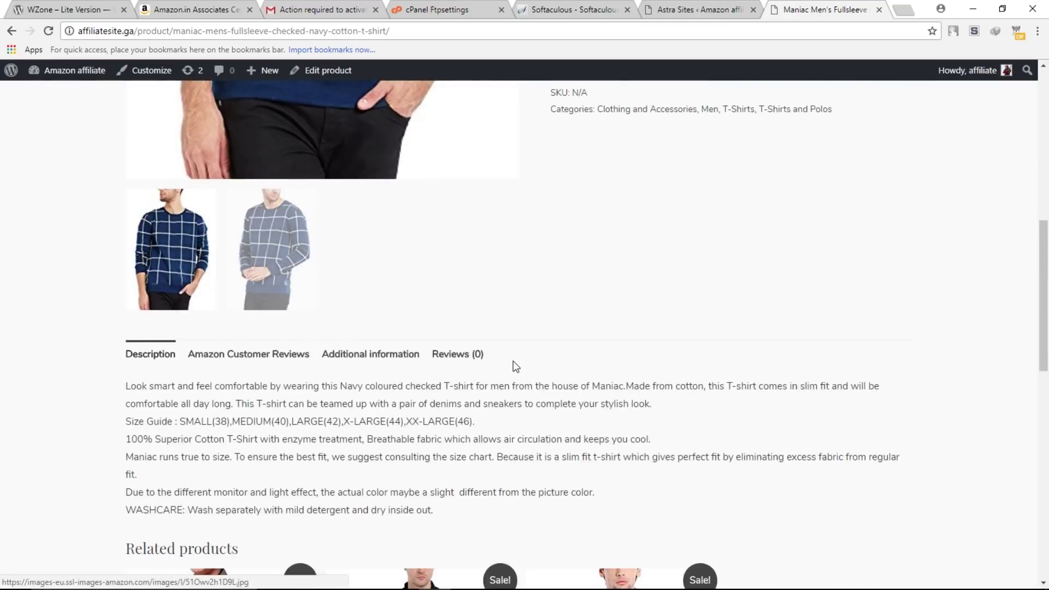
pyautogui.scroll(9, 541, 368)
pyautogui.scroll(-2, 541, 368)
# Choose the color Black and size Medium for the Maniac T-shirt and add it to the cart.
pyautogui.click(616, 338)
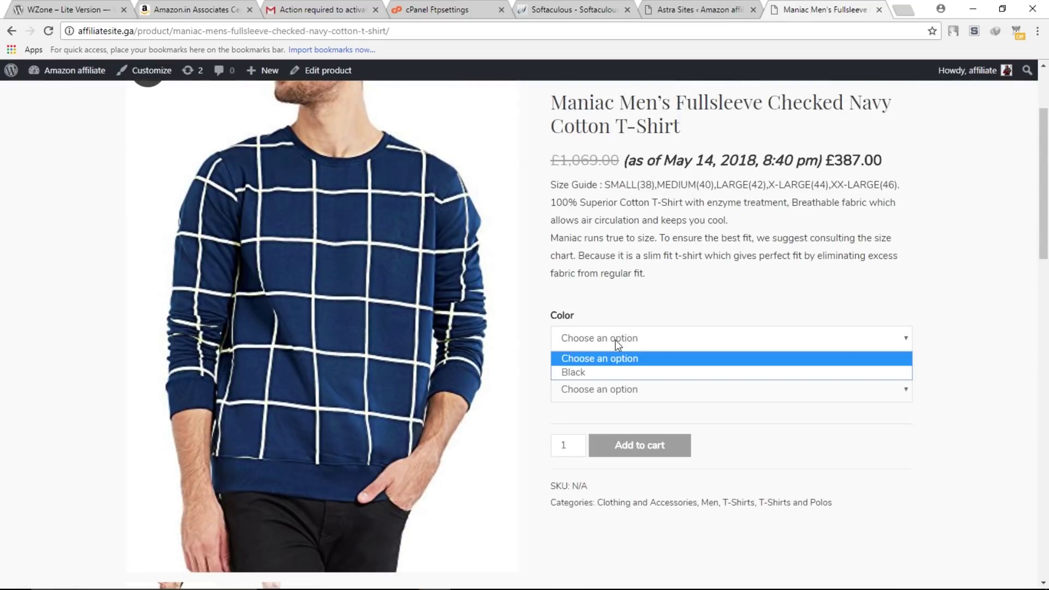
pyautogui.click(603, 370)
pyautogui.click(619, 389)
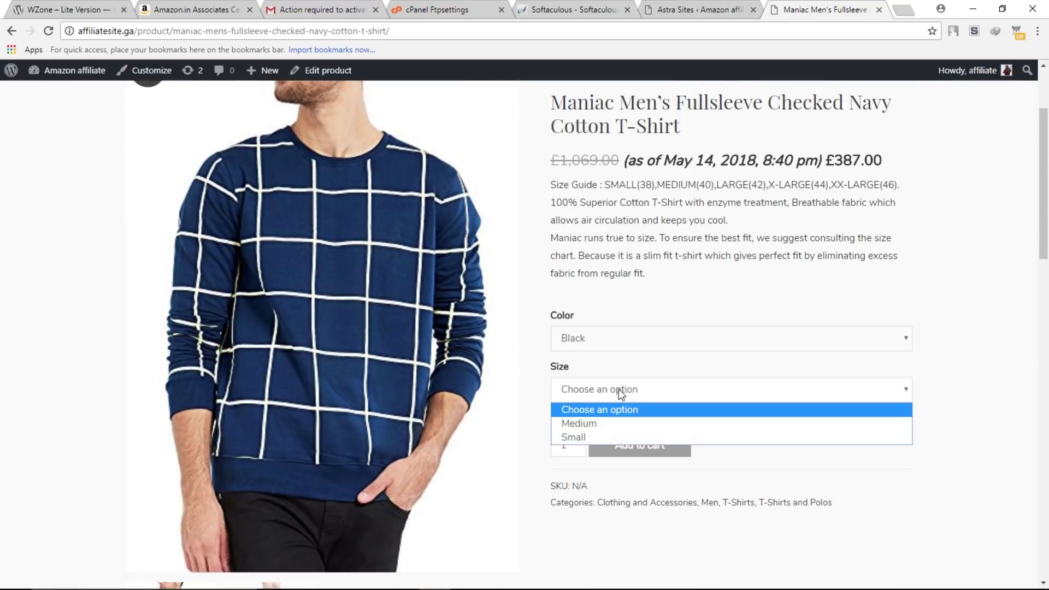
pyautogui.click(603, 424)
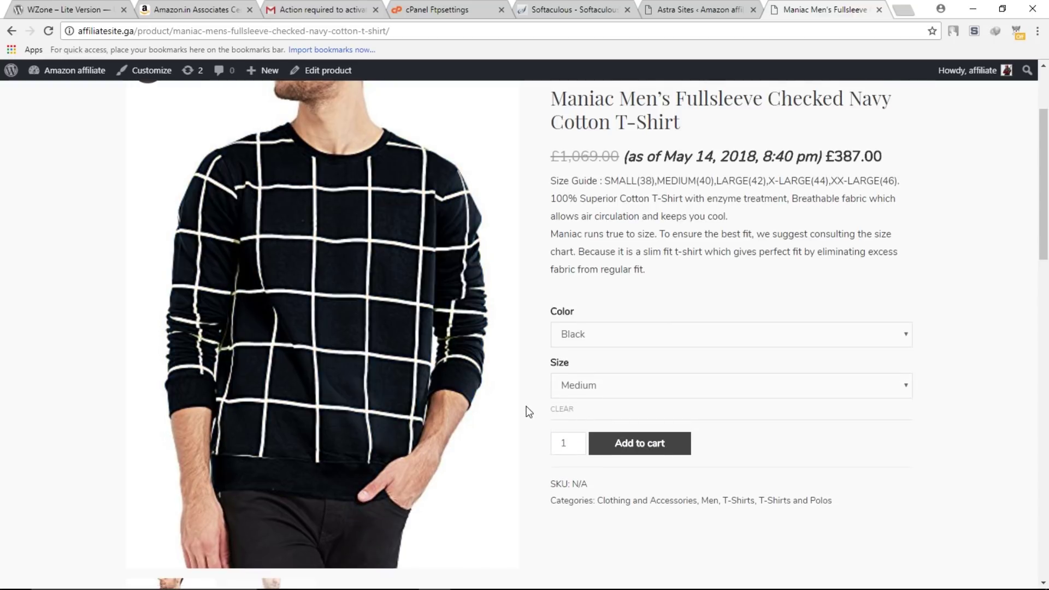
pyautogui.scroll(-2, 526, 406)
pyautogui.click(650, 320)
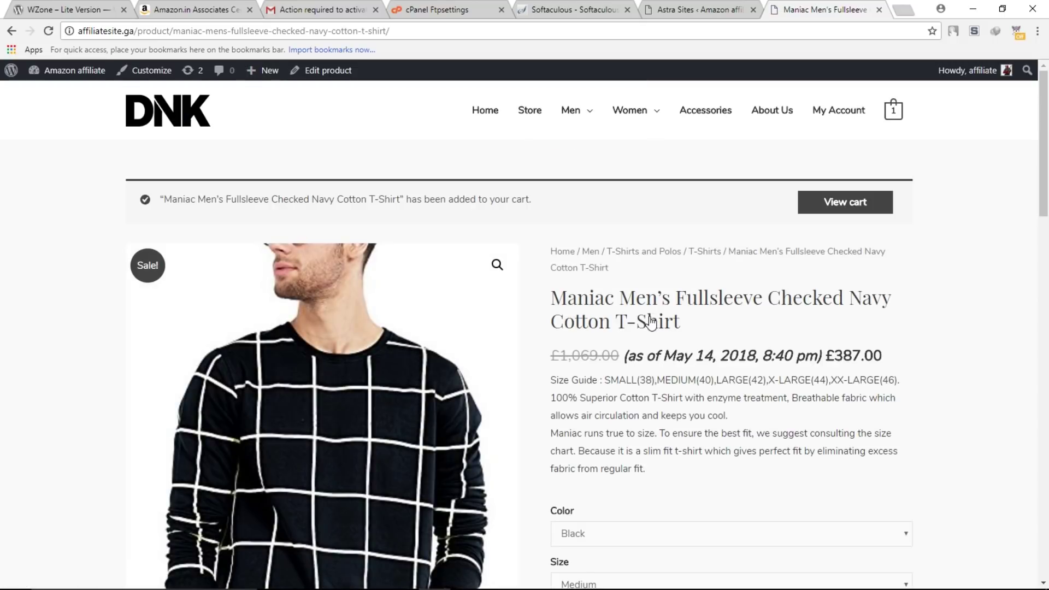
# View the cart, check the T-shirt's price and proceed to checkout.
pyautogui.click(840, 210)
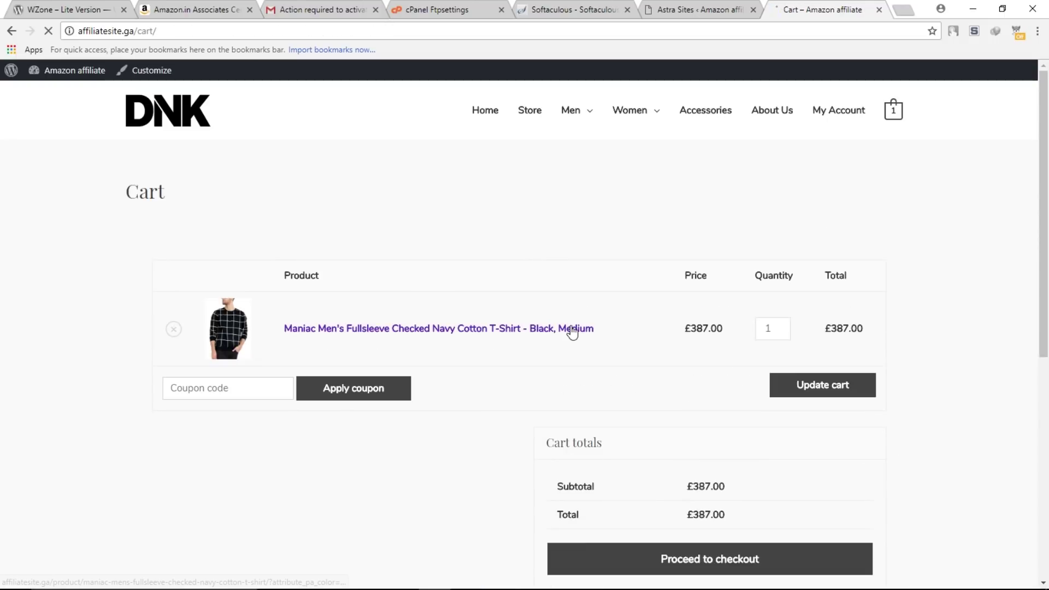
pyautogui.scroll(-1, 573, 332)
pyautogui.scroll(-1, 572, 331)
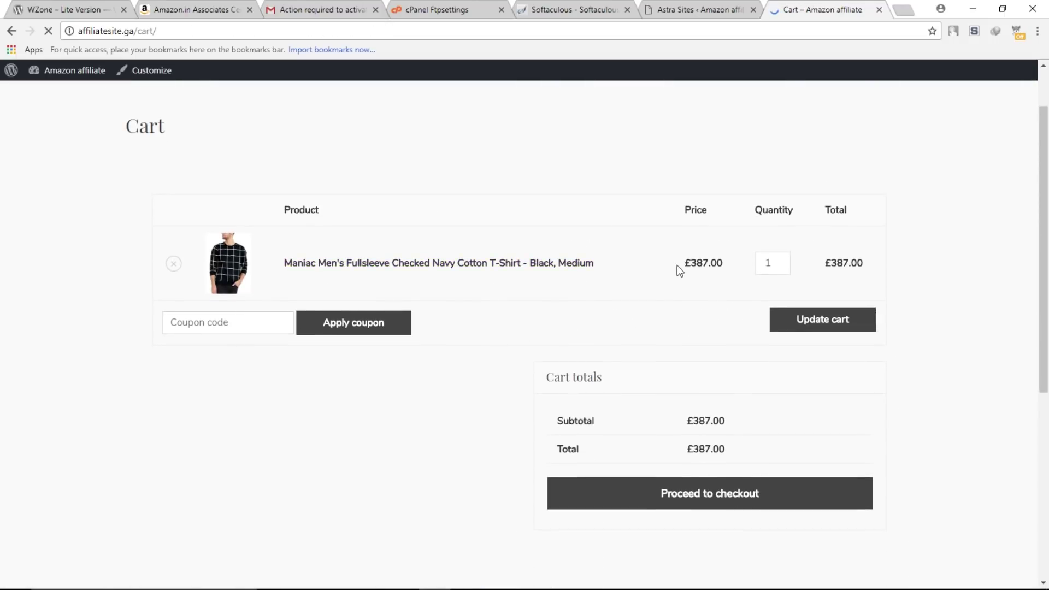
pyautogui.moveTo(685, 264); pyautogui.dragTo(719, 265)
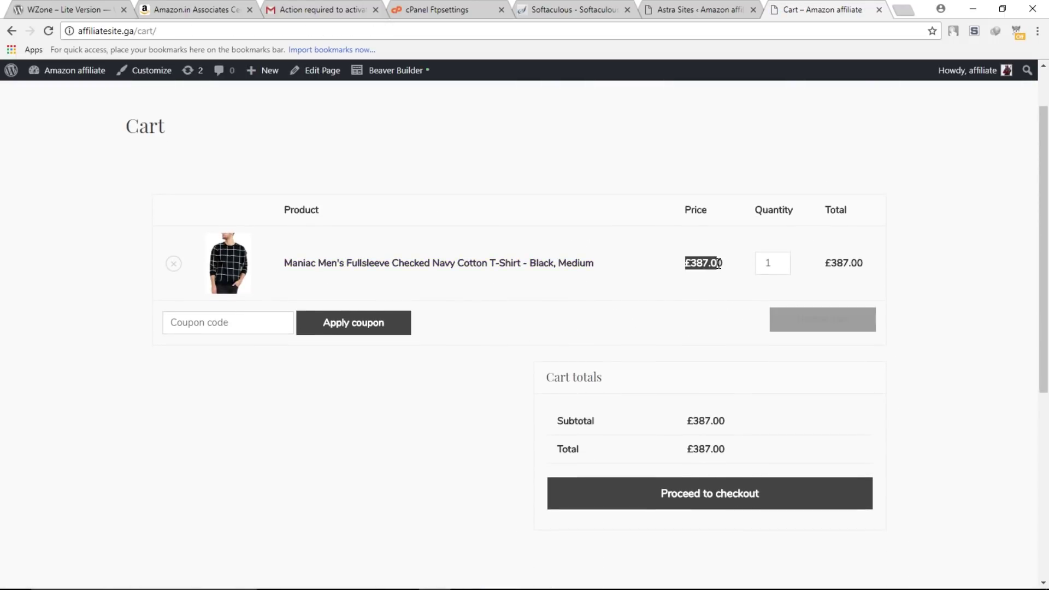
pyautogui.click(726, 267)
pyautogui.scroll(-3, 487, 471)
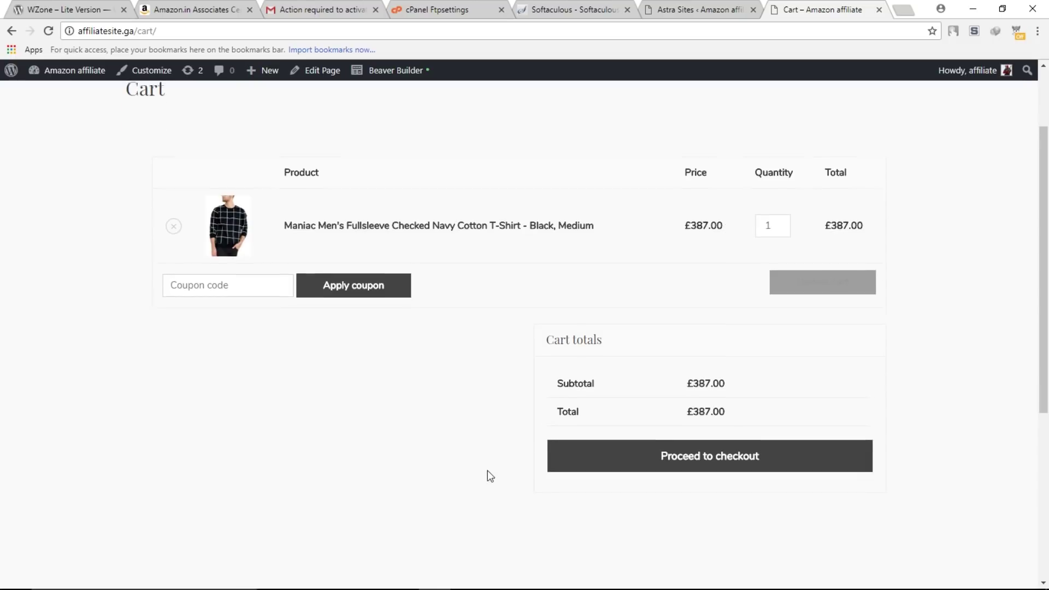
pyautogui.click(707, 367)
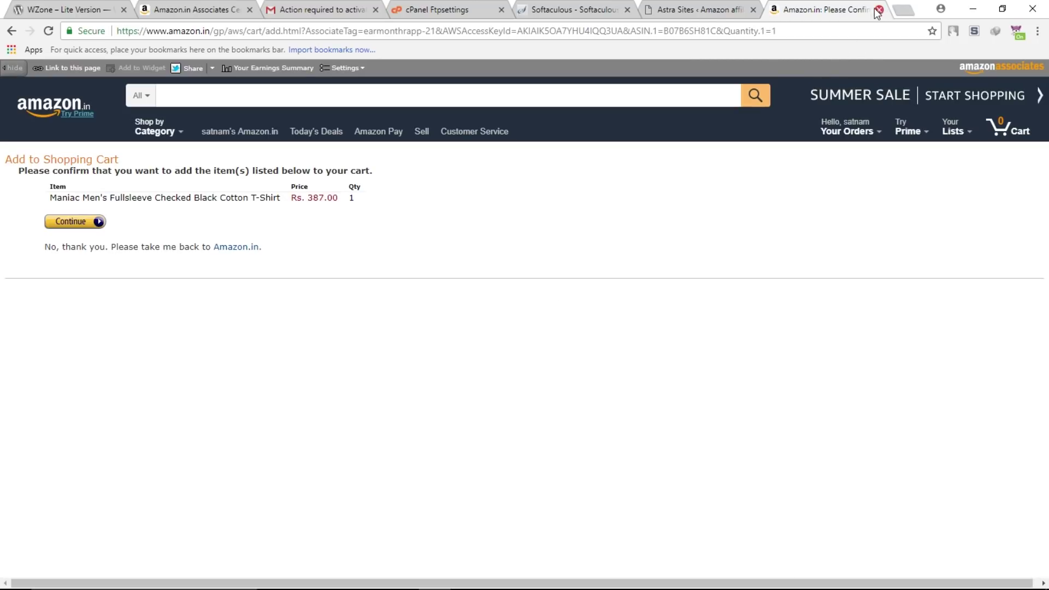
# Go back from the Amazon confirmation page to the store's product page and open the site's WordPress dashboard.
pyautogui.click(11, 33)
pyautogui.click(10, 31)
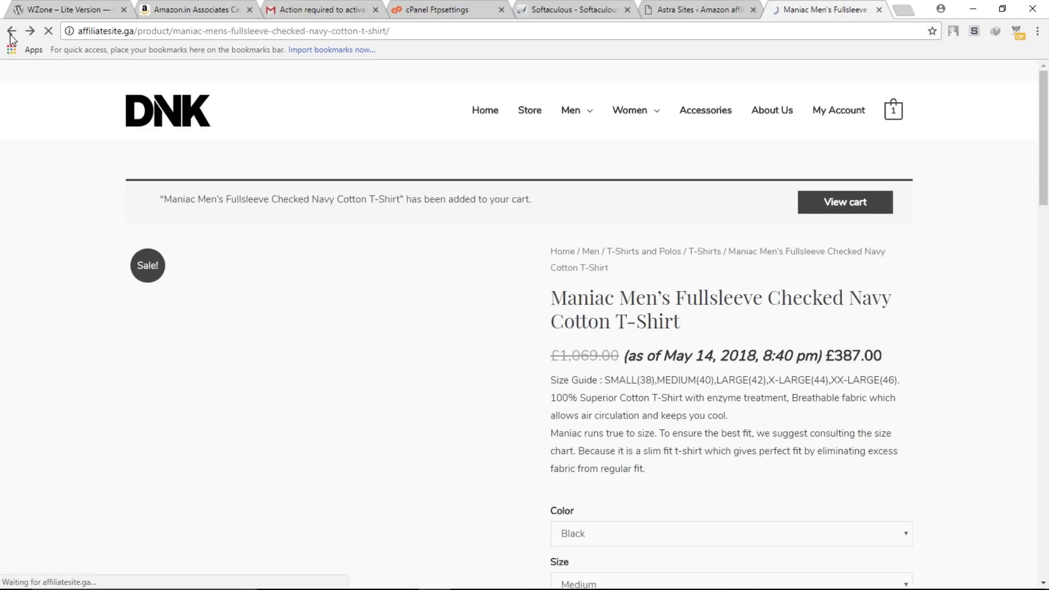
pyautogui.moveTo(60, 71)
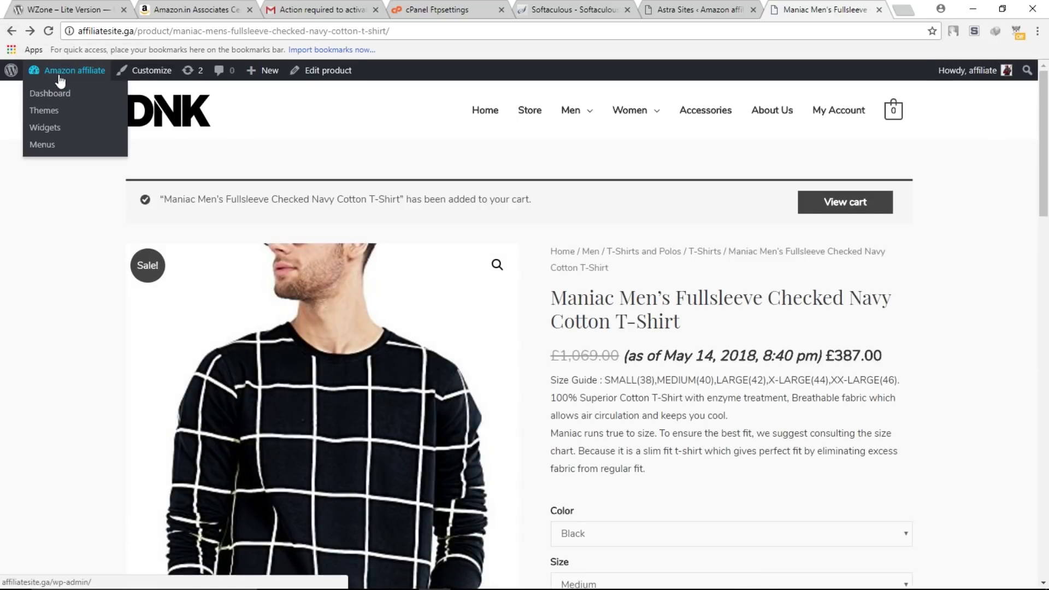
pyautogui.click(58, 92)
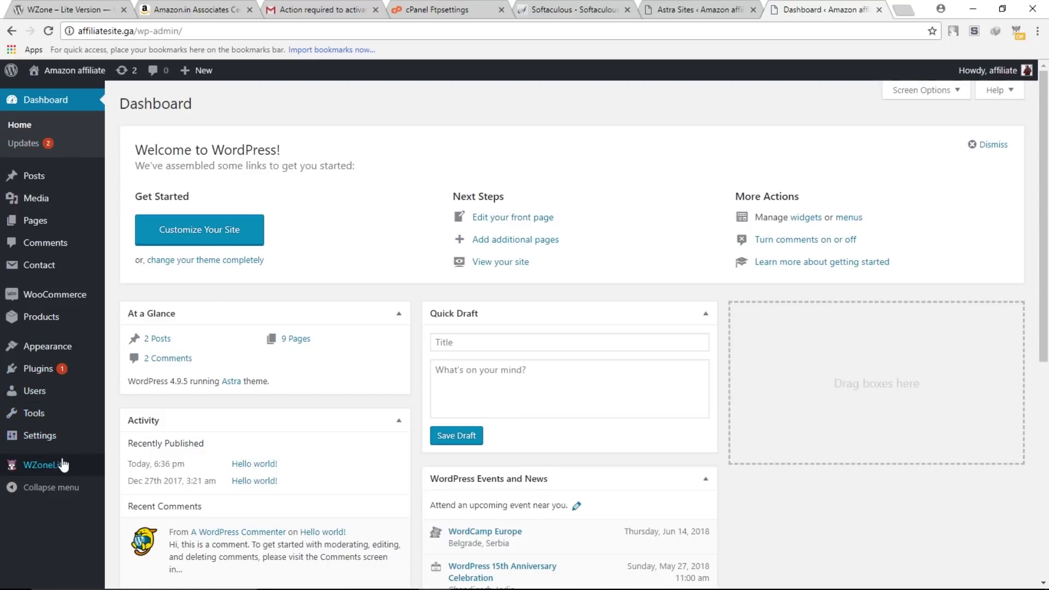
pyautogui.moveTo(61, 472)
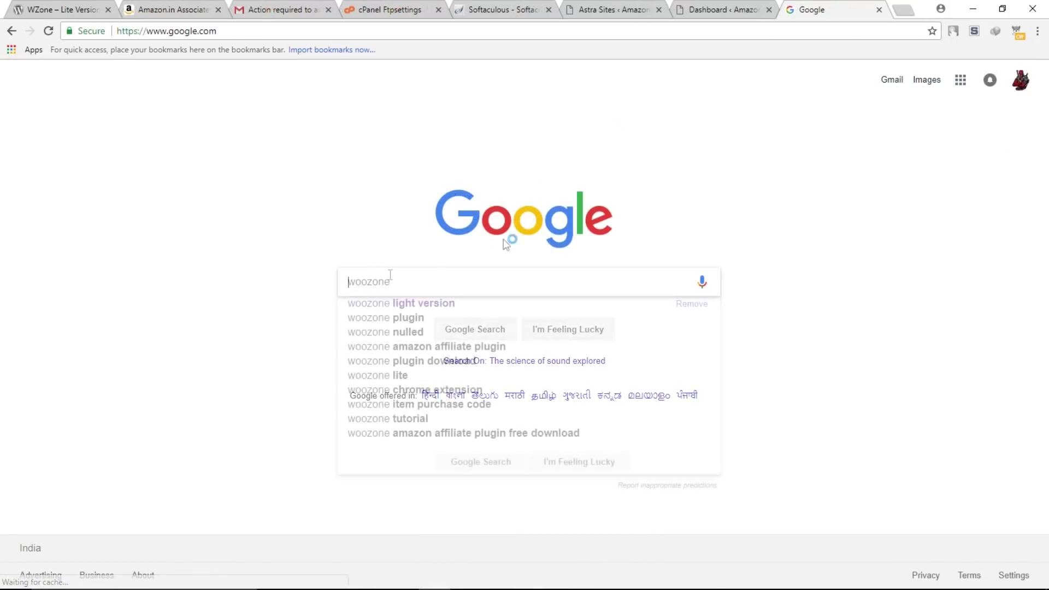
# Search Google for woozone and examine the price and bundled plugins on CodeCanyon's WooZone - Amazon Associates Bundle Pack page.
pyautogui.press('Return')
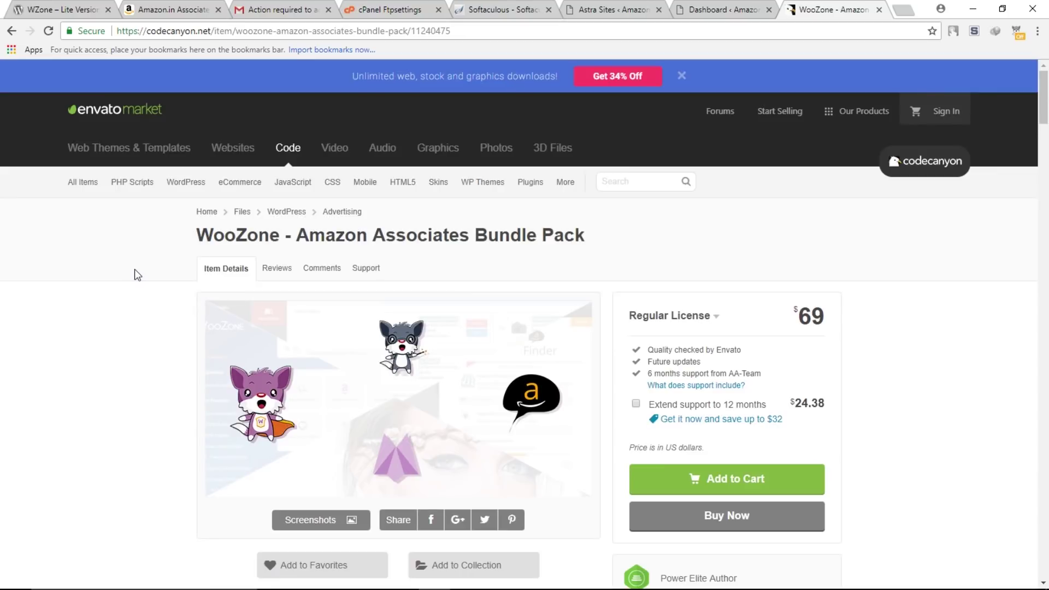
pyautogui.scroll(-6, 135, 274)
pyautogui.scroll(5, 135, 273)
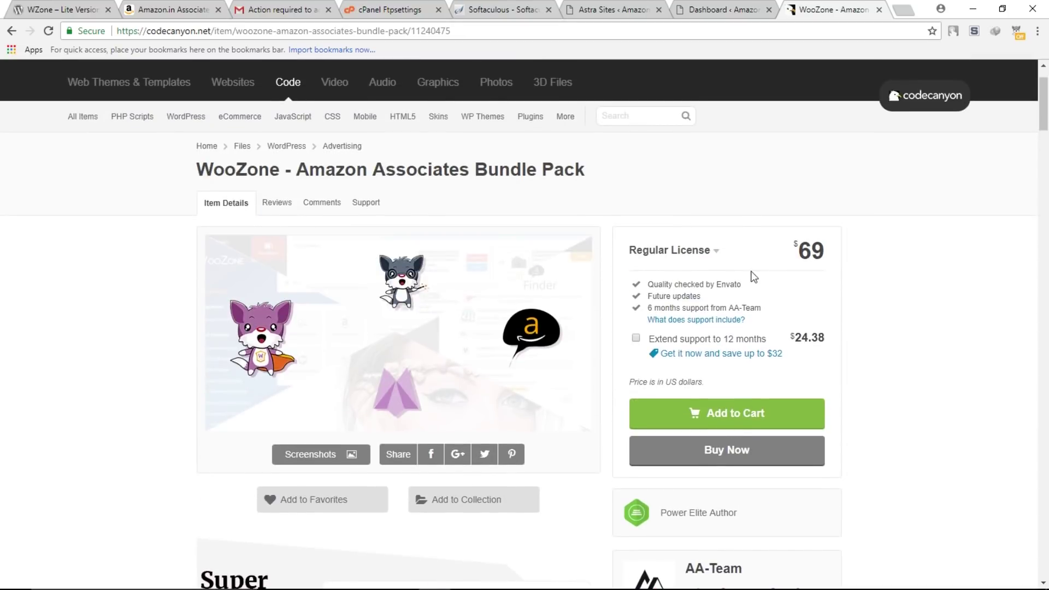
pyautogui.scroll(-5, 179, 339)
pyautogui.scroll(4, 173, 335)
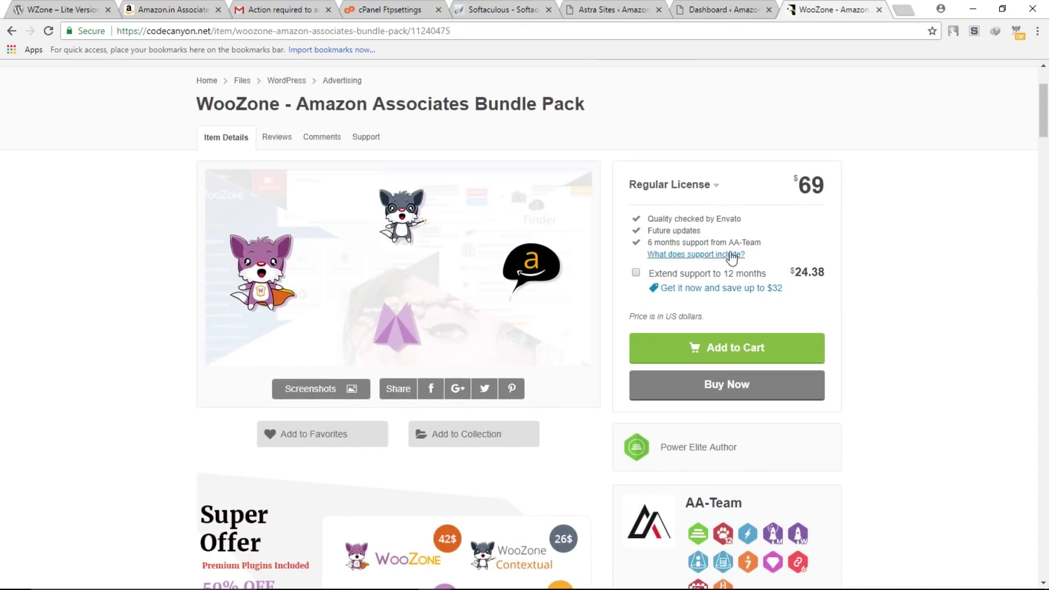
pyautogui.scroll(-10, 103, 375)
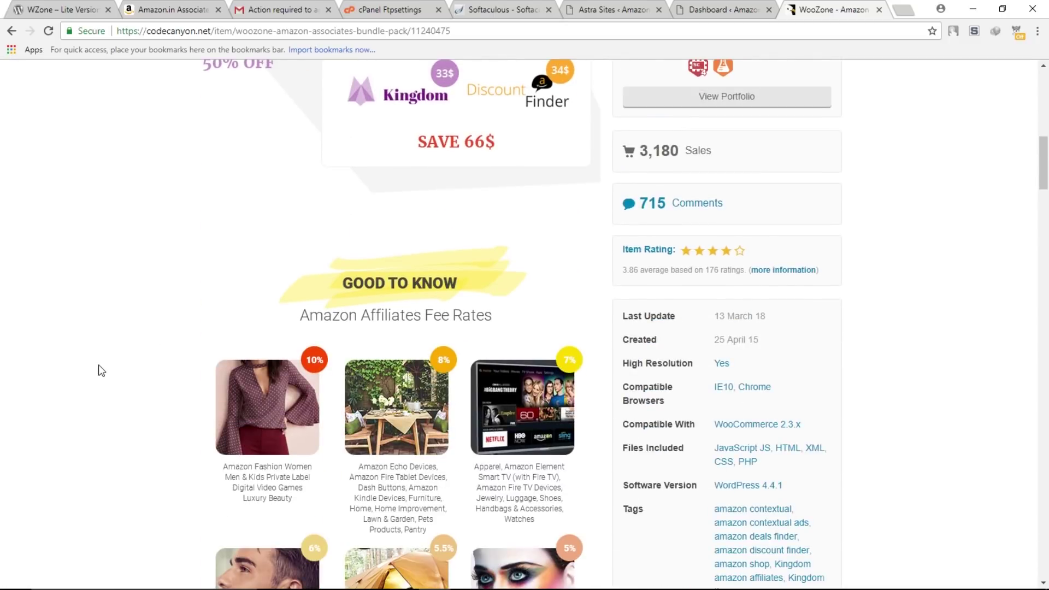
pyautogui.scroll(4, 106, 361)
pyautogui.scroll(-11, 164, 324)
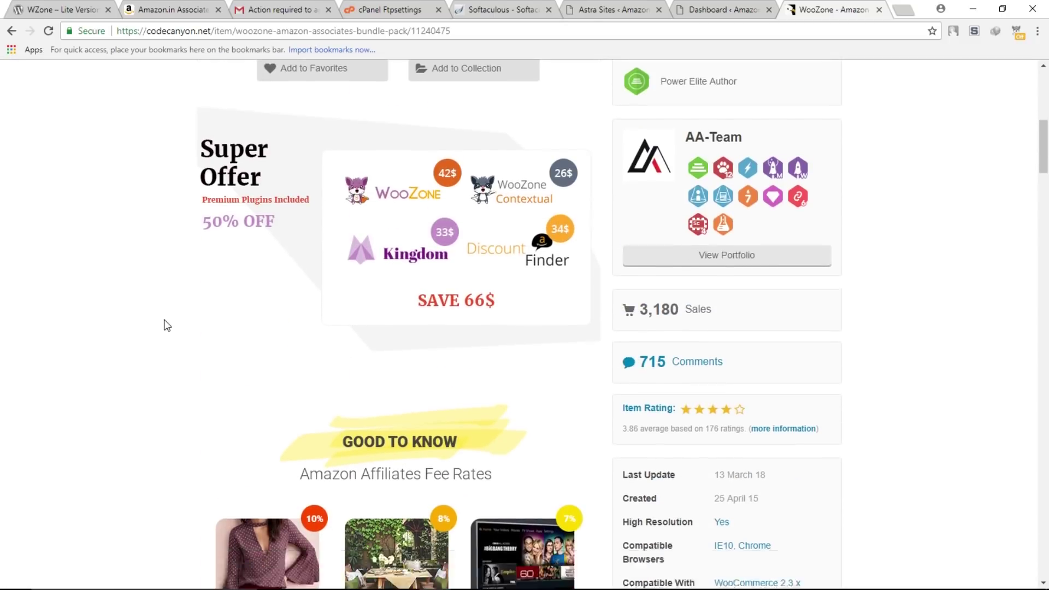
pyautogui.scroll(-1, 157, 323)
pyautogui.scroll(12, 157, 323)
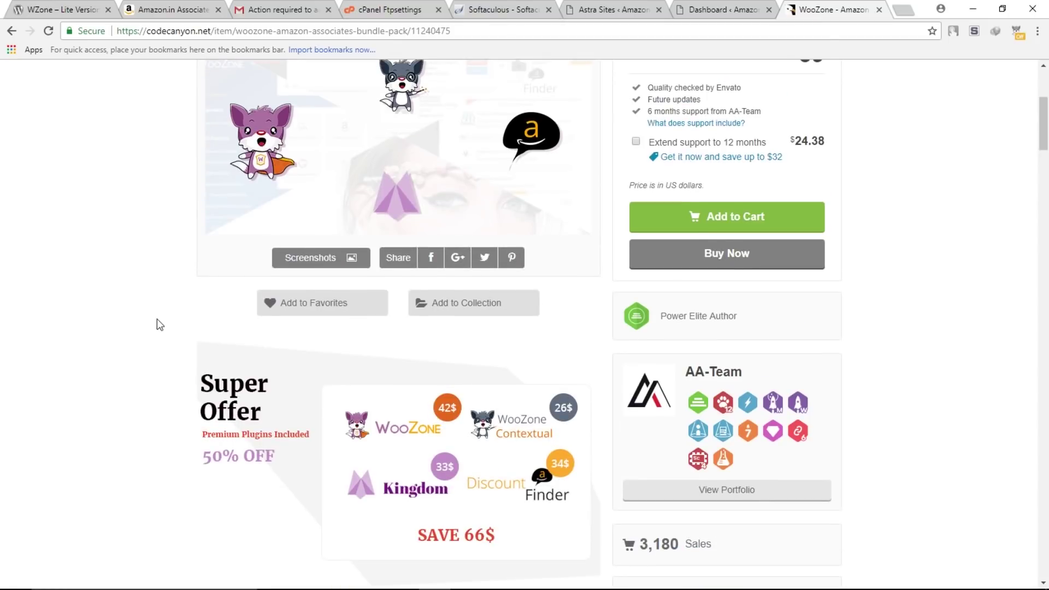
pyautogui.scroll(-2, 157, 323)
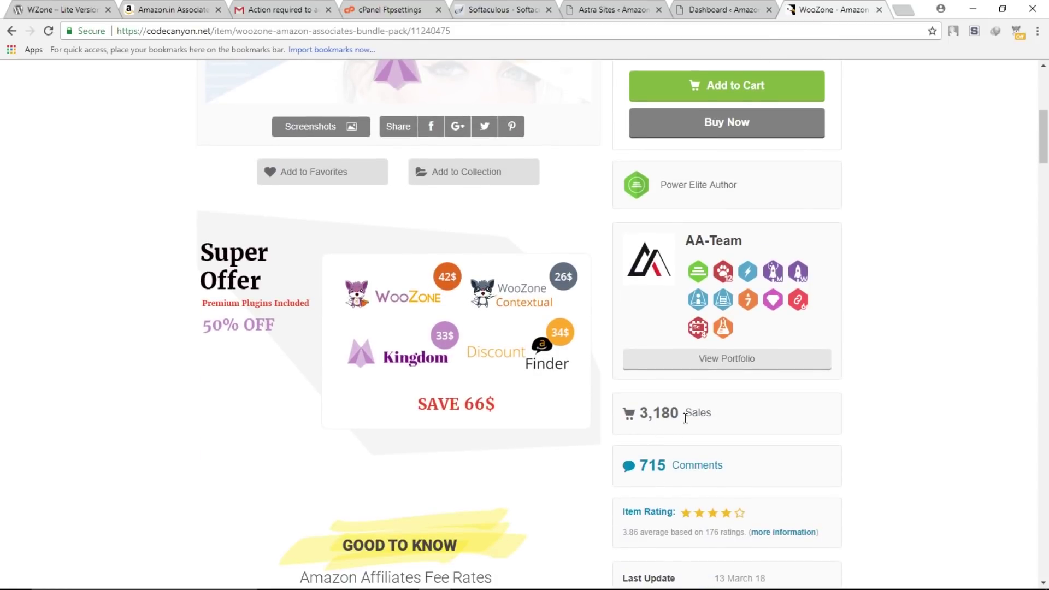
# Check the sales figure and the item title on the WooZone bundle's CodeCanyon page.
pyautogui.moveTo(686, 418); pyautogui.dragTo(713, 417)
pyautogui.click(639, 417)
pyautogui.scroll(7, 920, 399)
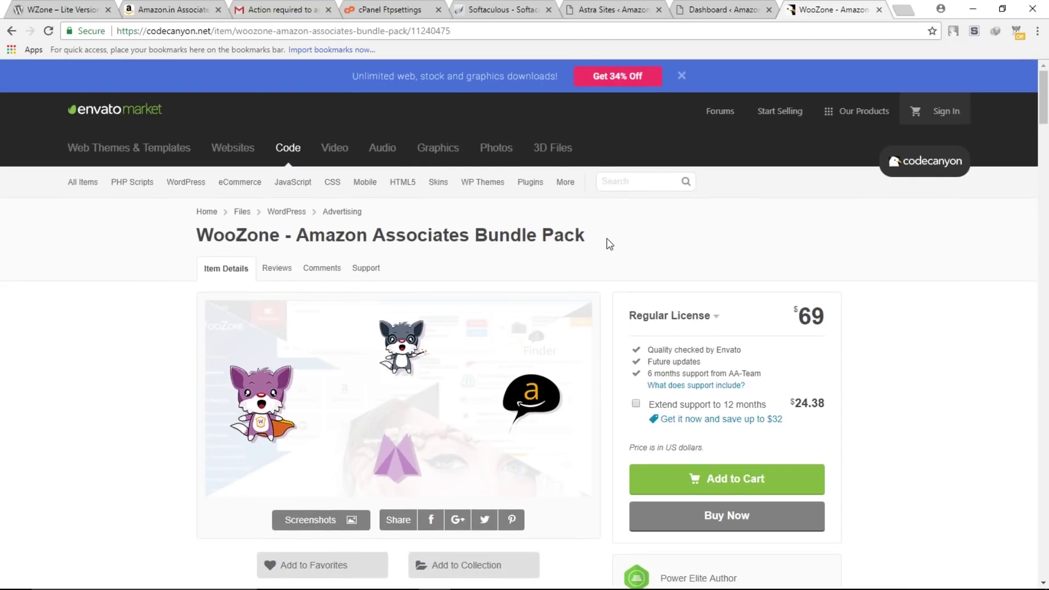
pyautogui.moveTo(609, 244); pyautogui.dragTo(202, 221)
pyautogui.click(188, 244)
# Return to the store's WordPress dashboard and open the affiliatesite.ga front page in a new browser tab.
pyautogui.hotkey('ctrl', '6')
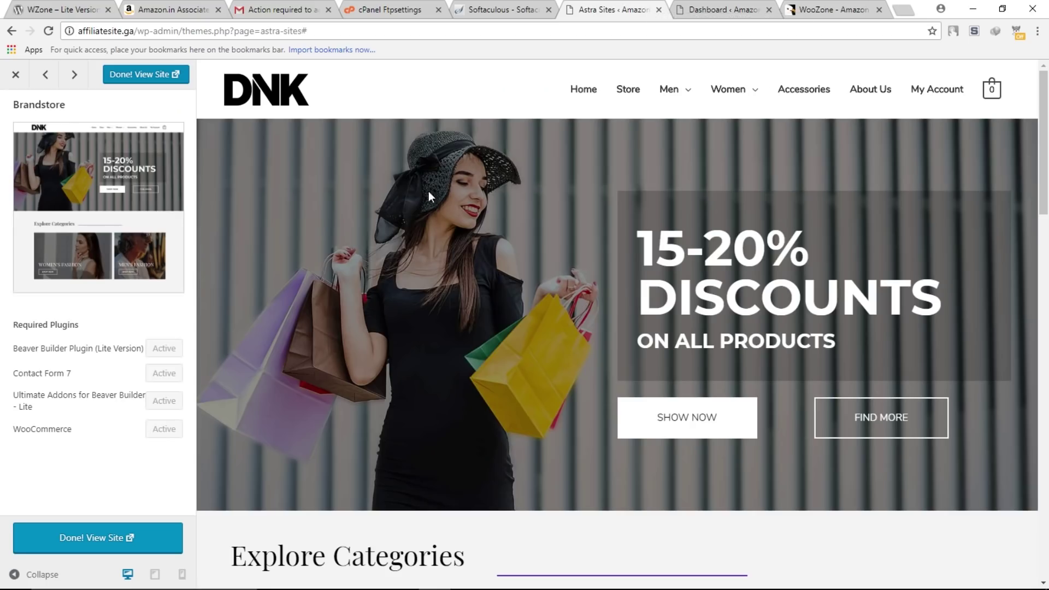
pyautogui.click(700, 13)
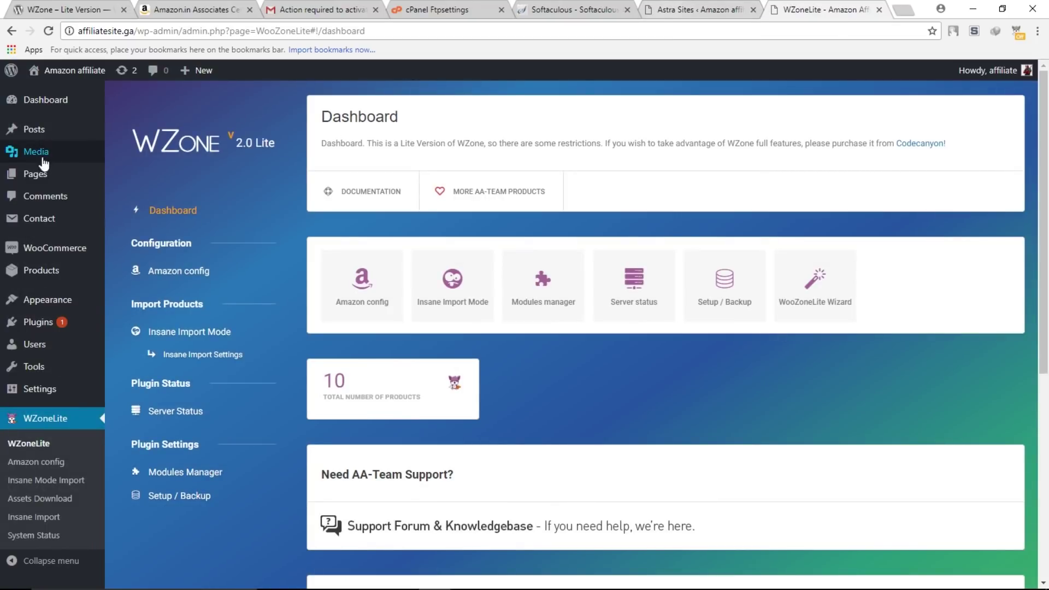
pyautogui.moveTo(66, 70)
pyautogui.rightClick(54, 94)
pyautogui.click(70, 105)
pyautogui.click(836, 9)
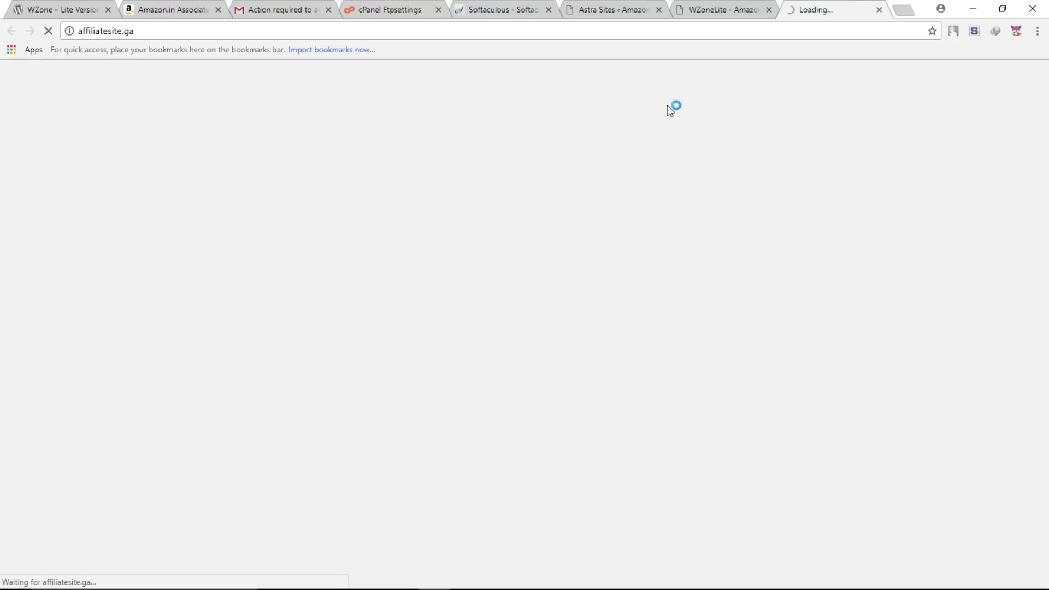